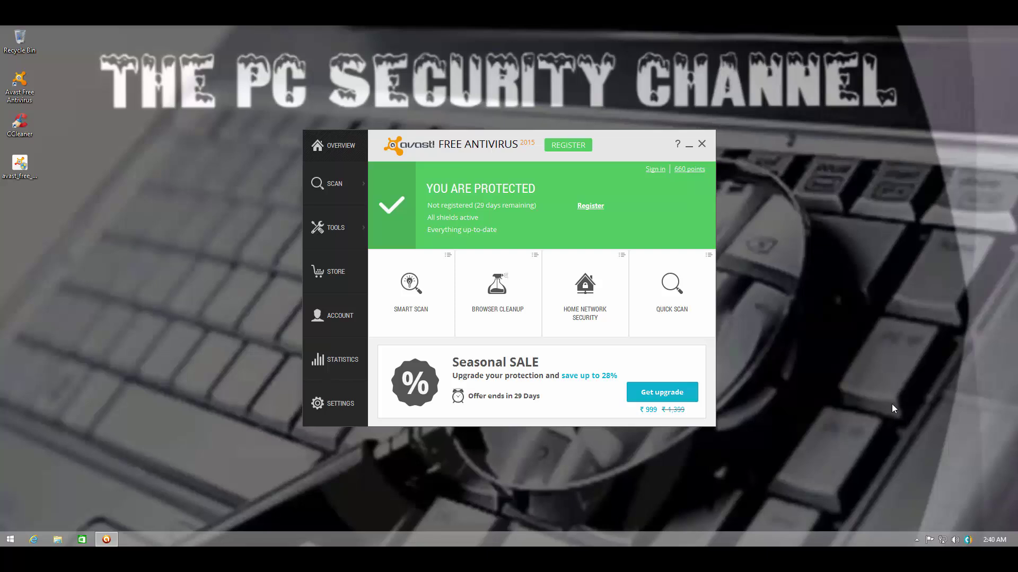
- View Avast's version information from the tray menu, then close it
right_click(967, 541)
left_click(954, 532)
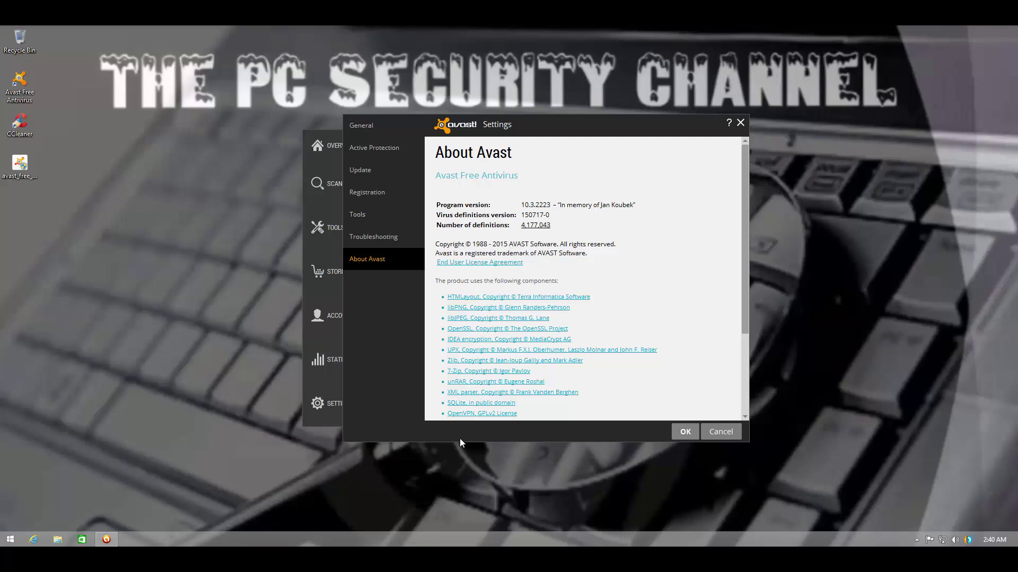
left_click(718, 432)
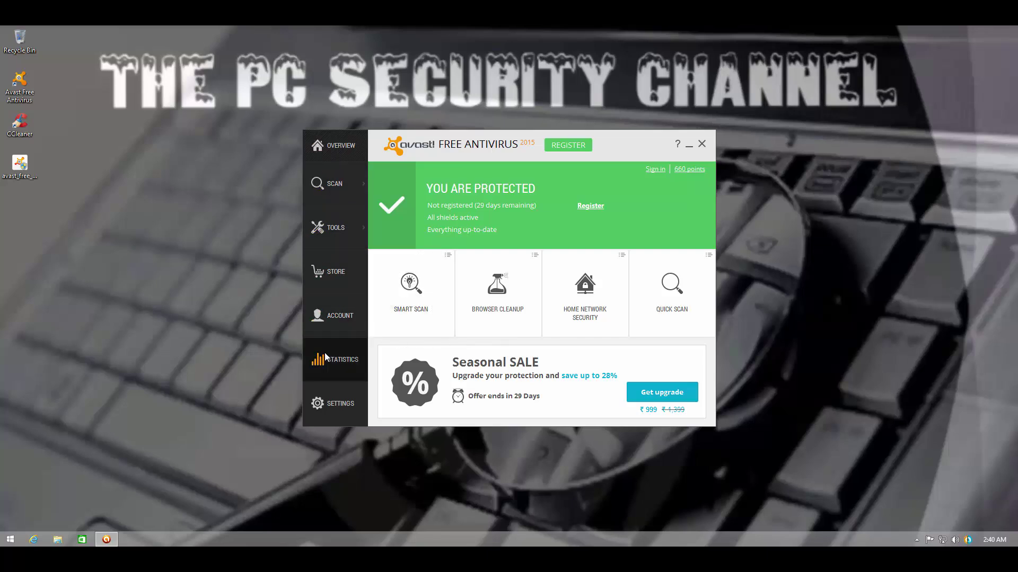
- Raise the File System Shield's HIPS sensitivity to maximum and save the shield settings
left_click(330, 395)
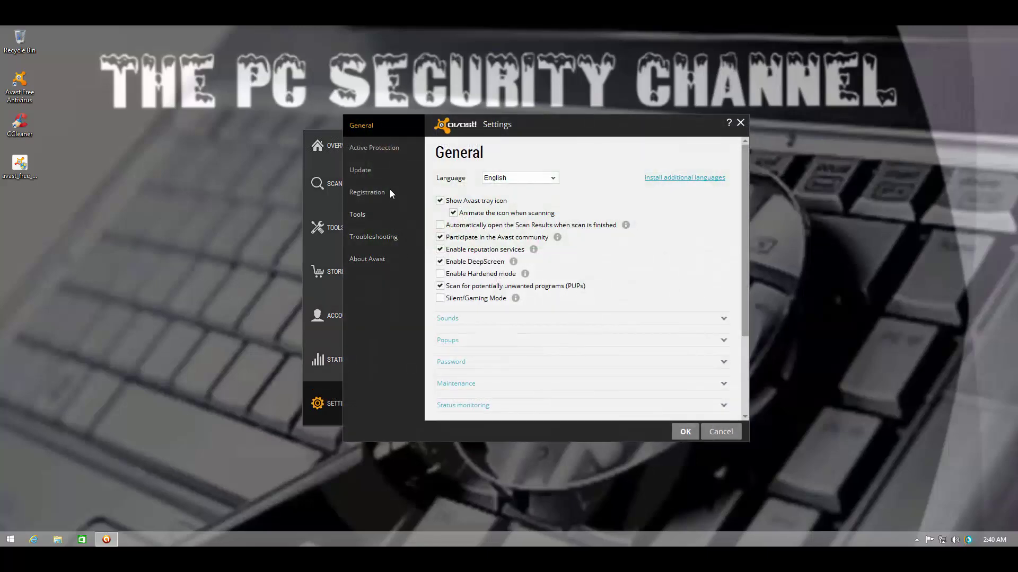
left_click(387, 151)
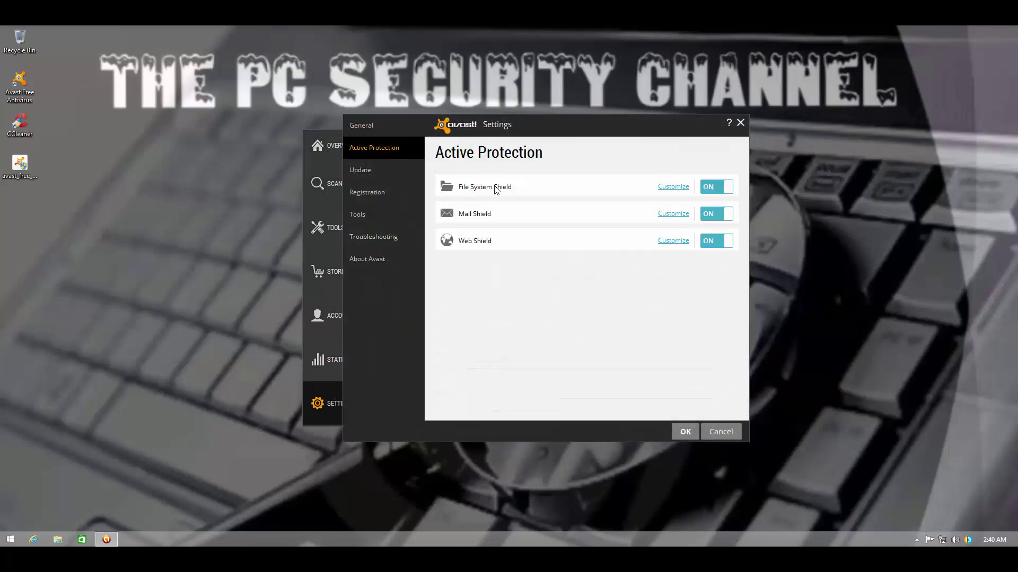
left_click(663, 187)
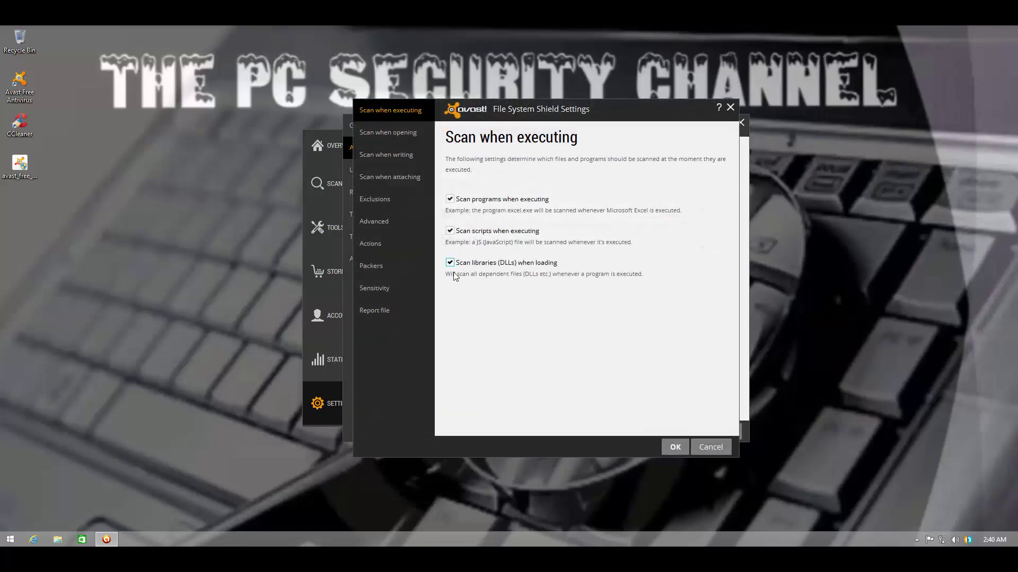
left_click(402, 294)
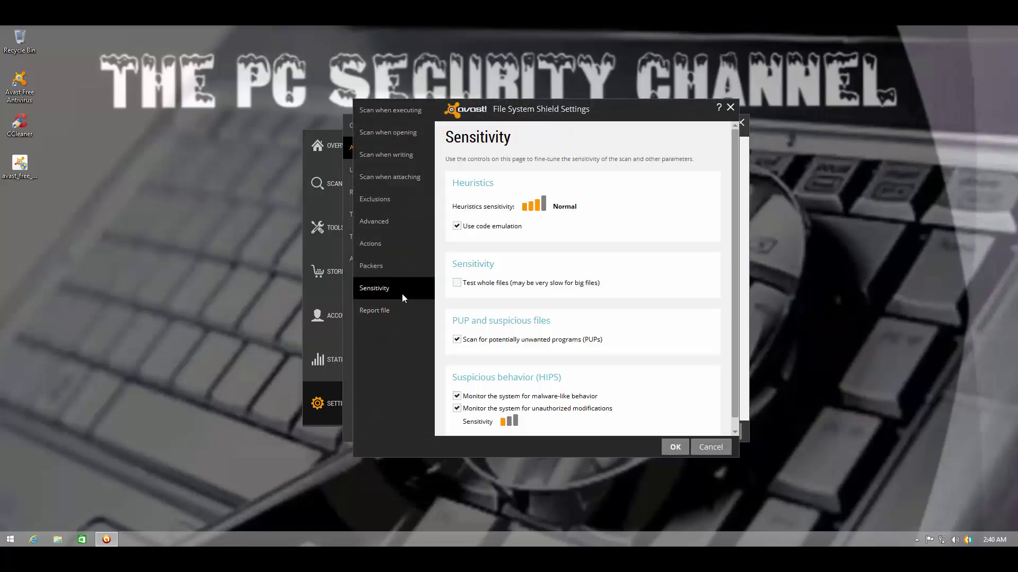
scroll(522, 315, "down", 1)
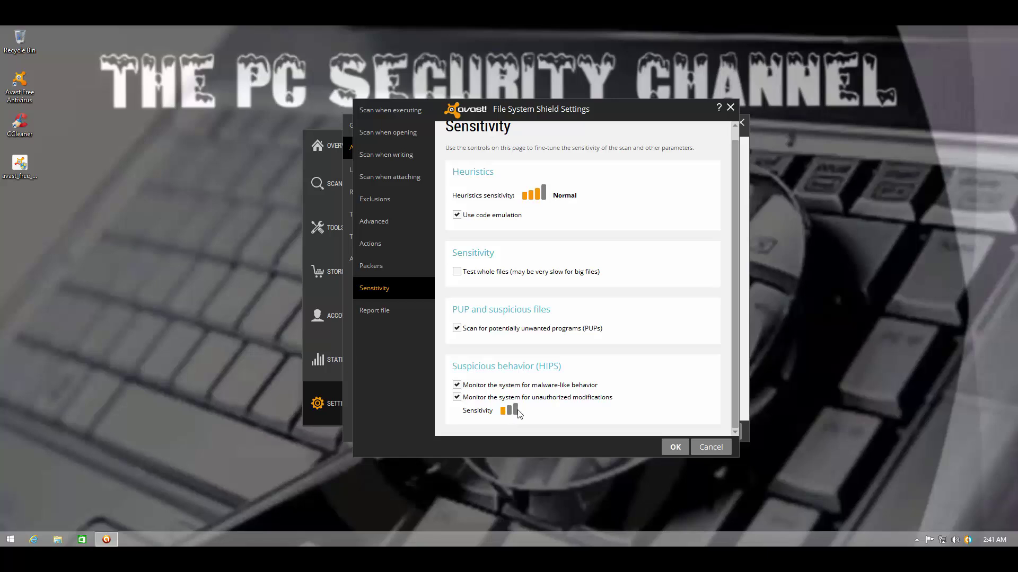
left_click(516, 412)
left_click(675, 447)
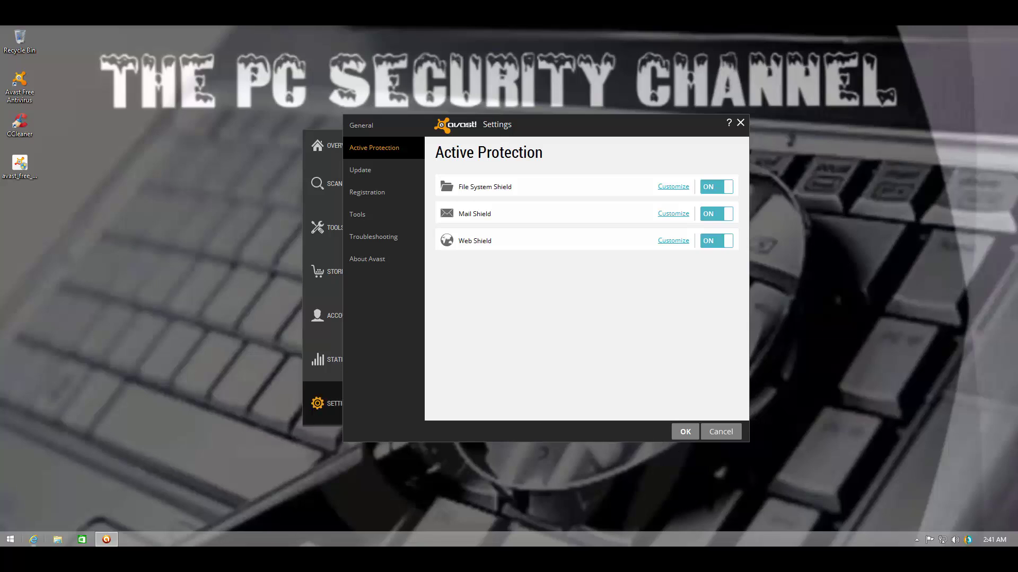
- Launch Internet Explorer, enable the avast! Online Security add-on, and reopen the shield's sensitivity options
left_click(33, 539)
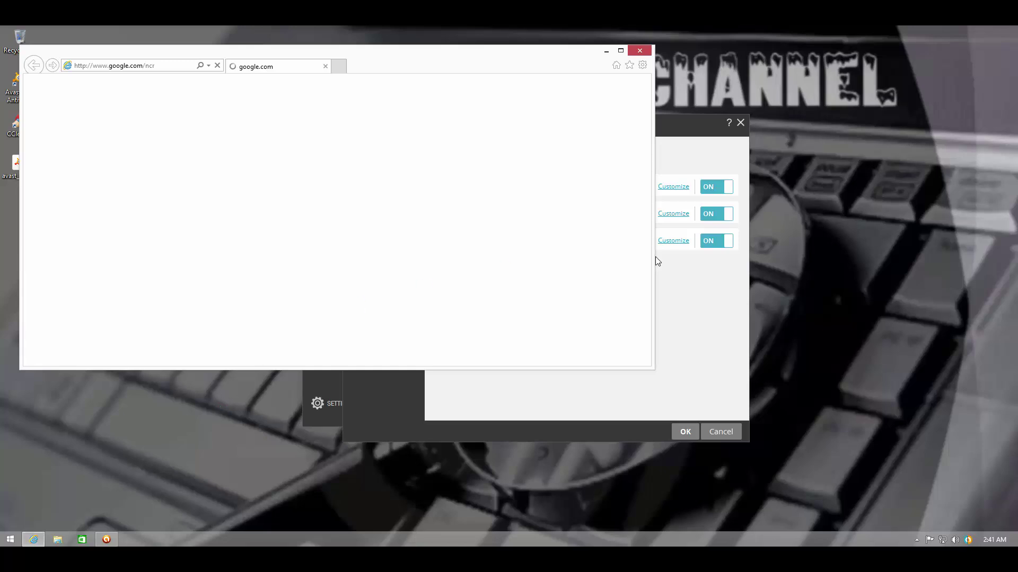
left_click(681, 278)
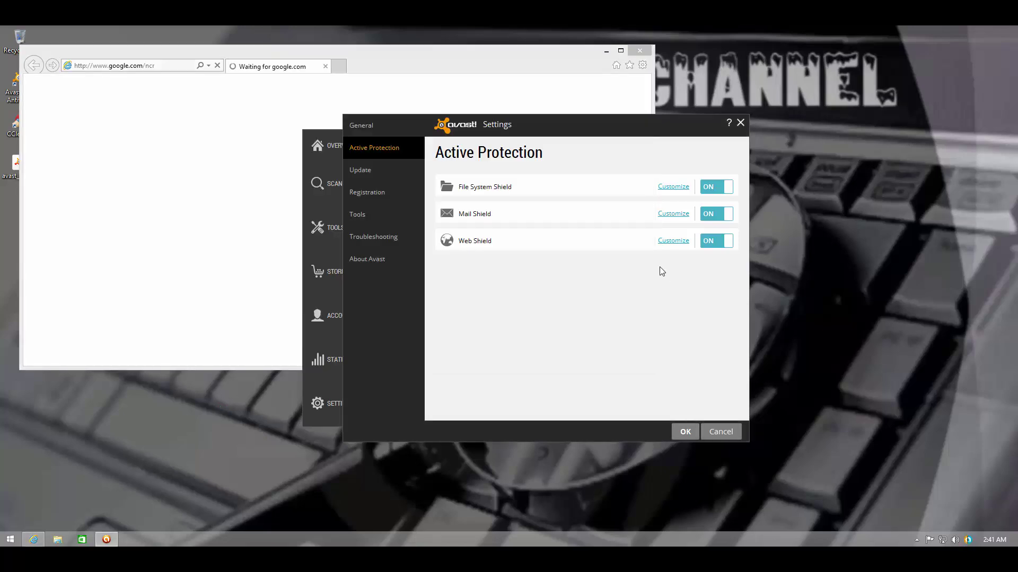
left_click(685, 192)
left_click(226, 356)
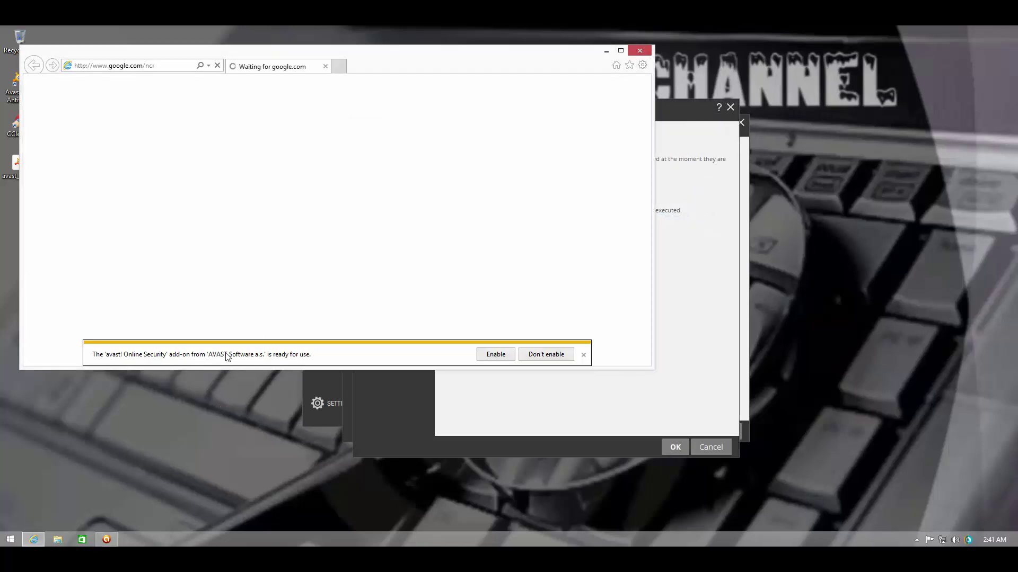
left_click(489, 355)
left_click(688, 346)
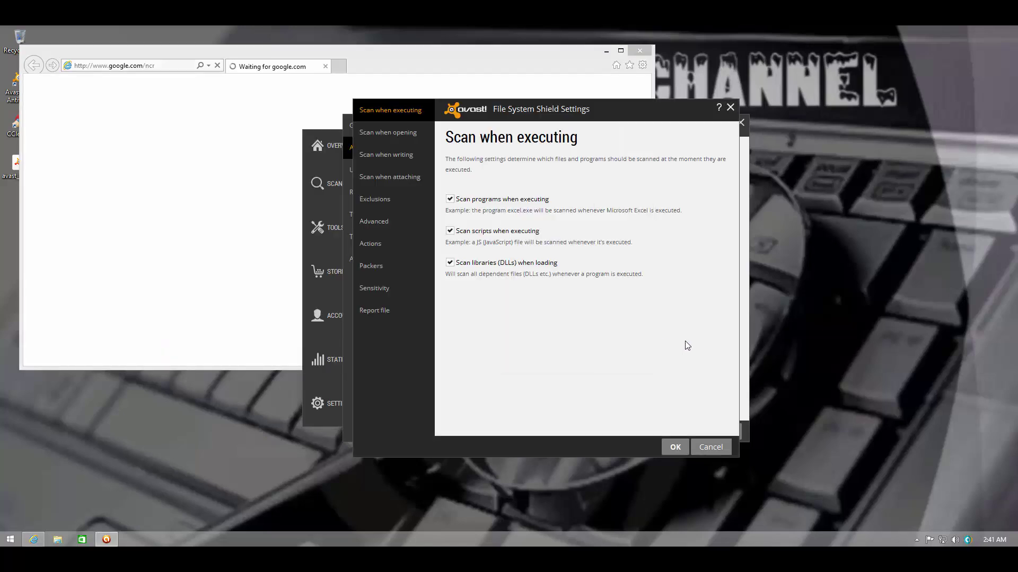
left_click(395, 292)
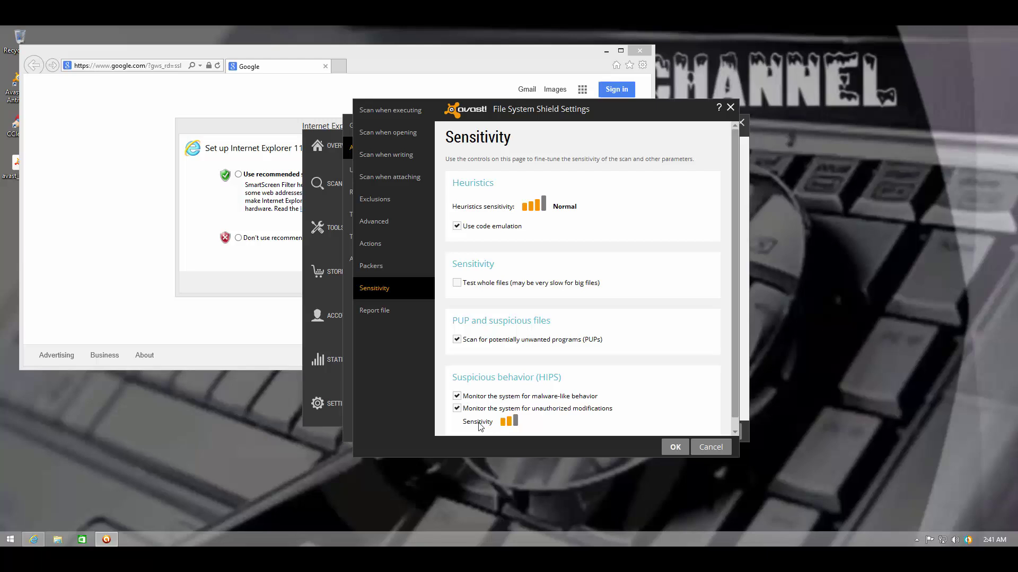
- Accept Internet Explorer's recommended security settings and minimise the browser
left_click(249, 176)
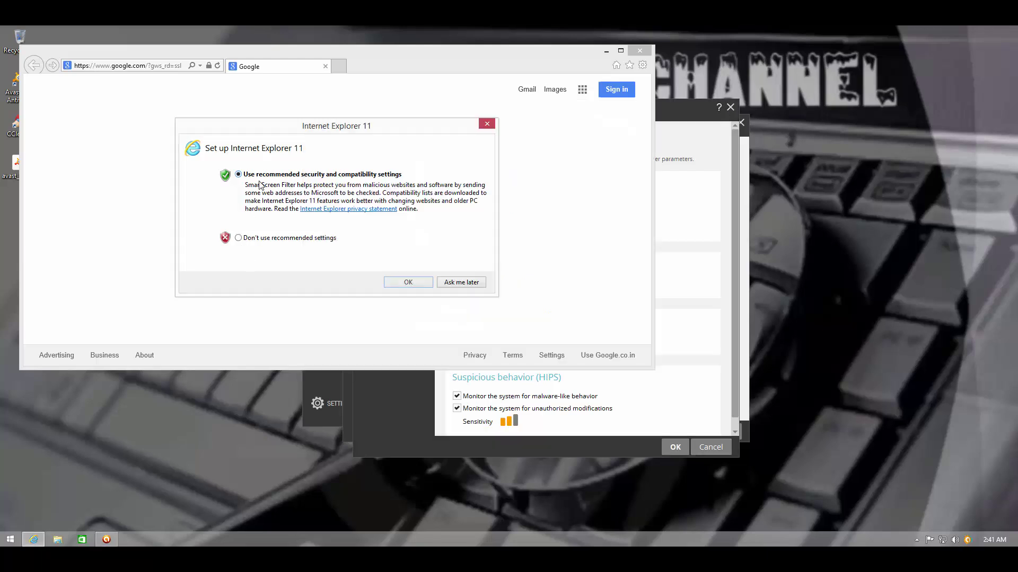
left_click(424, 282)
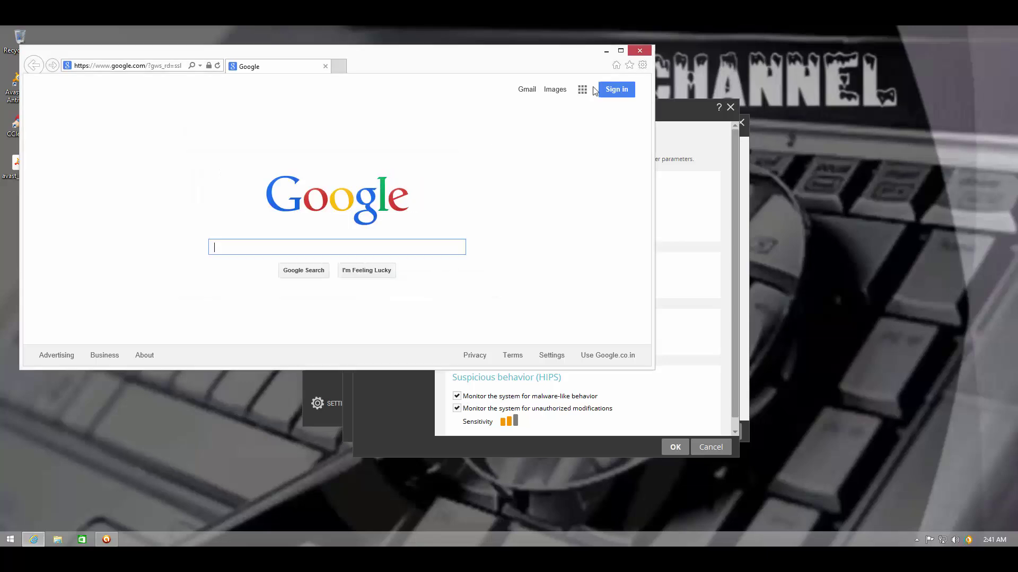
left_click(605, 56)
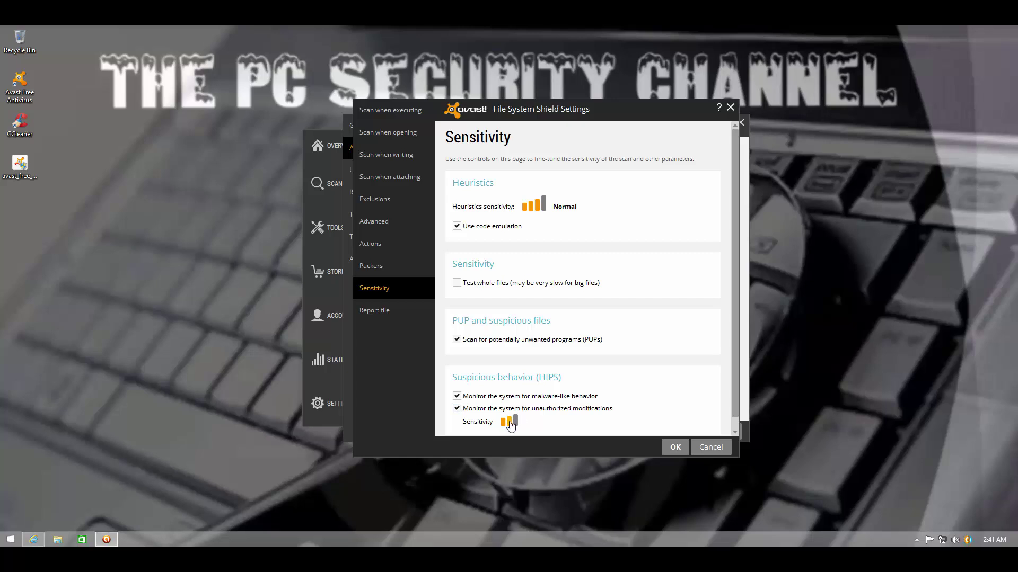
- Drop the HIPS sensitivity to the first bar and save the File System Shield settings
left_click(503, 422)
left_click(675, 447)
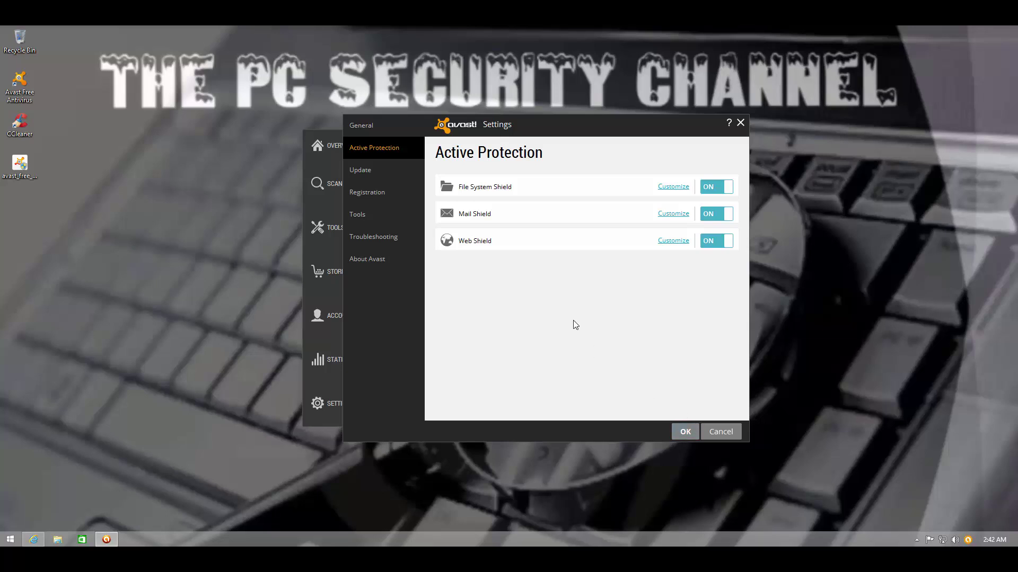
- Start a program update from the tray menu and check the setup file's properties
left_click(715, 434)
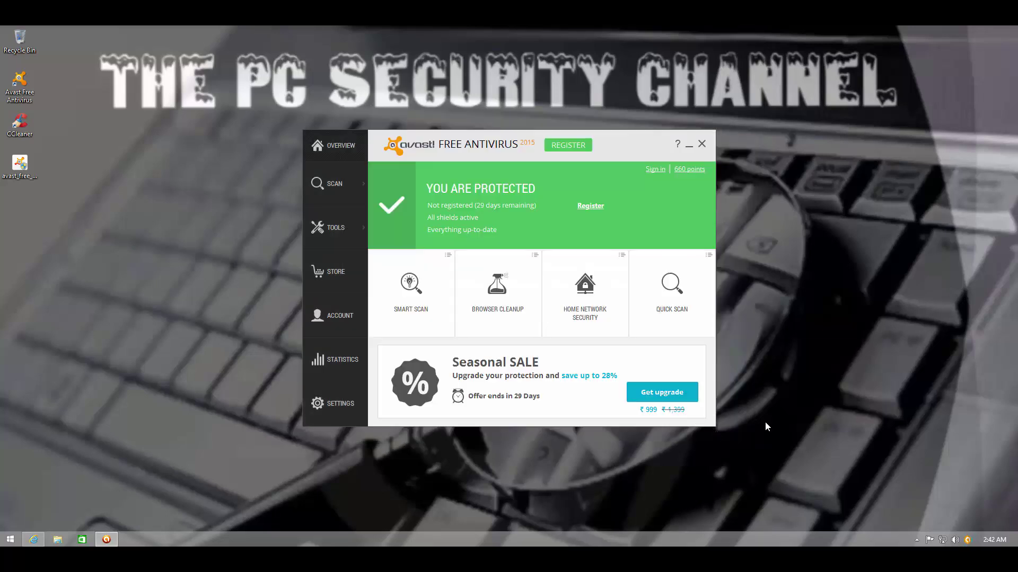
right_click(970, 536)
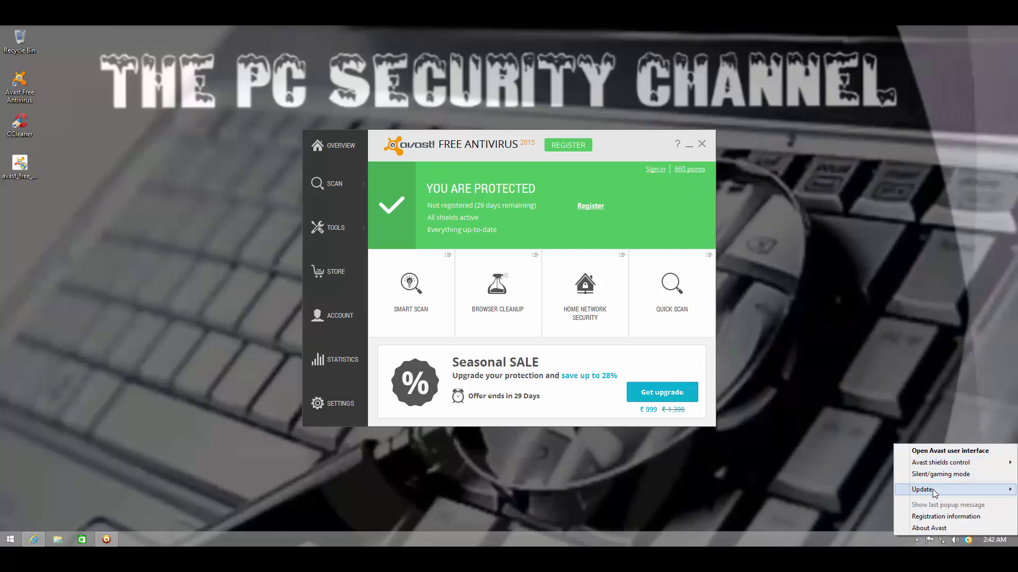
mouse_move(928, 489)
left_click(864, 502)
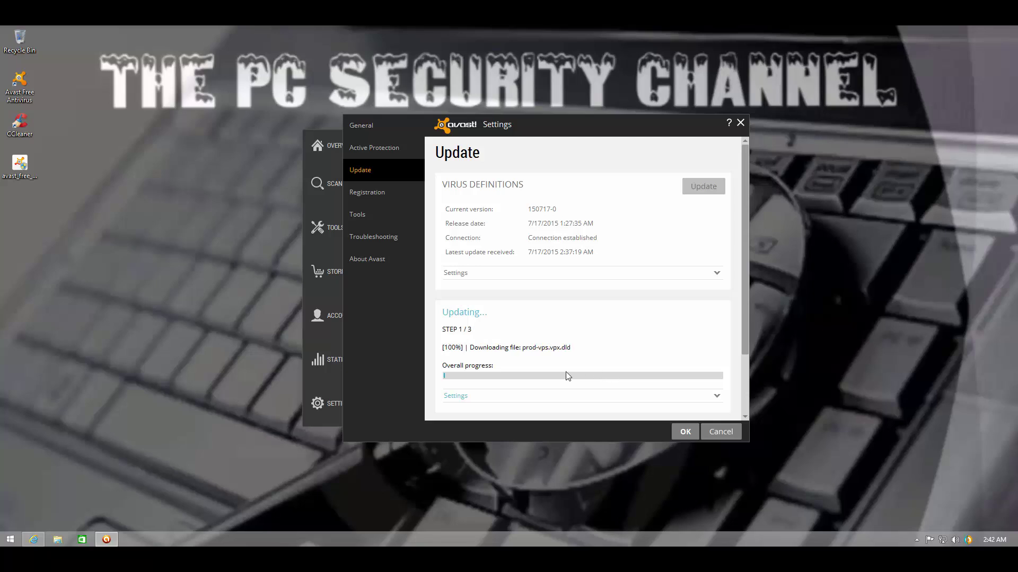
right_click(9, 162)
left_click(33, 377)
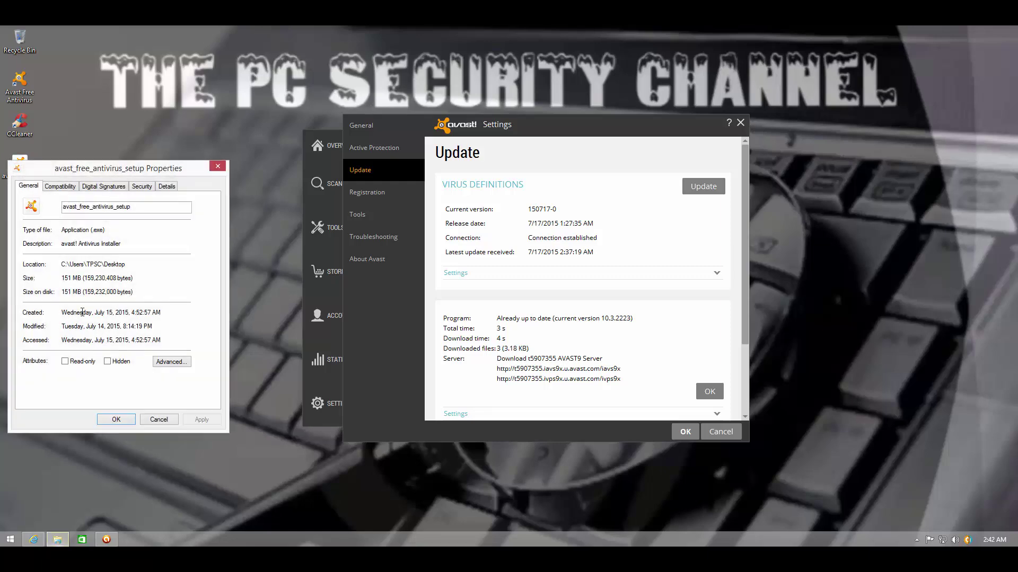
left_click(212, 166)
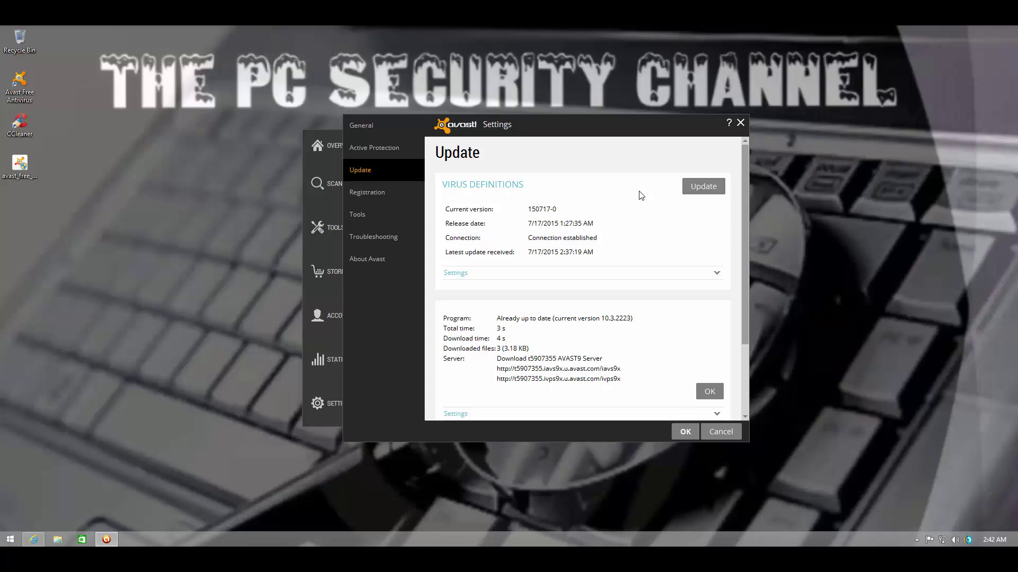
- Update the virus definitions, confirm definitions 150717-0 and program 10.3.2223 are current, and close Settings
left_click(697, 187)
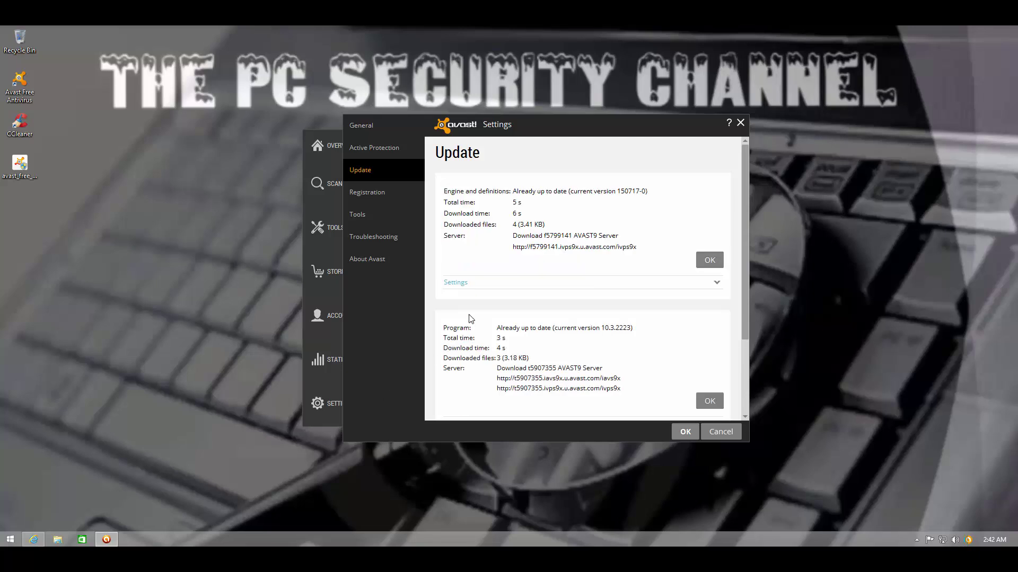
left_click(709, 261)
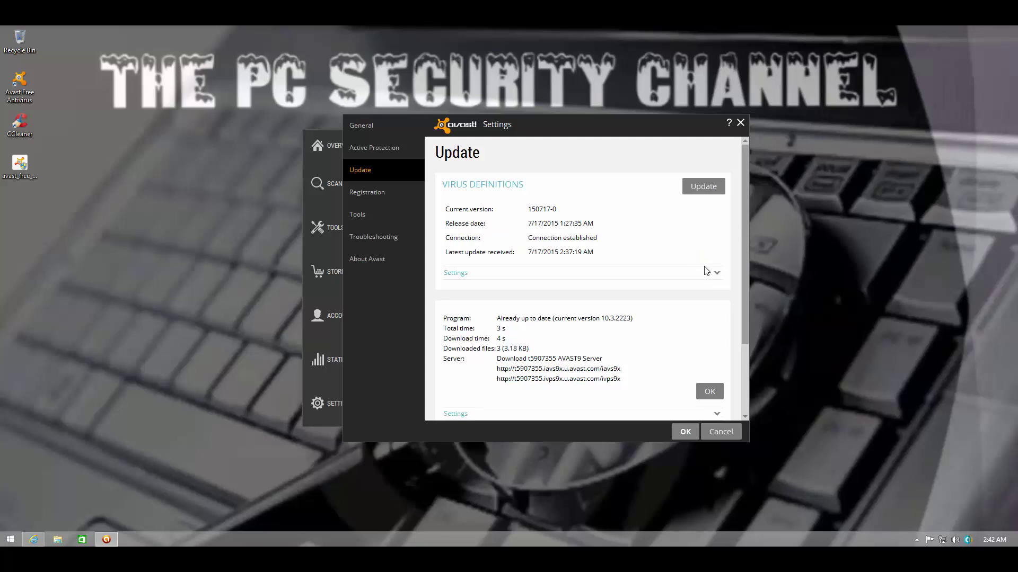
left_click(710, 392)
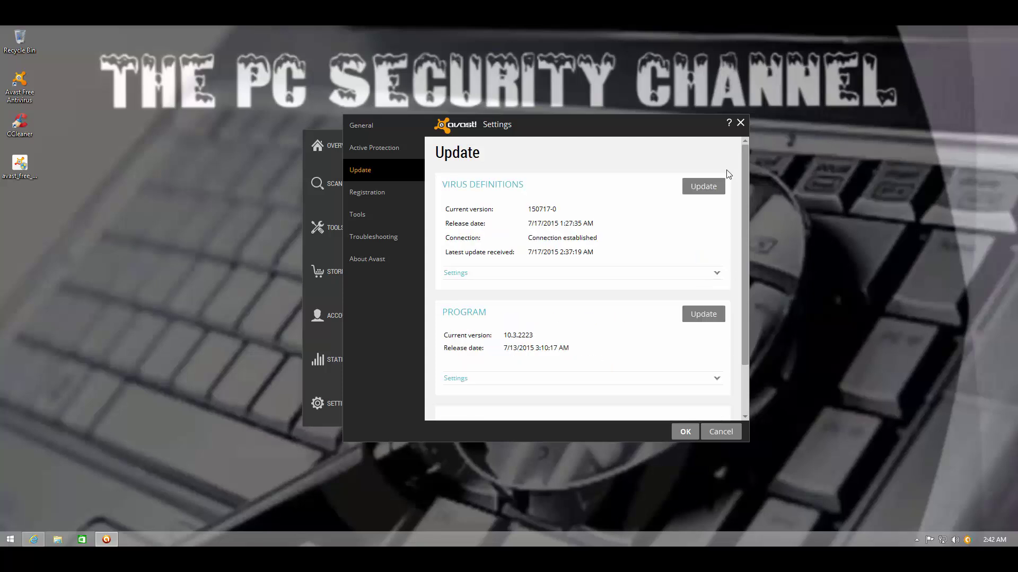
left_click(741, 124)
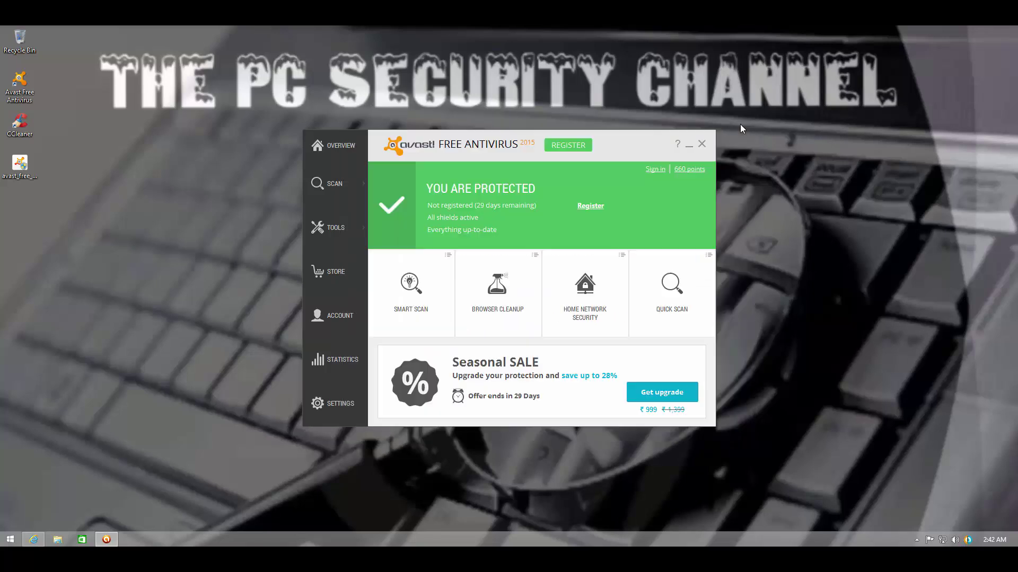
- Open File Explorer and disable all Avast shields for 10 minutes
left_click(702, 145)
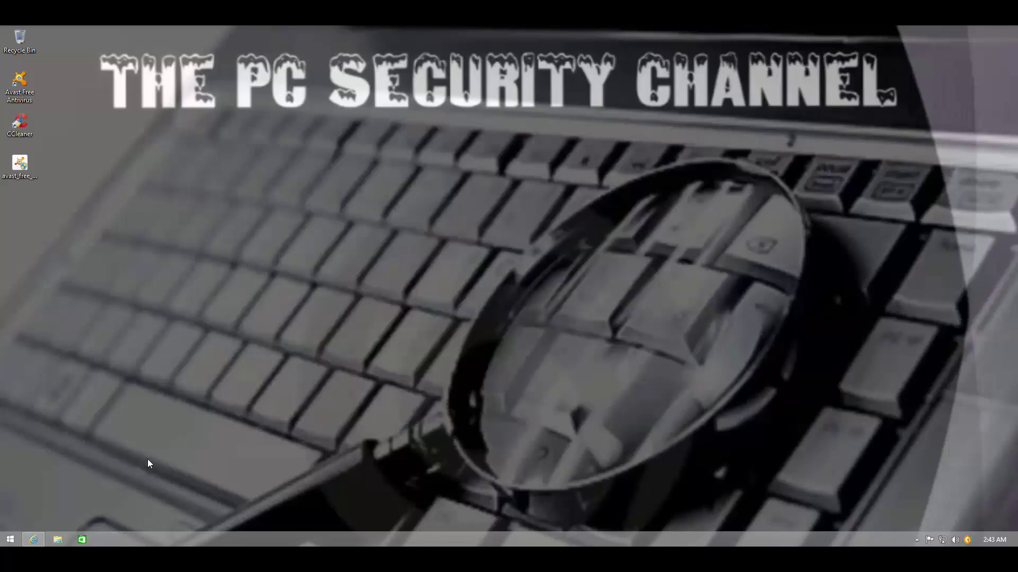
left_click(61, 536)
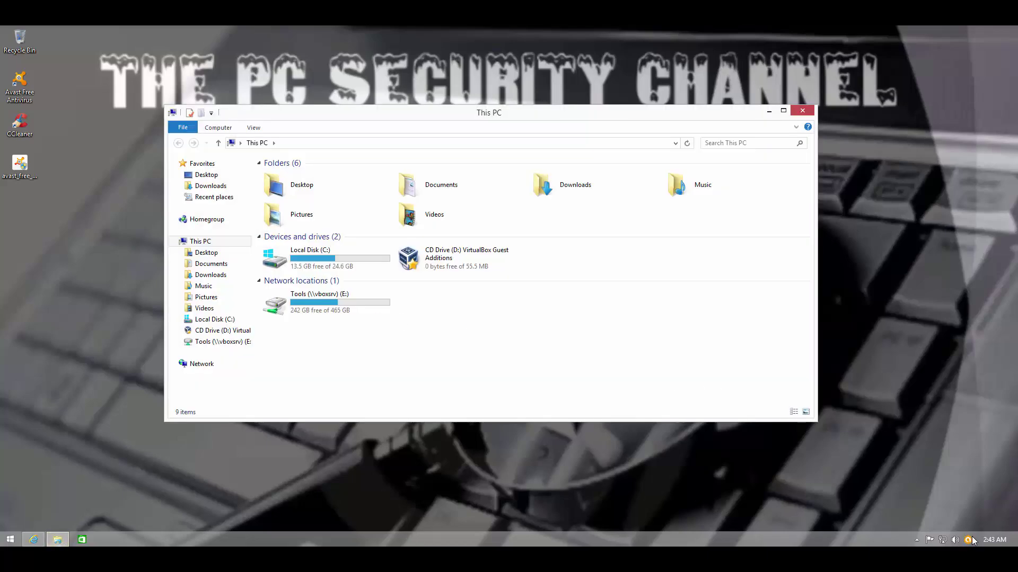
right_click(971, 540)
mouse_move(943, 465)
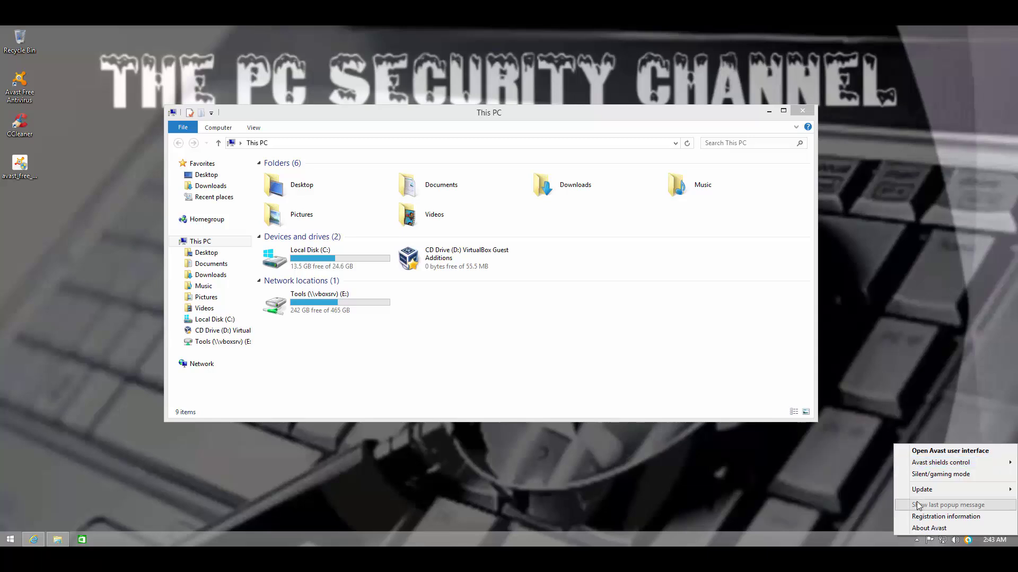
mouse_move(917, 463)
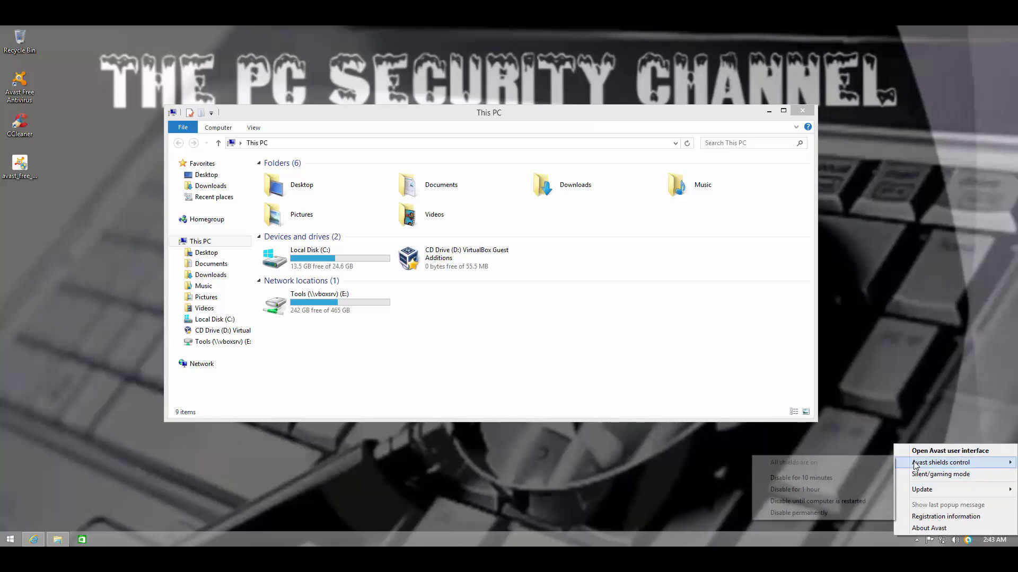
left_click(819, 481)
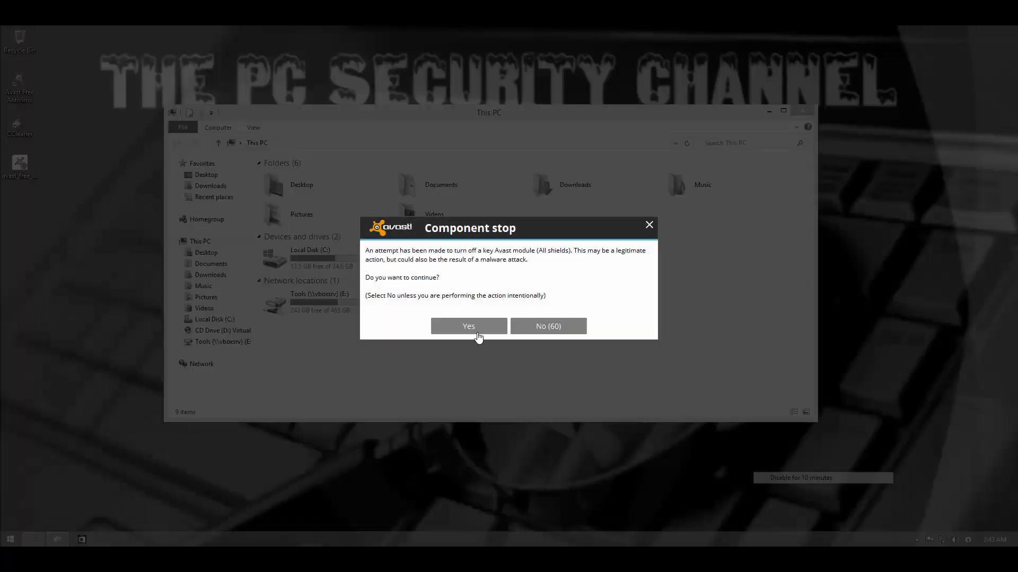
left_click(478, 333)
- Copy Newer Samples from Tools (E:) > Recent Malware onto the desktop
double_click(313, 301)
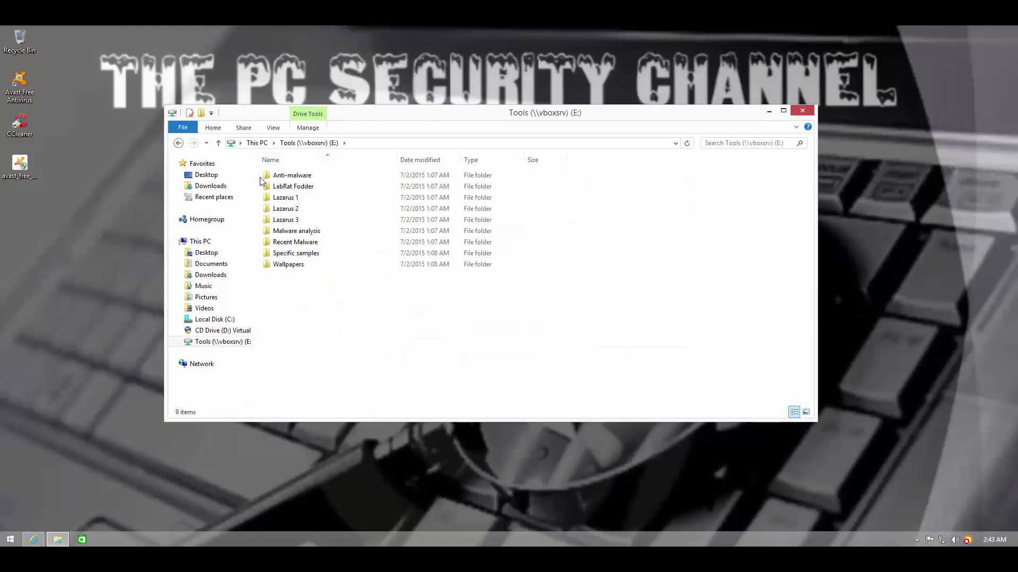
double_click(280, 243)
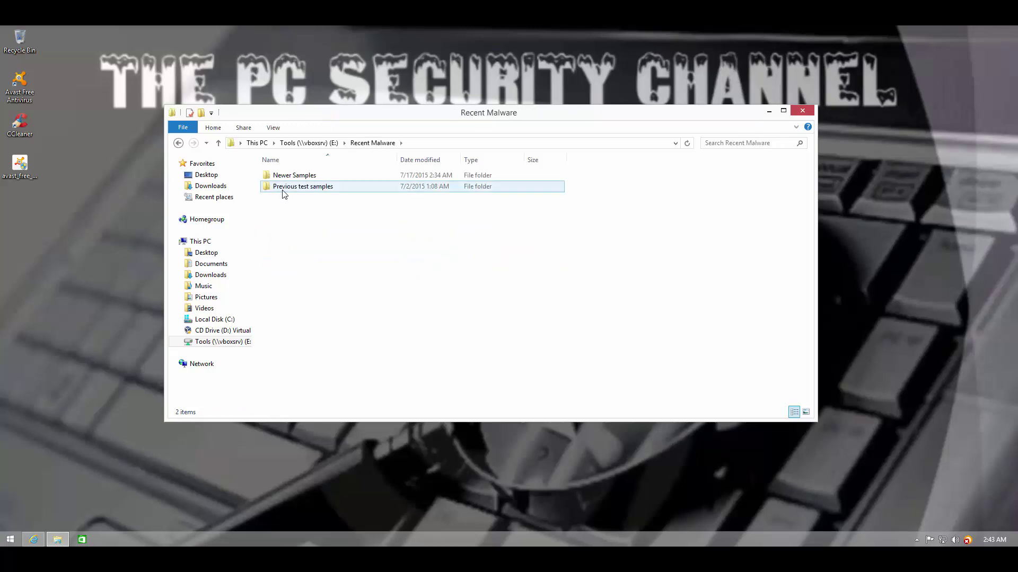
left_click_drag(288, 176, 34, 246)
- Let the copy finish, tidy the desktop icons, and browse the 1,000 files in Newer Samples
left_click(768, 111)
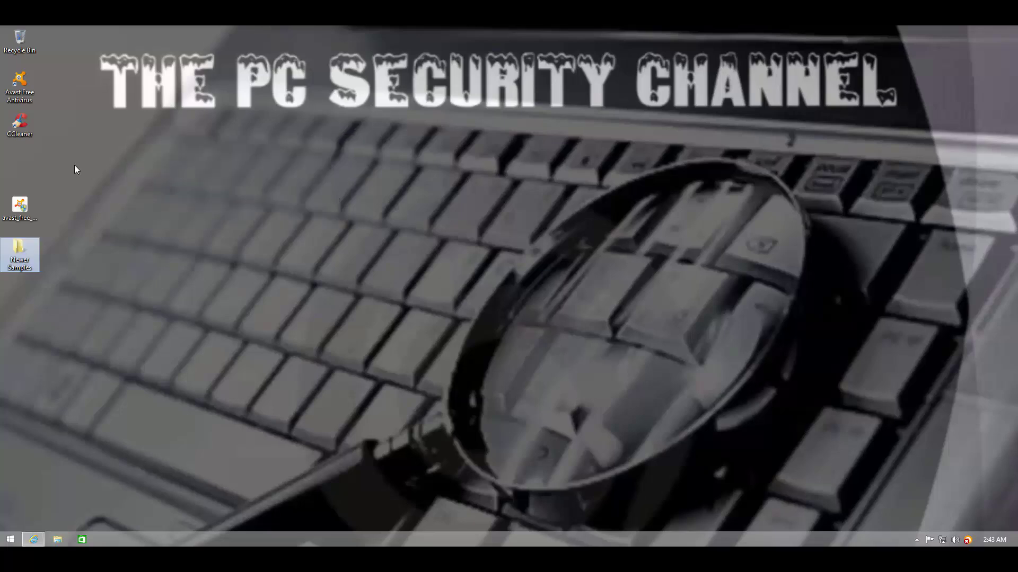
left_click_drag(24, 209, 32, 175)
left_click(26, 217)
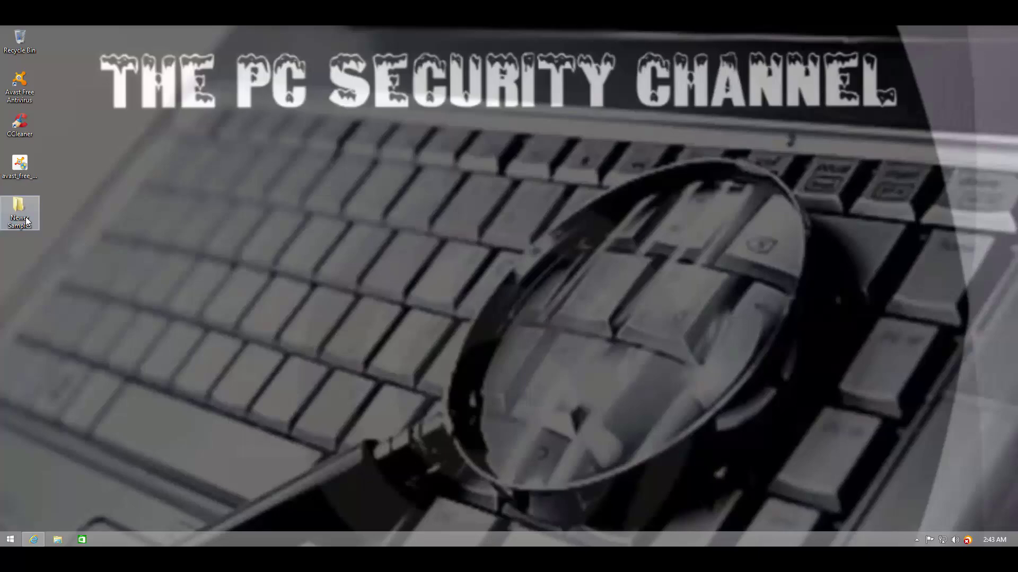
double_click(30, 216)
scroll(339, 227, "down", 10)
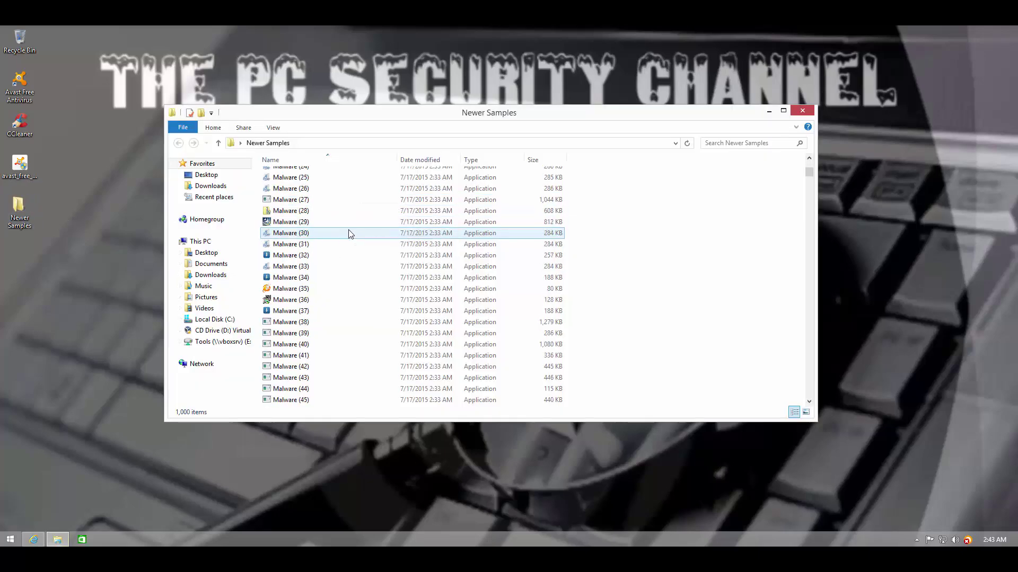
left_click_drag(806, 177, 822, 142)
left_click(803, 110)
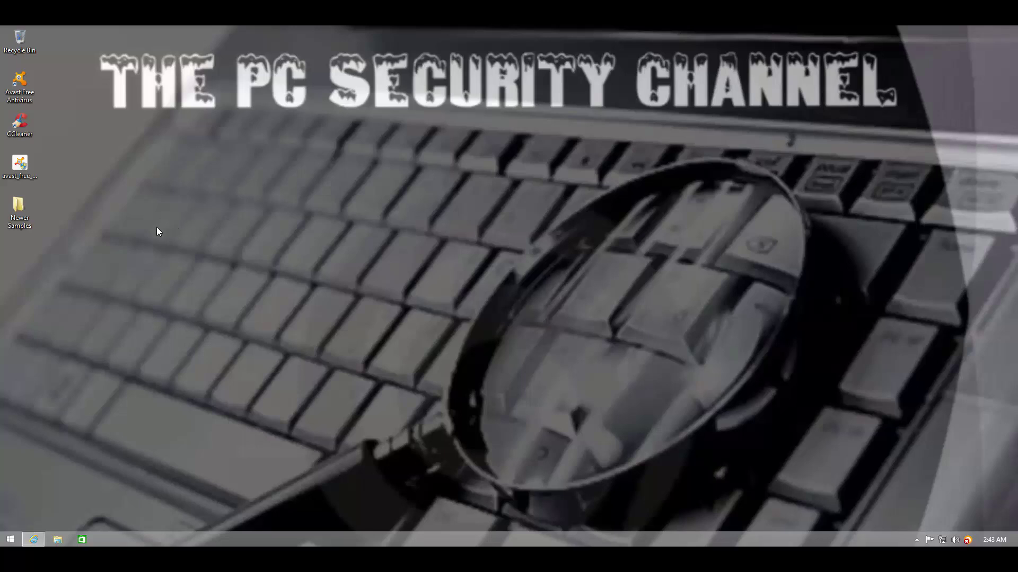
- Run an Avast scan on the desktop Newer Samples folder and wait for the threat report
right_click(22, 214)
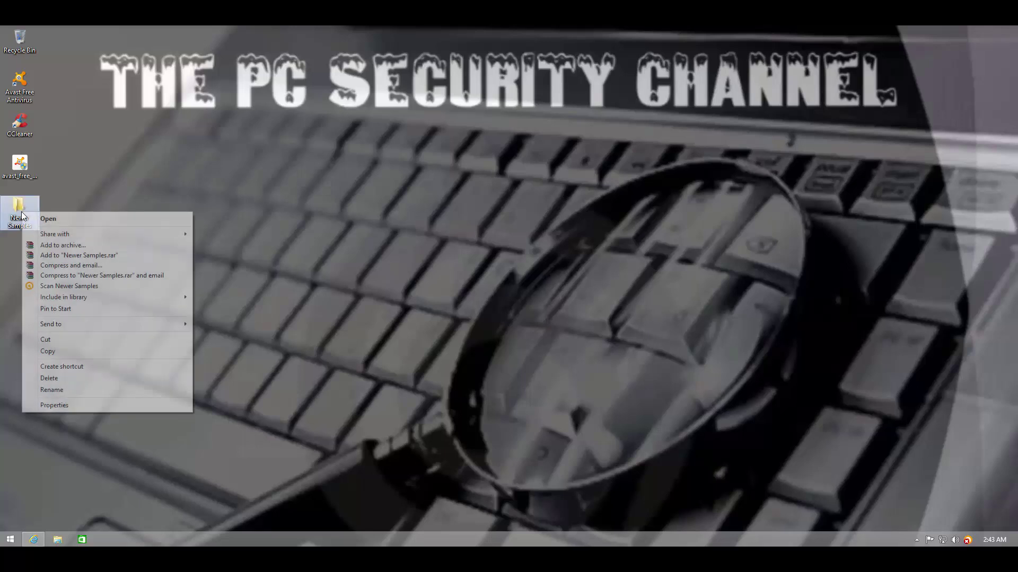
left_click(38, 286)
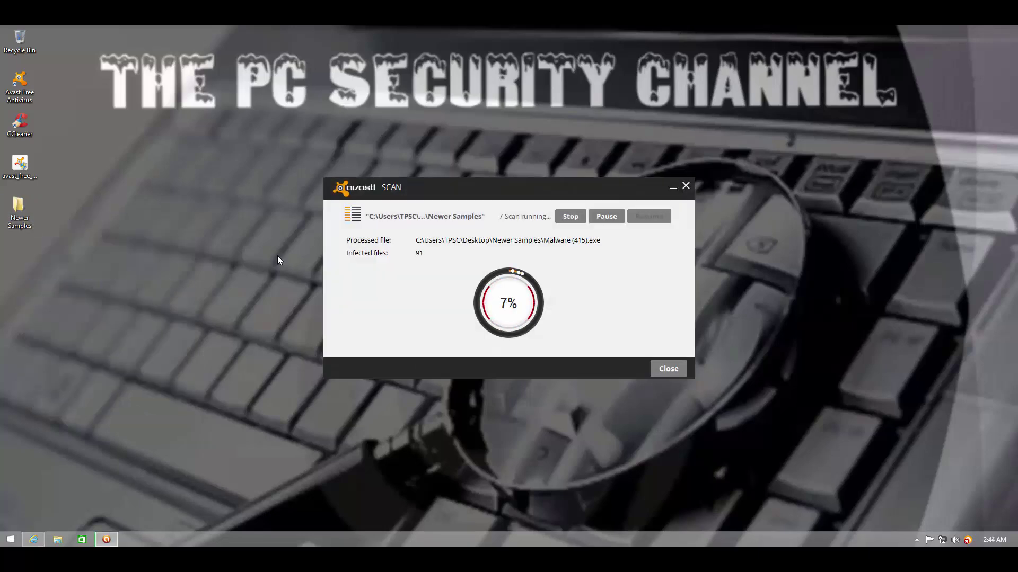
left_click(967, 539)
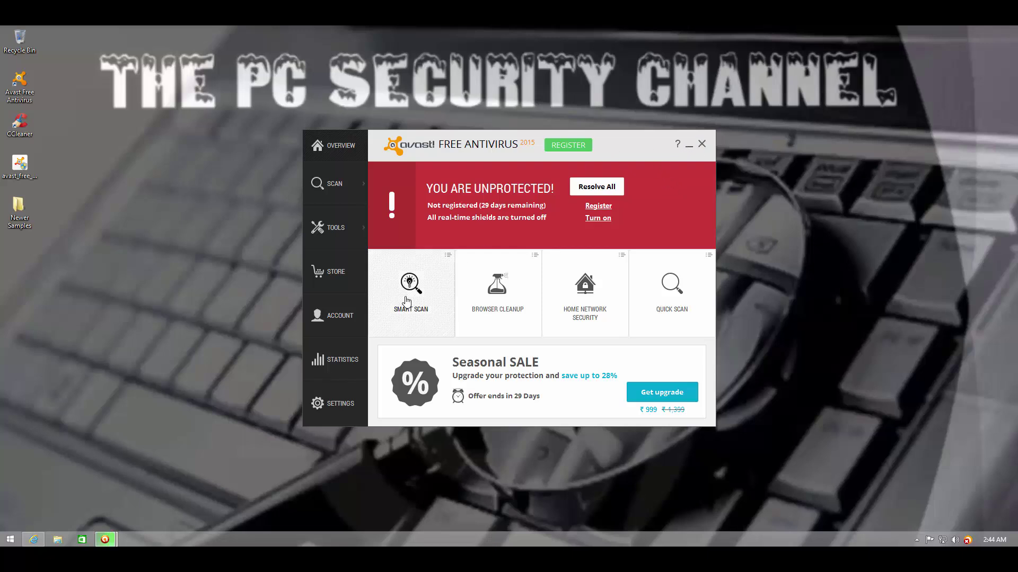
left_click(700, 145)
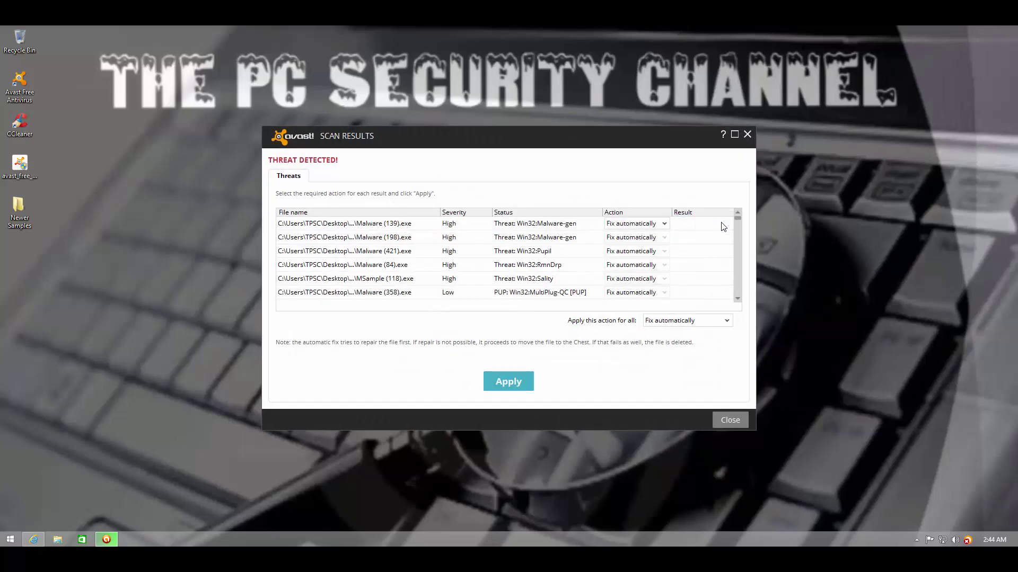
- Set the action for all detected threats to Delete and apply it
left_click_drag(739, 222, 710, 308)
left_click(689, 321)
left_click(674, 363)
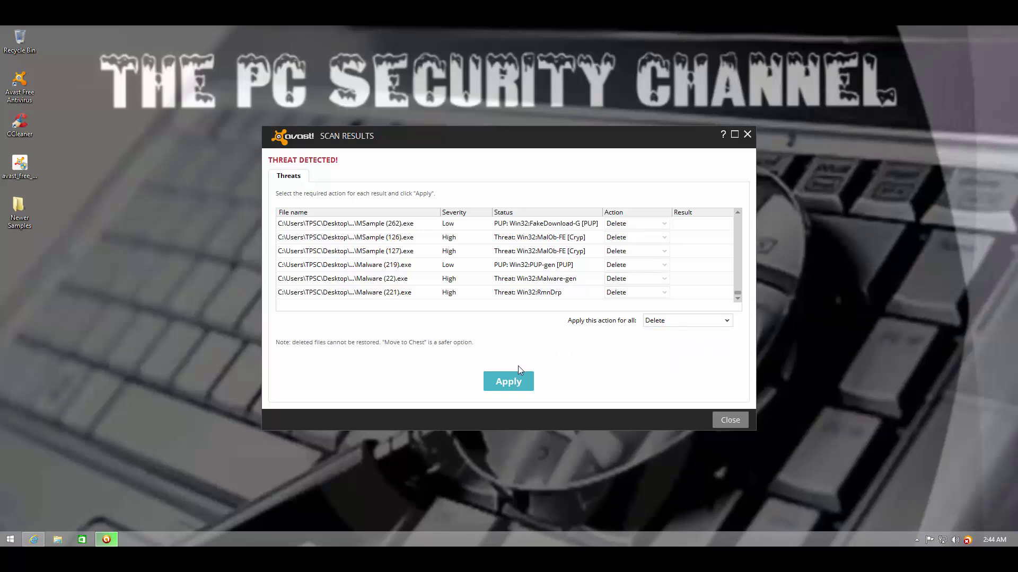
left_click(514, 391)
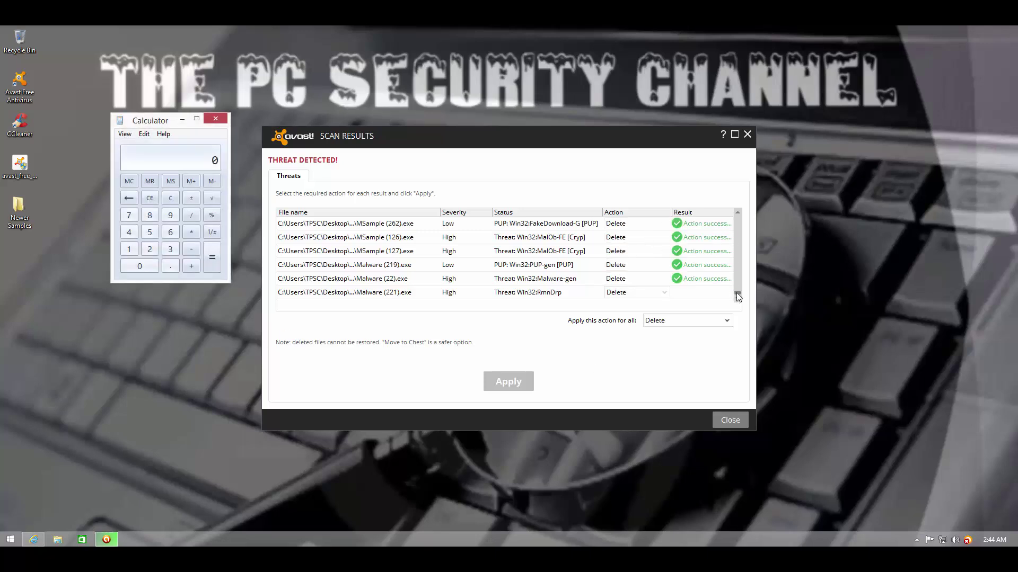
- Set the remaining Malware (221) entry to Fix automatically and close the scan results
left_click_drag(736, 292, 665, 309)
left_click(652, 293)
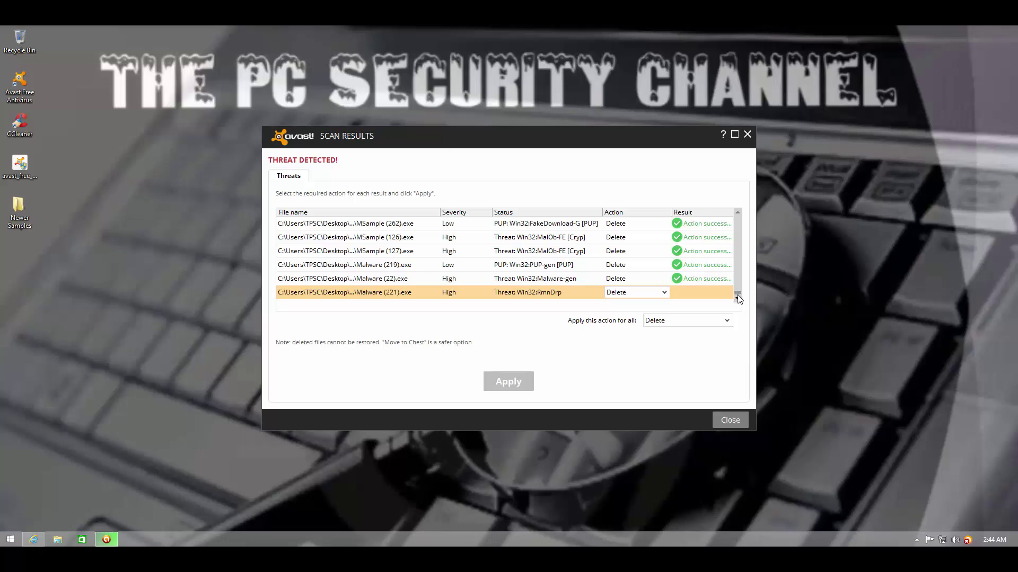
left_click(107, 541)
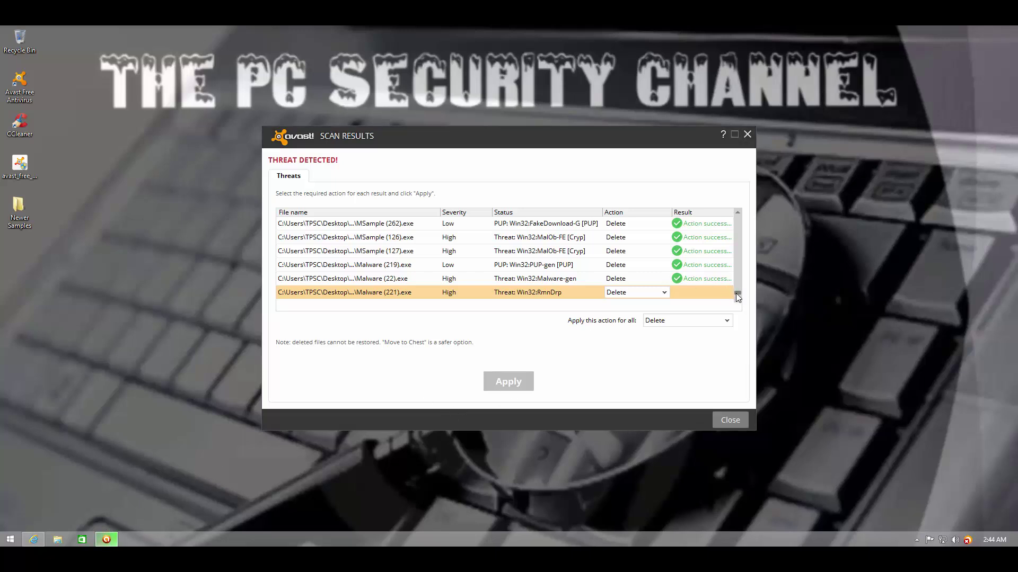
mouse_move(735, 294)
left_mouse_down()
mouse_move(734, 218)
mouse_move(737, 295)
left_mouse_up()
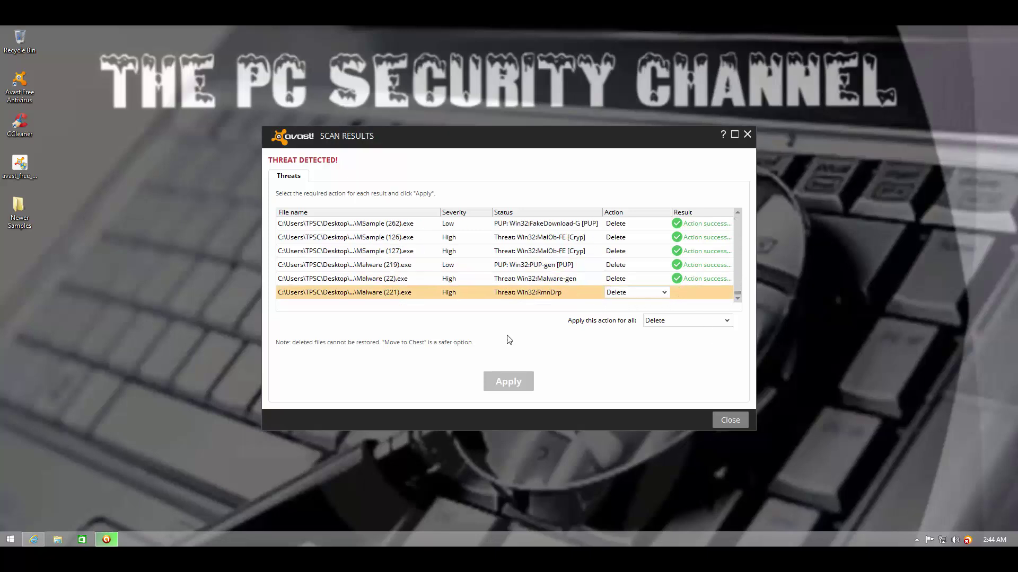
left_click(626, 293)
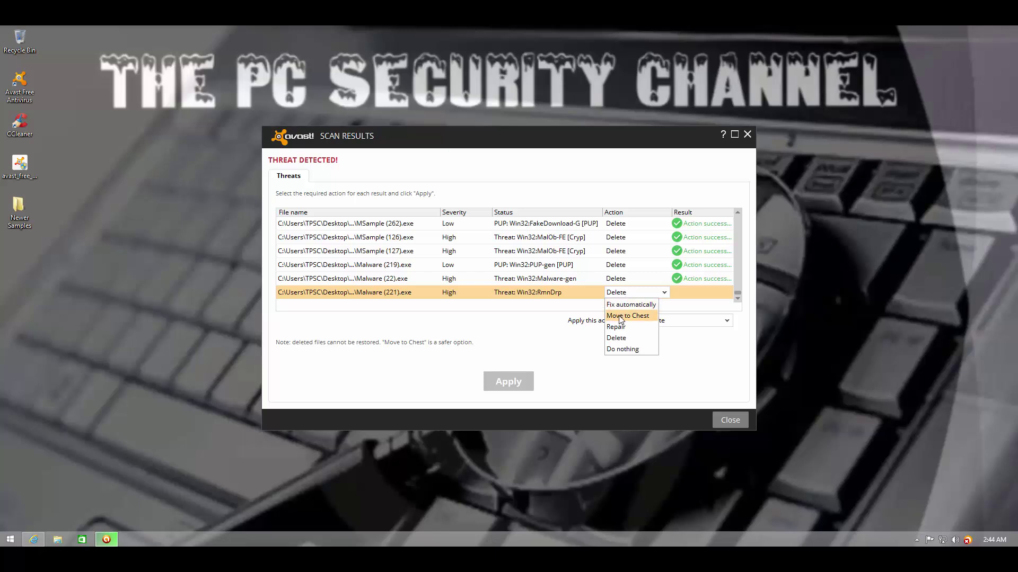
left_click(620, 339)
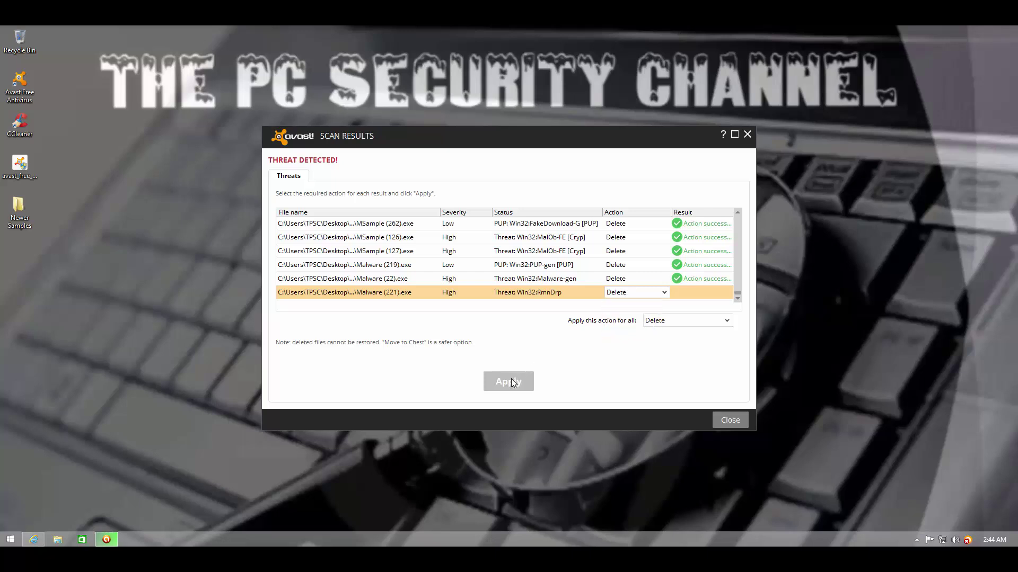
left_click(635, 296)
left_click(631, 304)
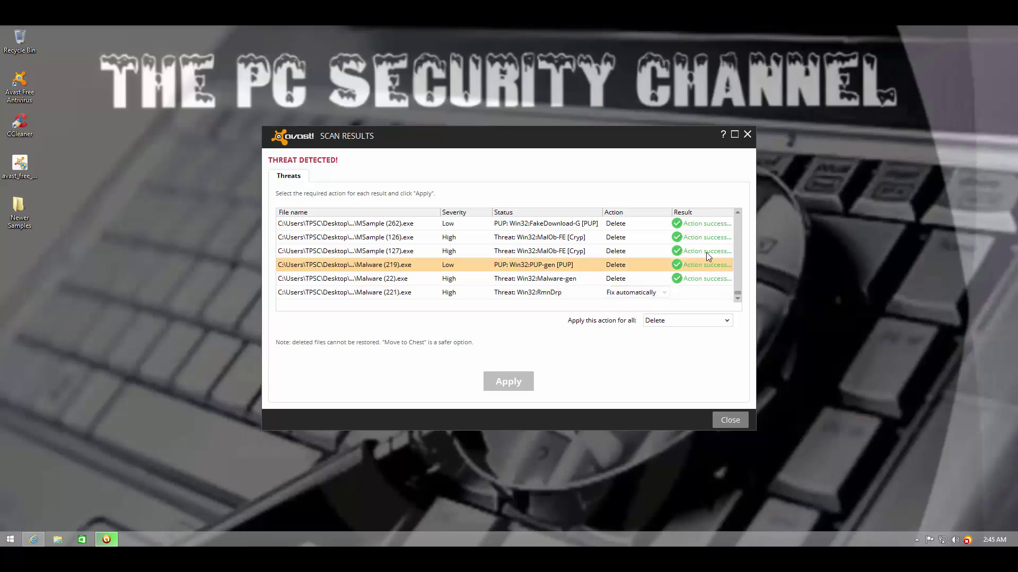
mouse_move(679, 148)
left_mouse_down()
mouse_move(758, 152)
mouse_move(912, 252)
mouse_move(873, 197)
mouse_move(691, 153)
left_mouse_up()
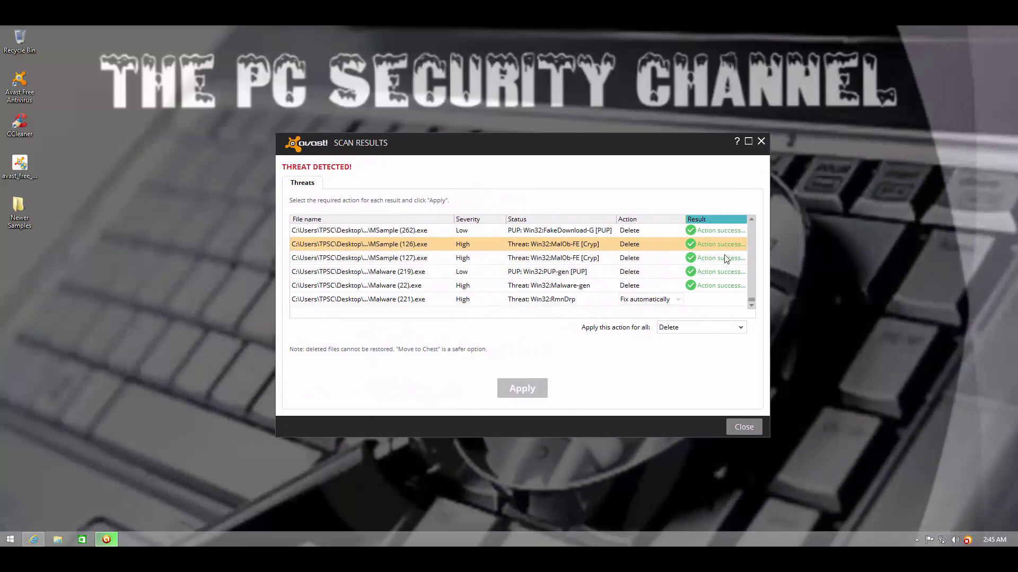
left_click_drag(752, 298, 752, 241)
left_click(742, 427)
- Rescan Newer Samples, then open the folder to see only MSample (82) remaining
right_click(4, 206)
left_click(71, 279)
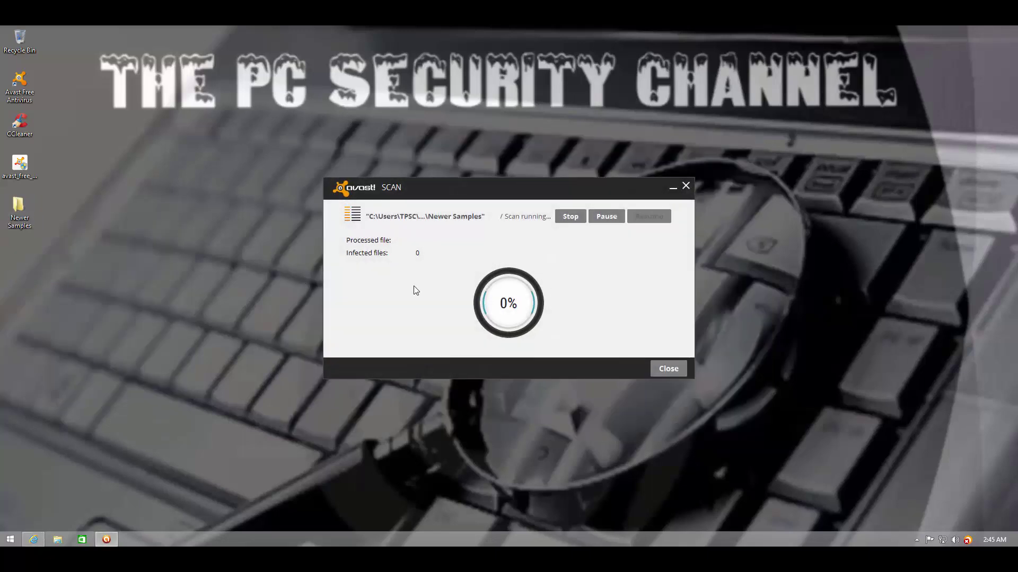
left_click(663, 369)
double_click(8, 211)
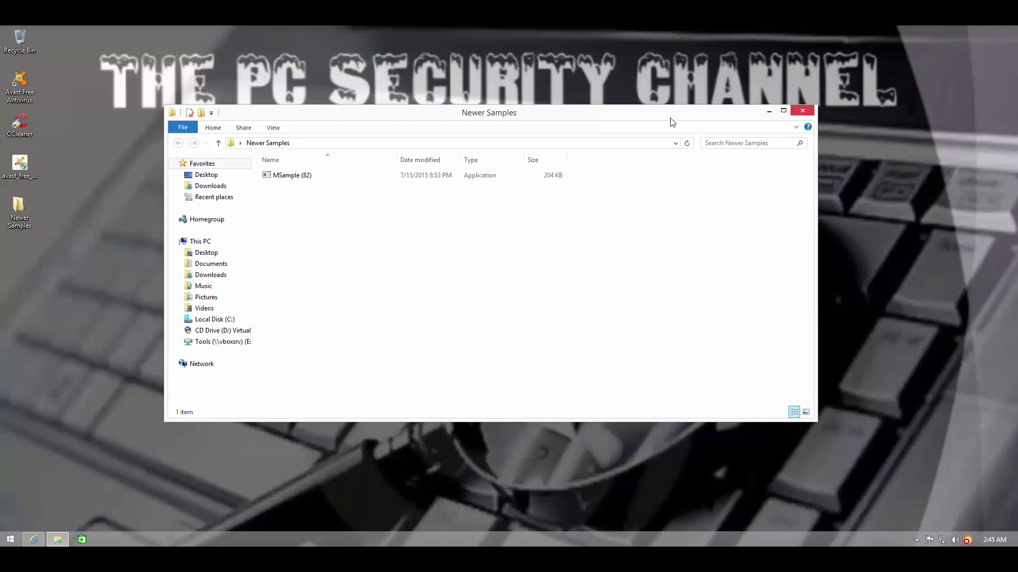
- Scan MSample (82).exe with Avast, dismiss the no-threat result, and close the folder
left_click(802, 110)
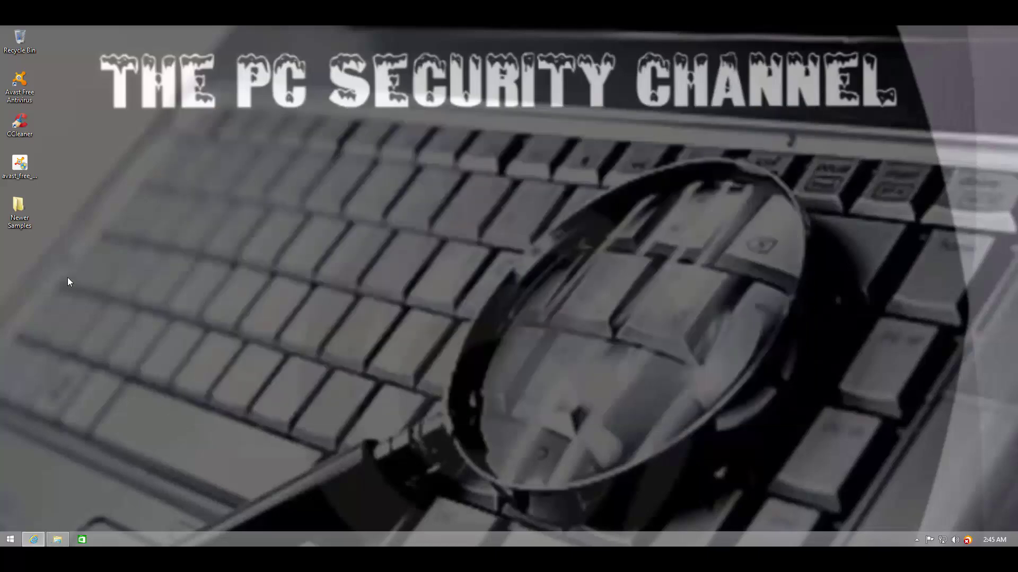
double_click(21, 212)
left_click_drag(395, 206, 292, 149)
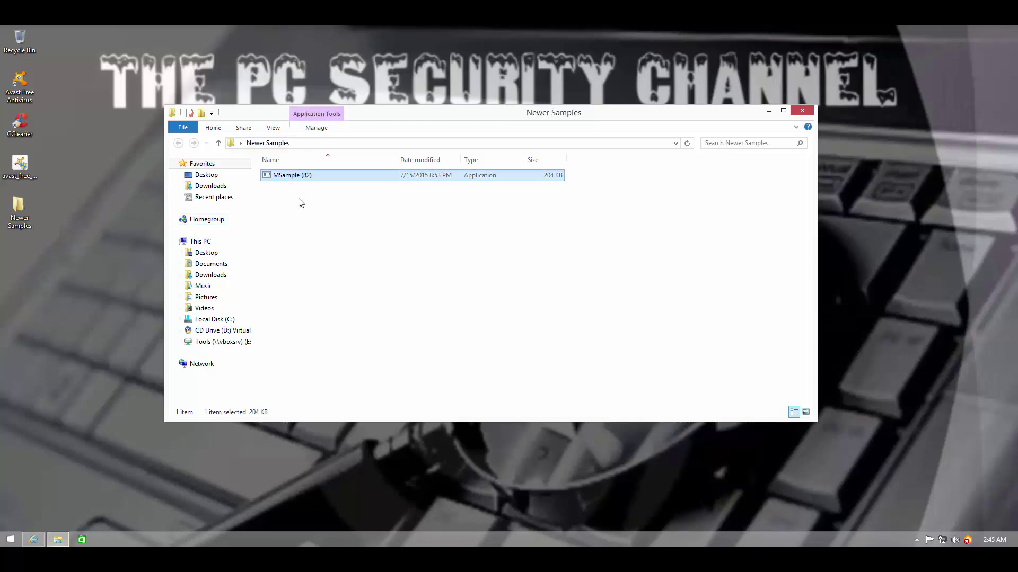
right_click(368, 175)
left_click(402, 228)
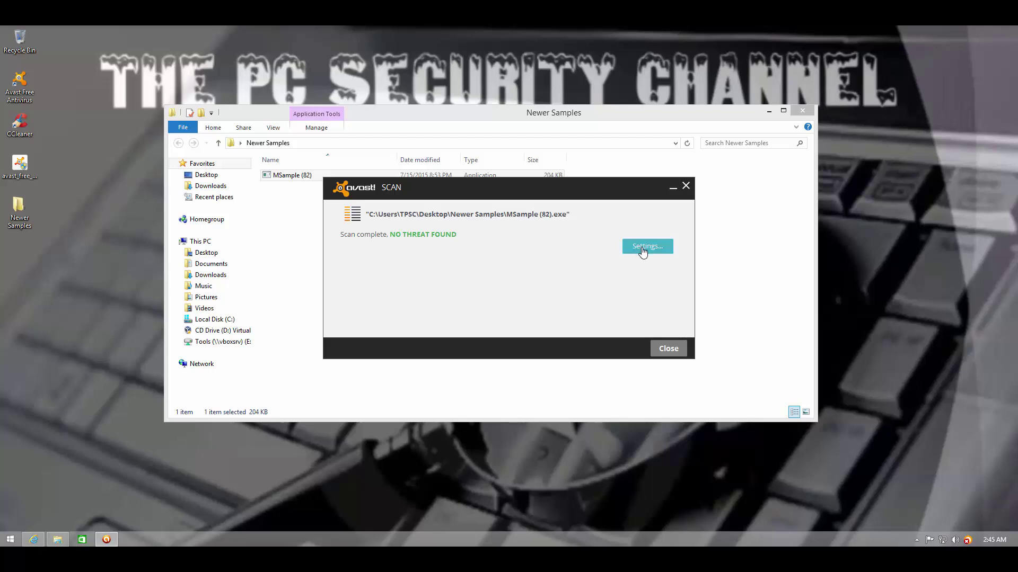
left_click(677, 352)
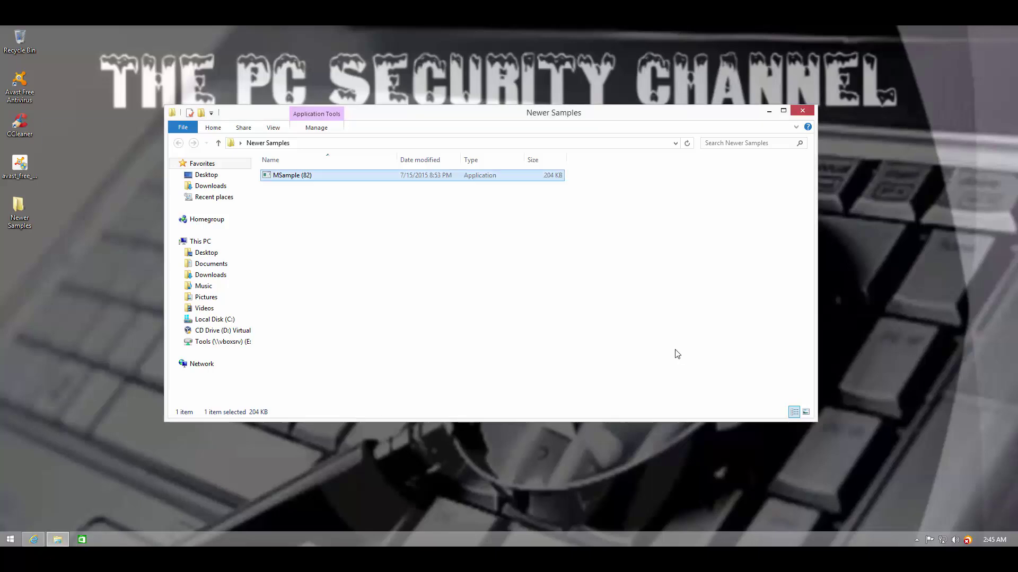
left_click(801, 111)
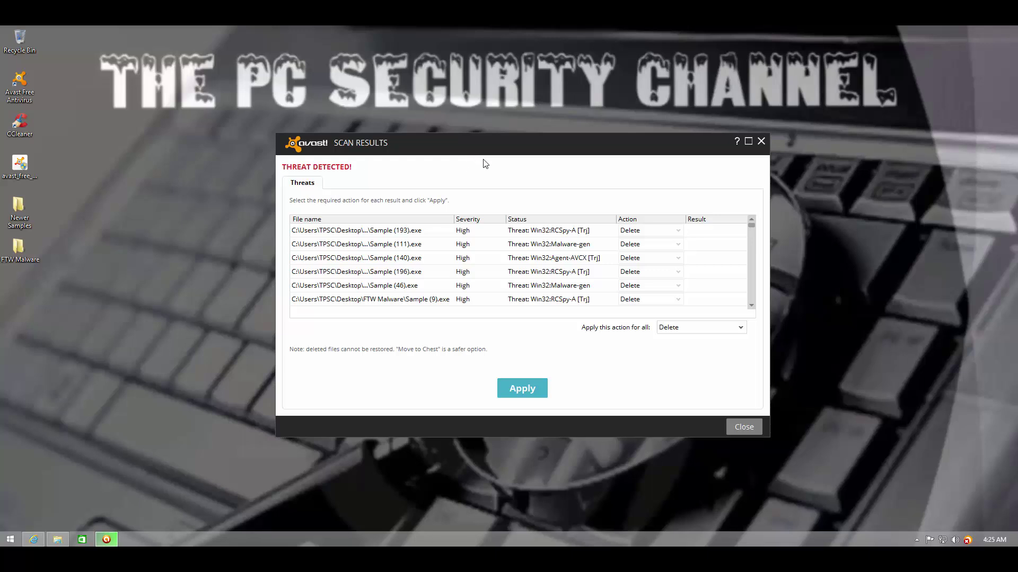
- Apply Delete to every detected FTW Malware threat and scroll through the results to confirm success
left_click_drag(750, 227, 751, 237)
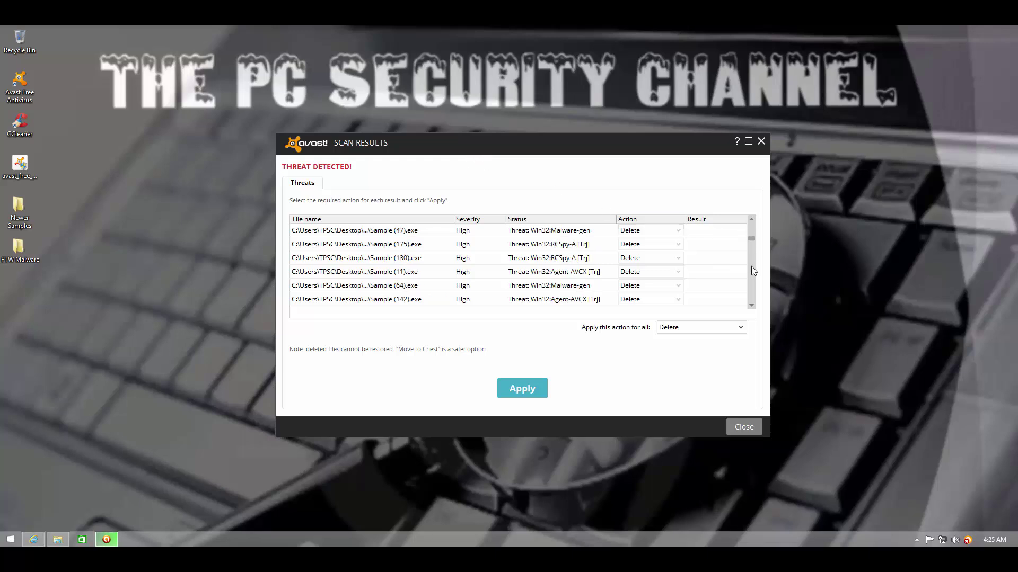
scroll(752, 272, "down", 5)
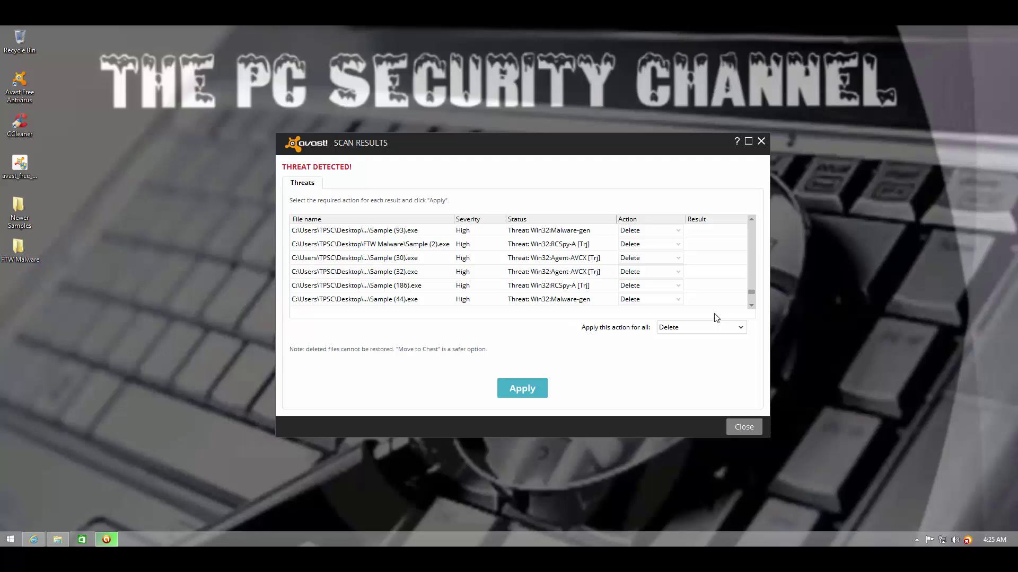
scroll(753, 294, "up", 10)
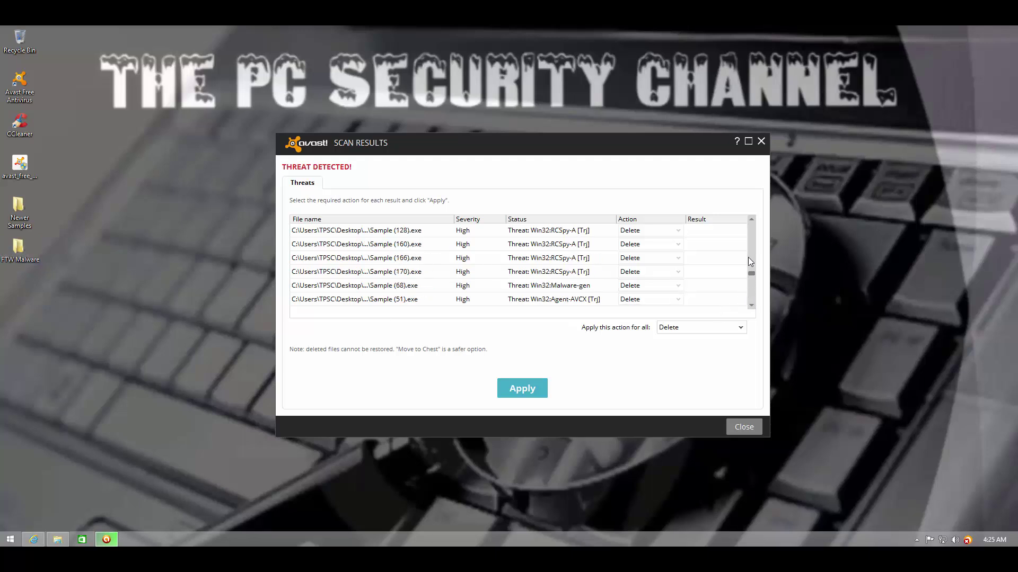
left_click(504, 395)
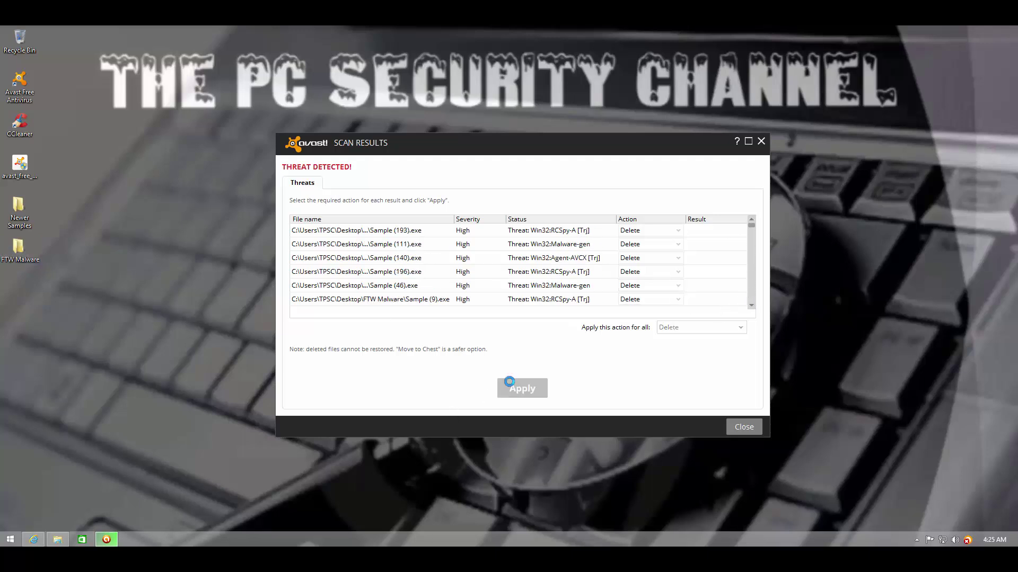
right_click(27, 254)
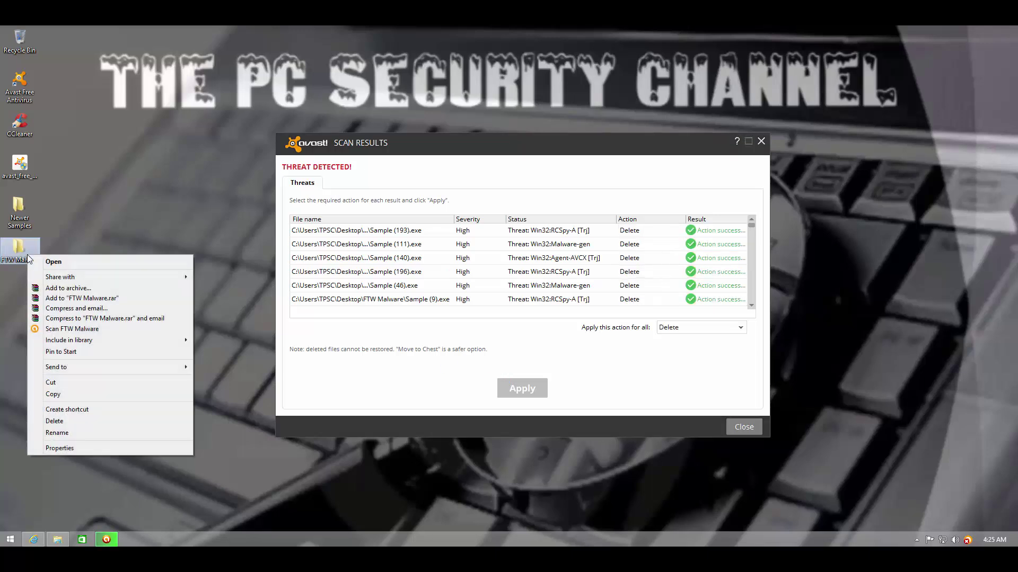
left_click(187, 221)
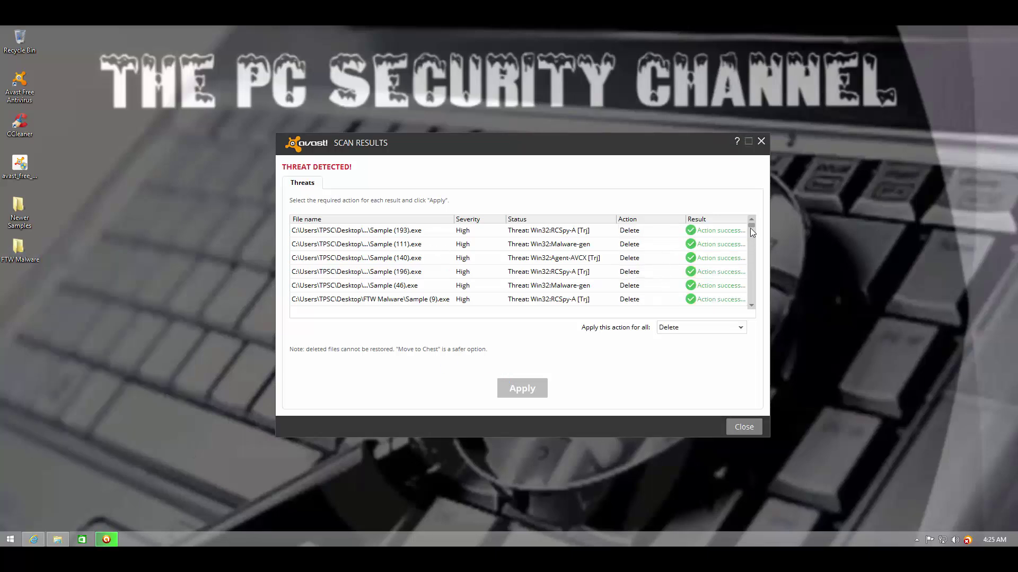
left_click_drag(750, 227, 751, 308)
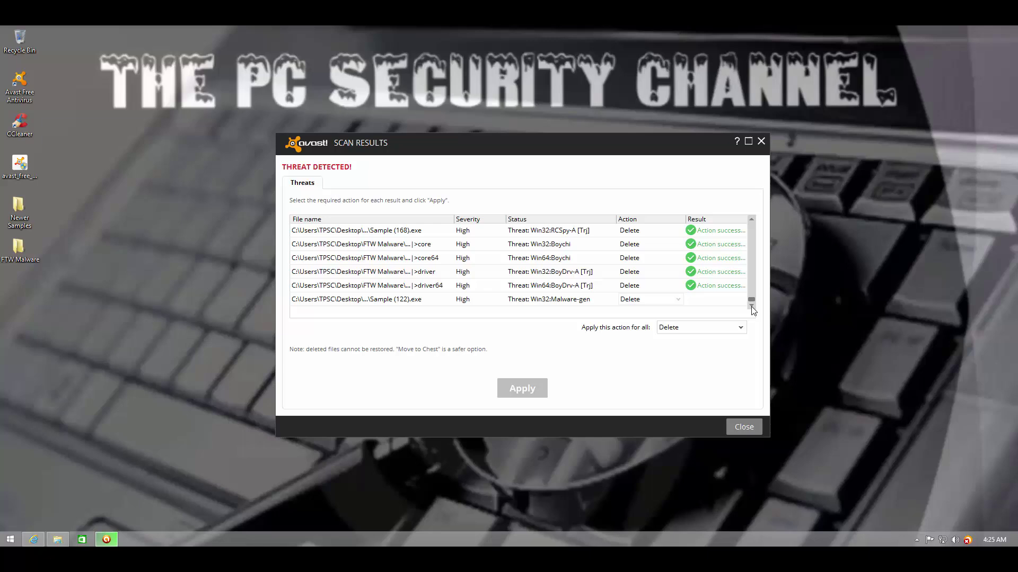
- Close the scan results, look through the desktop FTW Malware folder, then permanently delete it
left_click(761, 142)
double_click(30, 251)
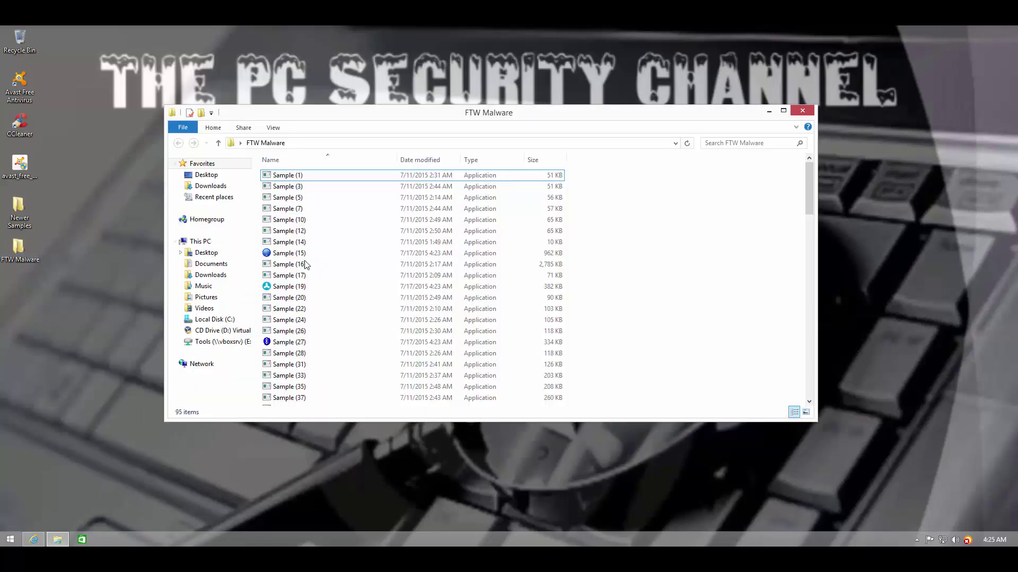
scroll(326, 270, "down", 3)
scroll(330, 278, "up", 3)
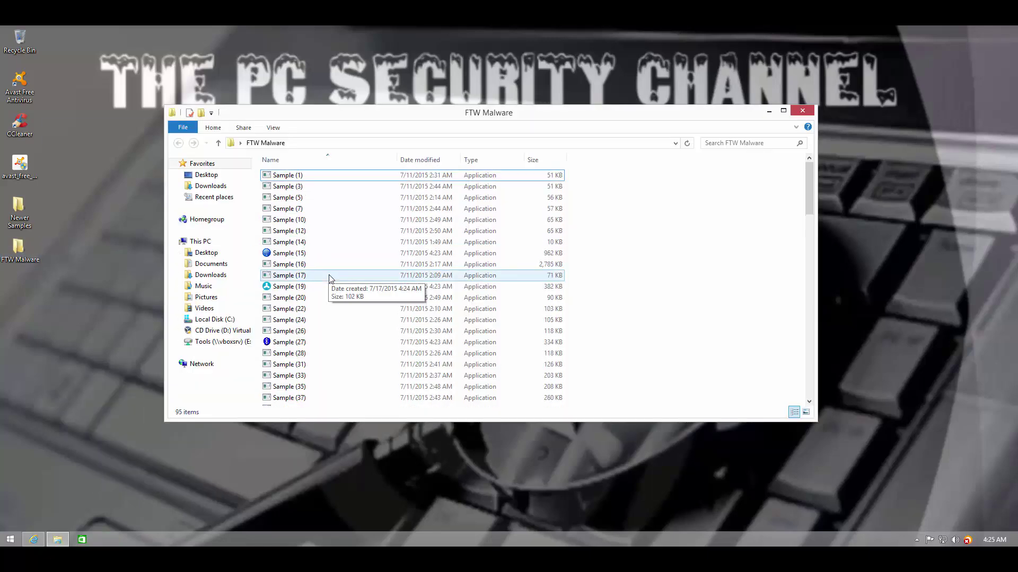
scroll(329, 278, "down", 8)
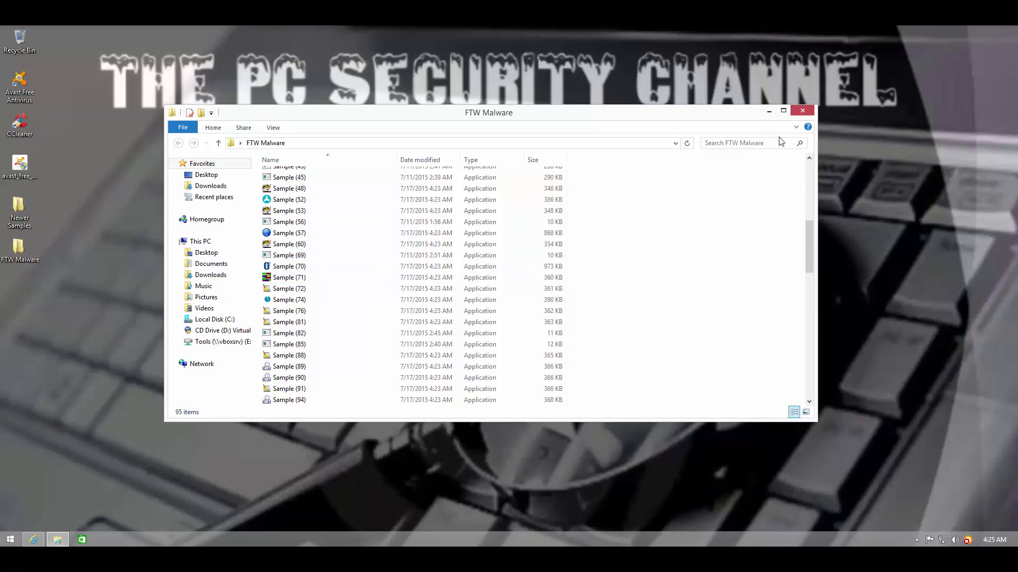
left_click(802, 111)
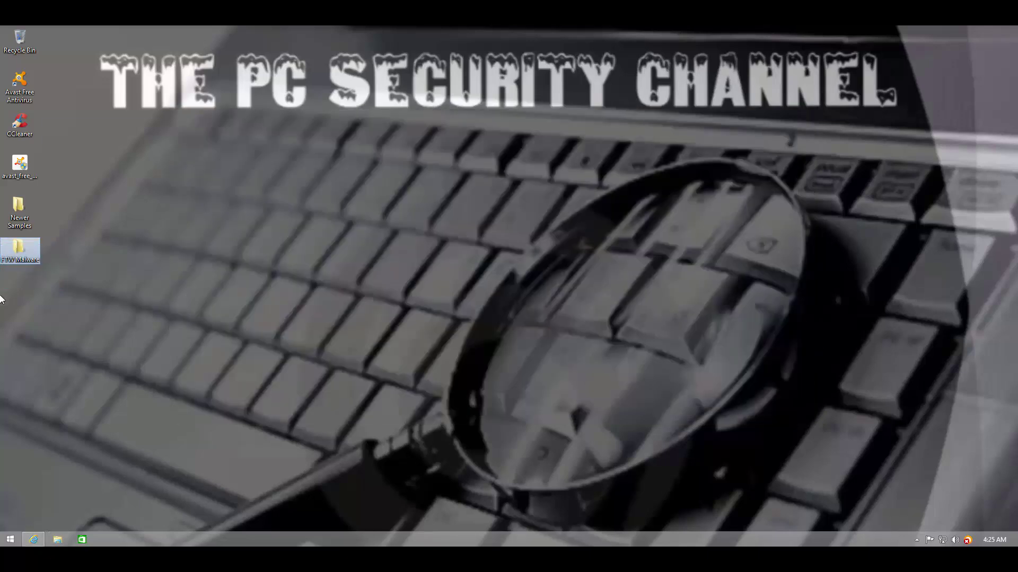
key("shift+Delete")
key("Return")
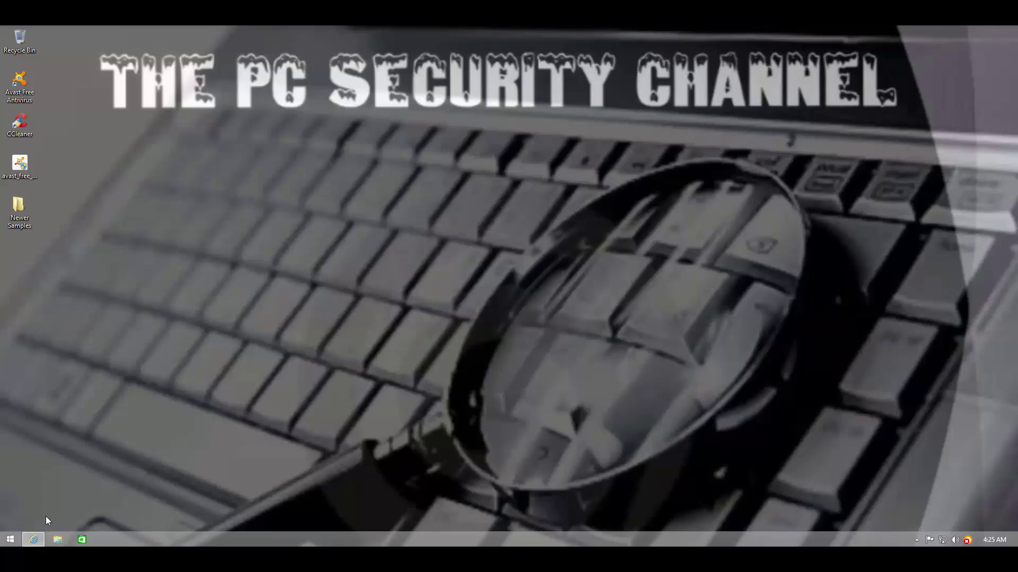
- Copy FTW Malware from E:\Recent Malware onto the desktop
left_click(58, 540)
double_click(329, 313)
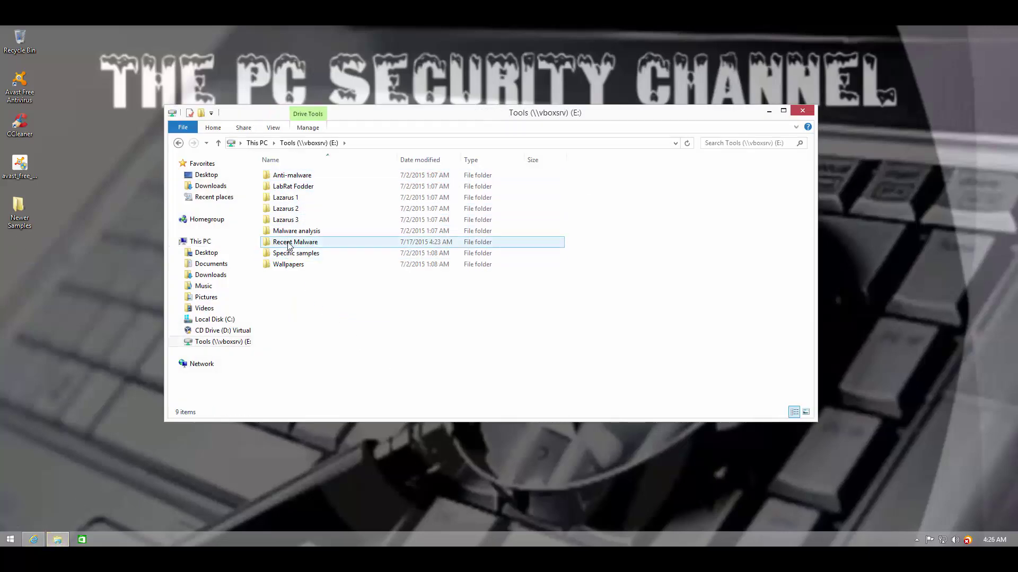
double_click(288, 245)
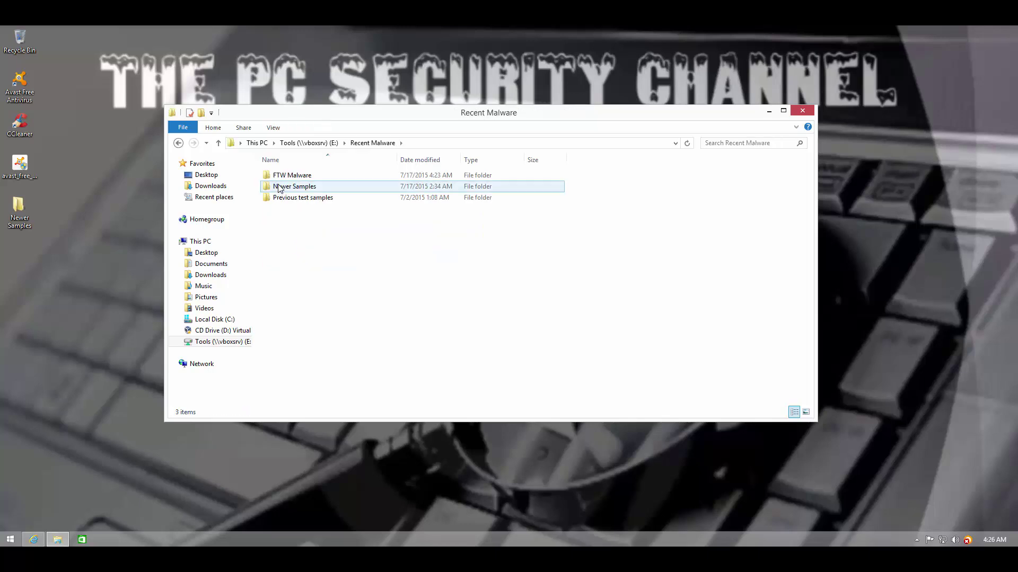
left_click_drag(280, 177, 26, 304)
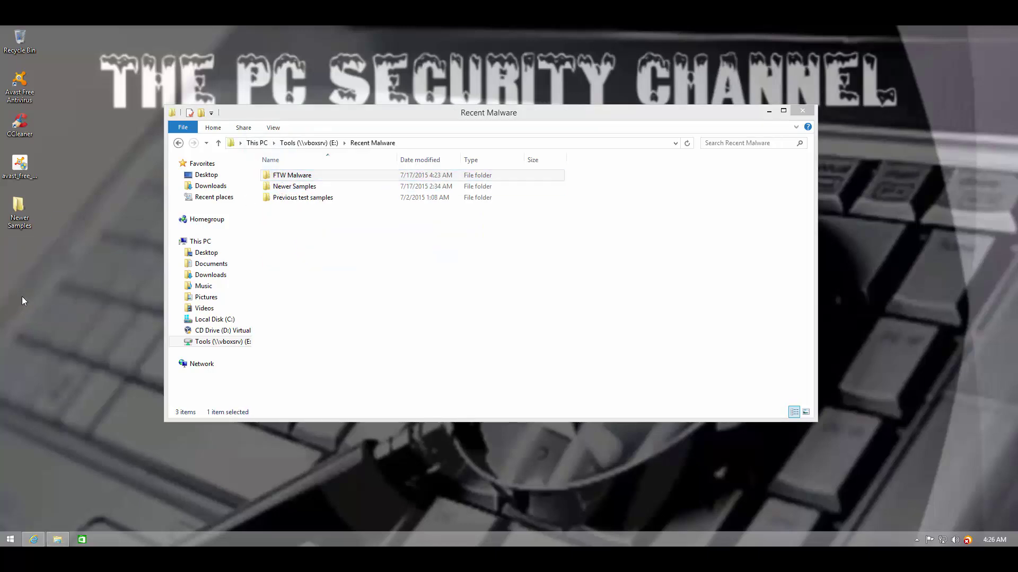
left_click(803, 110)
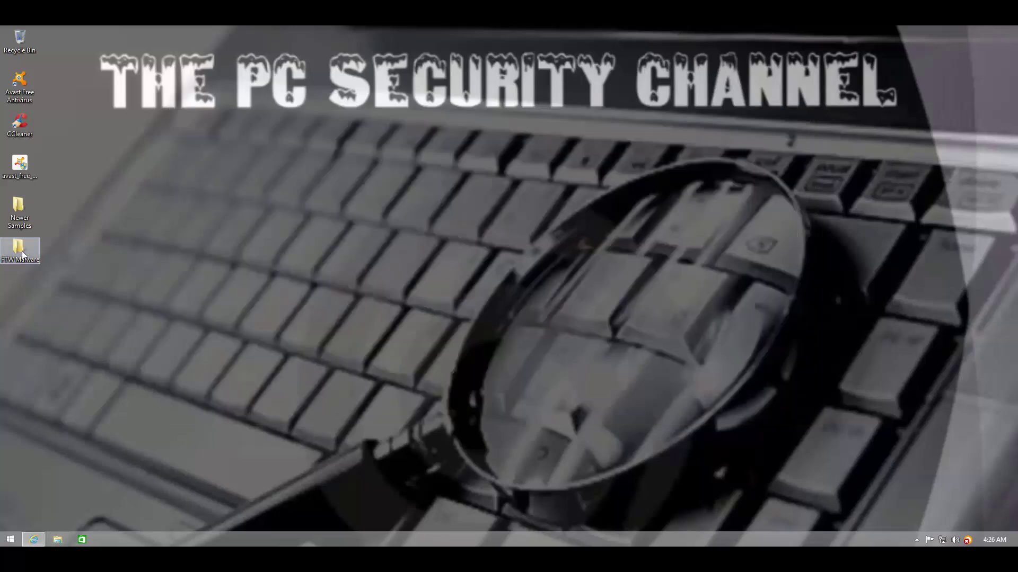
- Check the fresh FTW Malware folder's properties and contents on the desktop
right_click(24, 251)
left_click(55, 446)
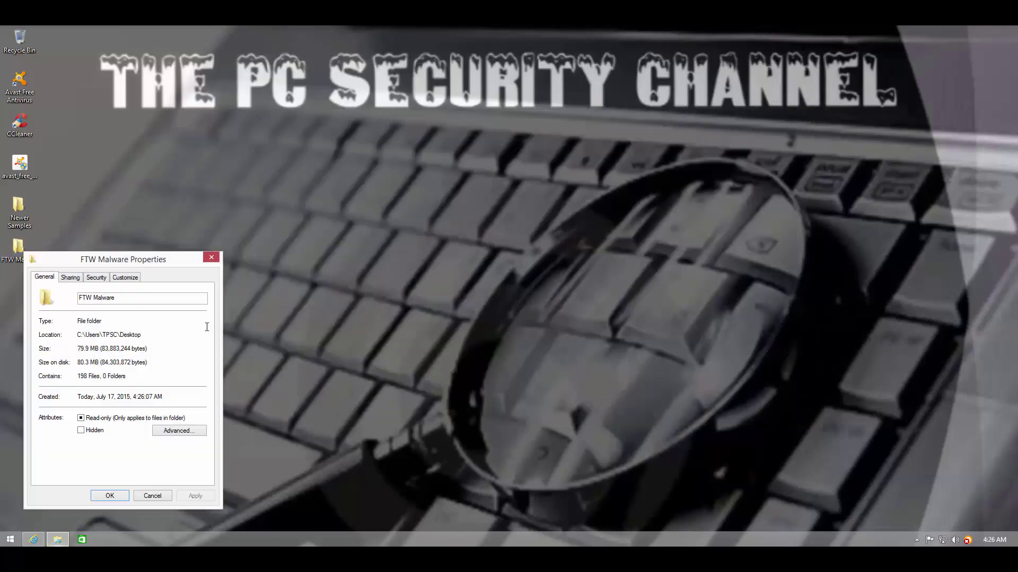
left_click(211, 257)
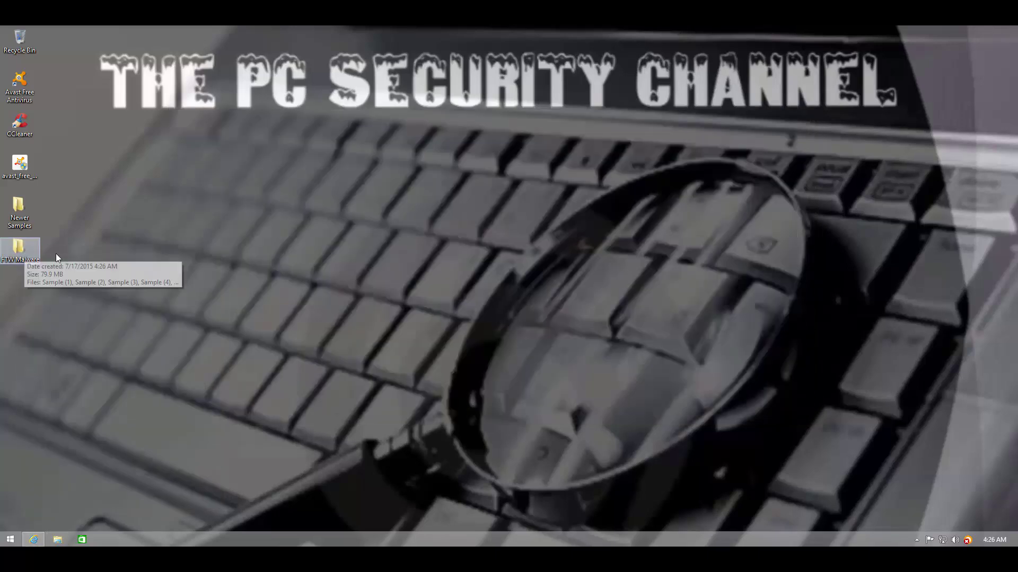
double_click(24, 252)
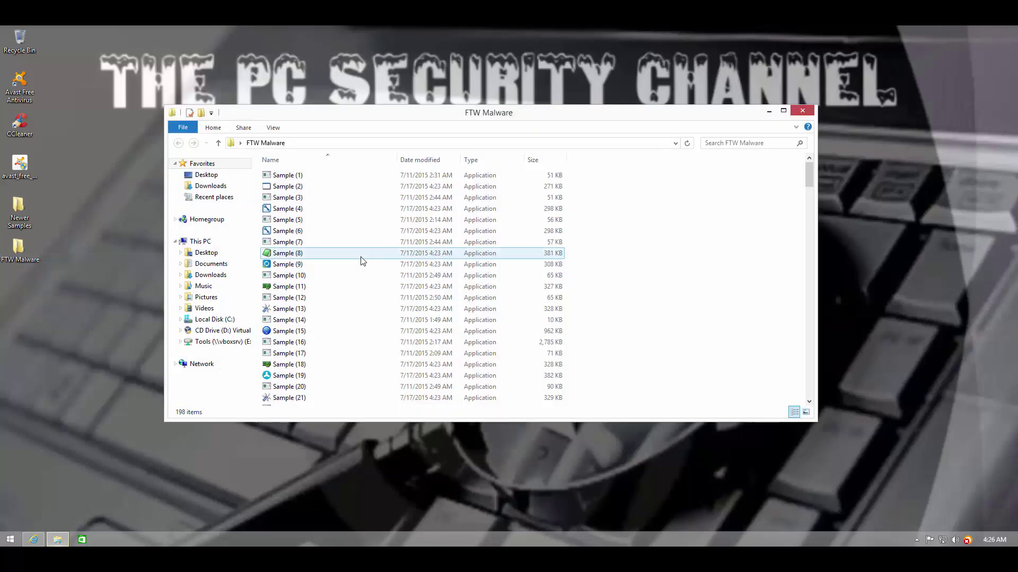
left_click(808, 113)
- Scan FTW Malware with Avast, set the action for all threats to Delete, and apply it
right_click(13, 250)
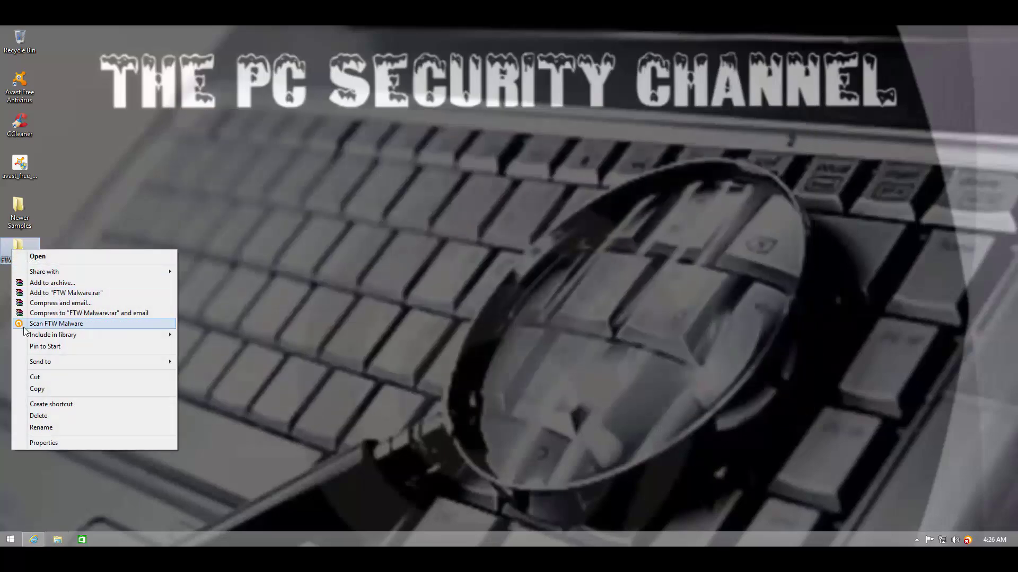
left_click(56, 324)
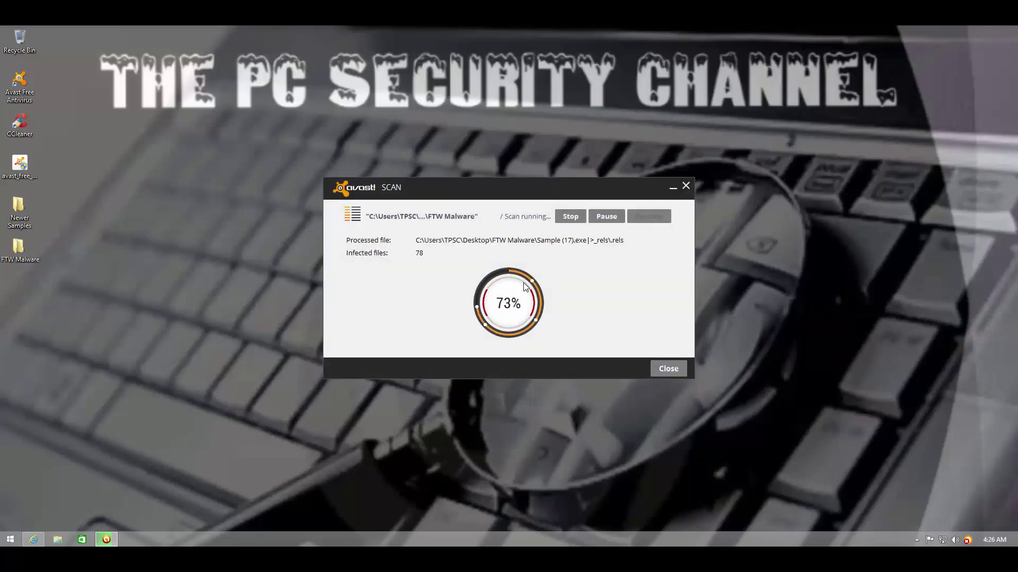
left_click(506, 264)
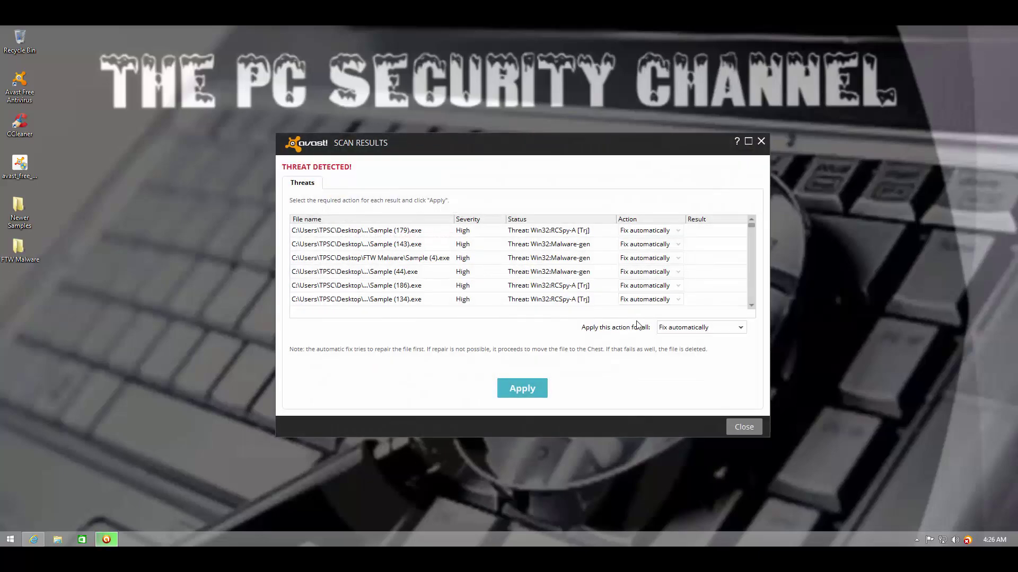
left_click(692, 328)
left_click(688, 368)
left_click(527, 390)
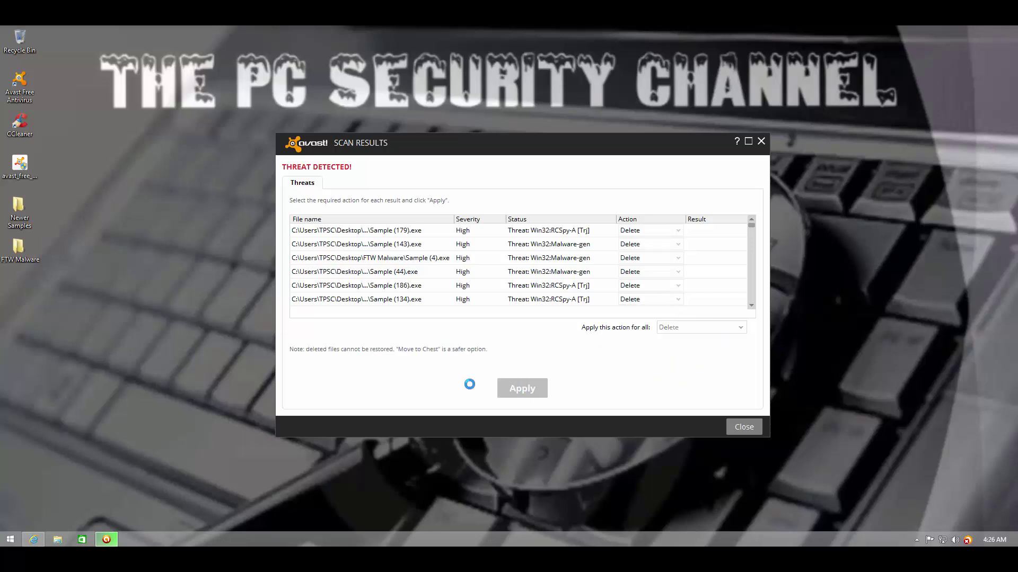
left_click(759, 147)
- Open FTW Malware to view the remaining items, and compute 103 ÷ 198 ≈ 0.52 in Calculator
double_click(21, 252)
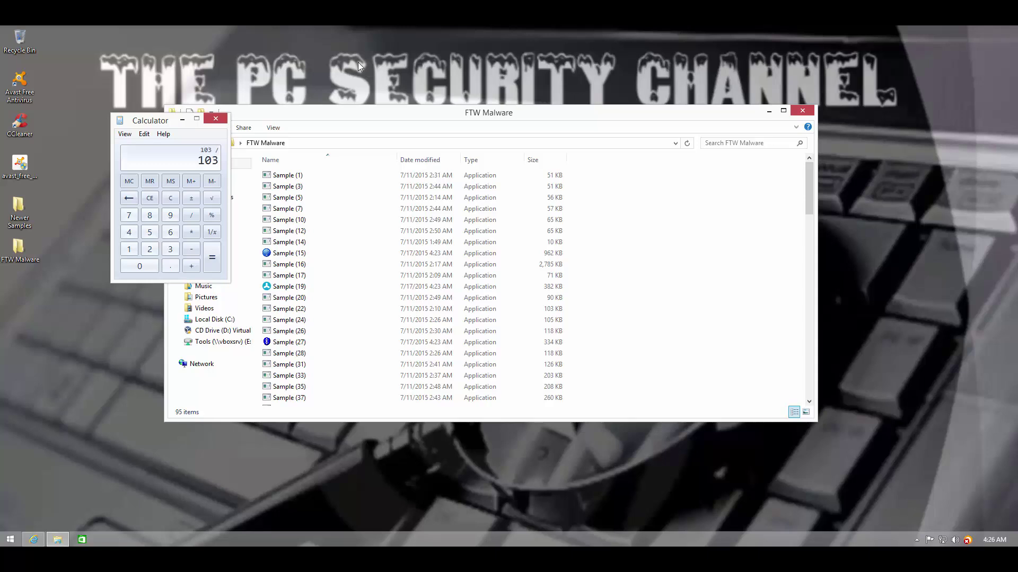
type("198")
key("Return")
left_click(218, 118)
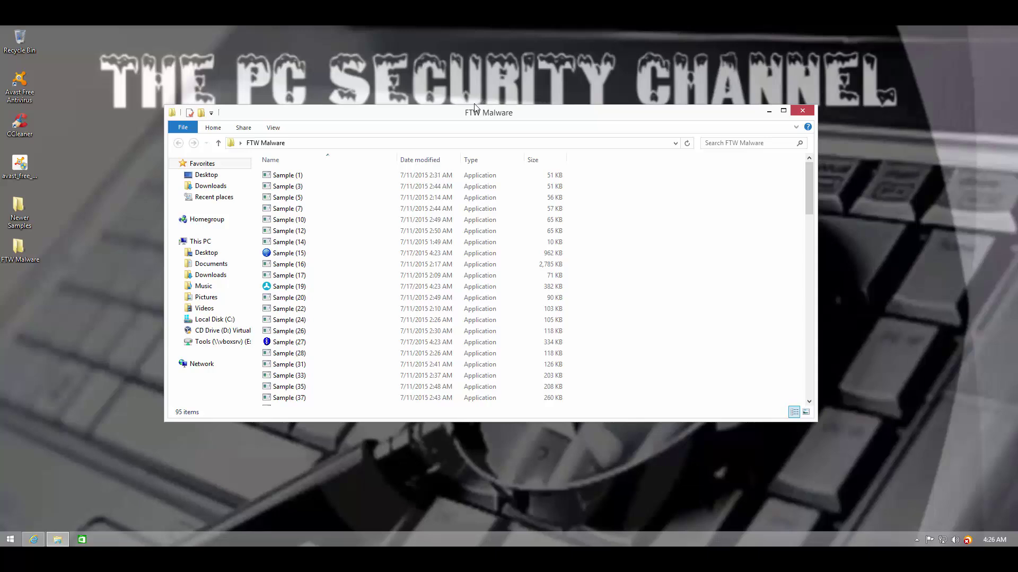
- Re-enable all Avast shields from the tray icon
right_click(969, 539)
mouse_move(957, 465)
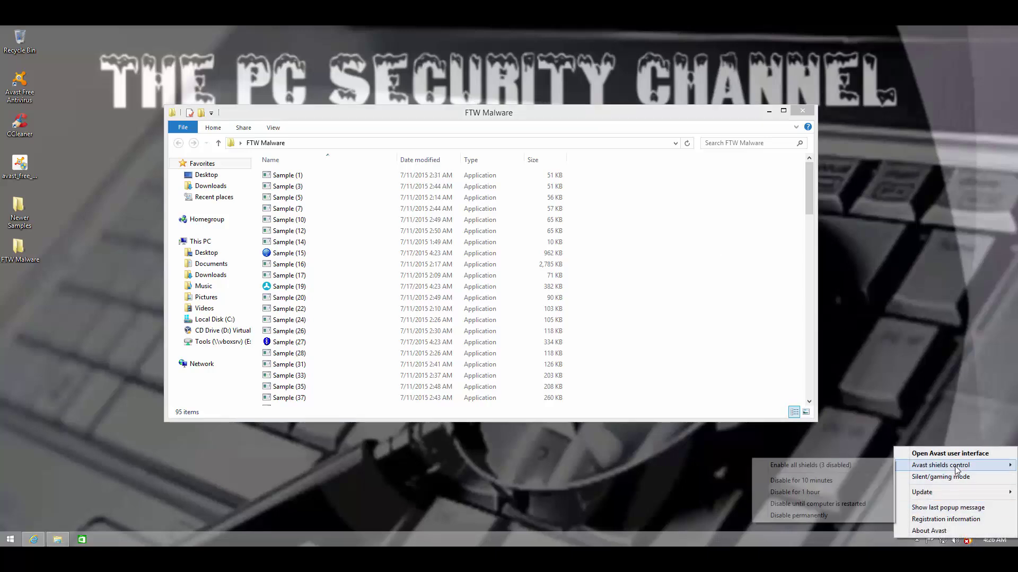
left_click(841, 466)
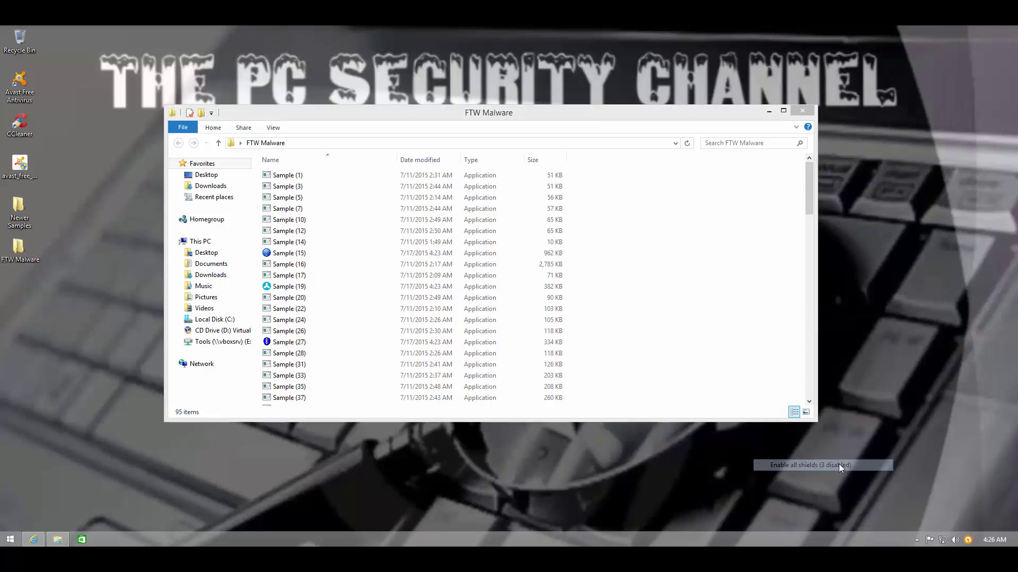
- In Active Protection settings, lower the File System Shield's HIPS sensitivity and confirm
left_click(967, 539)
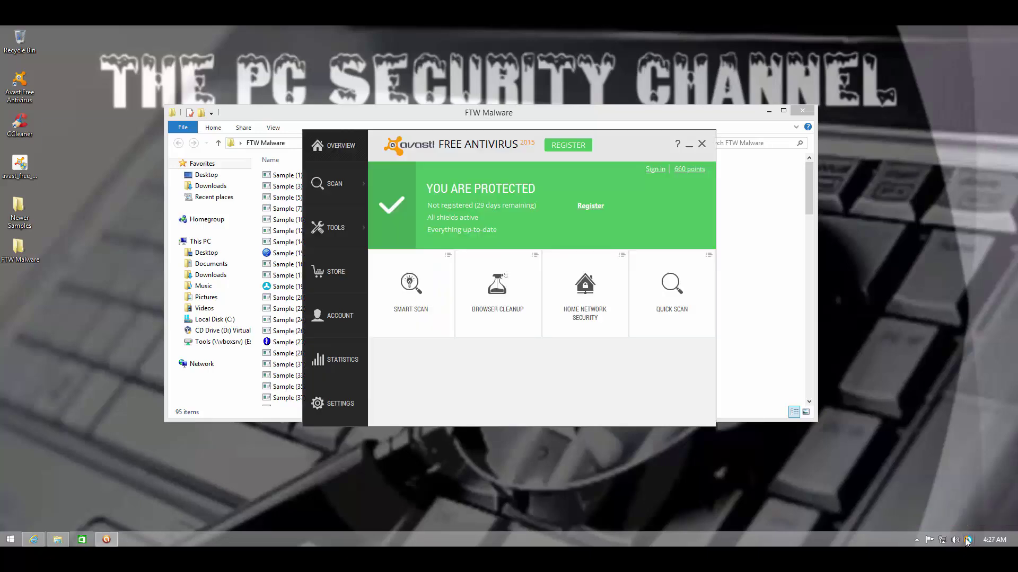
left_click(333, 398)
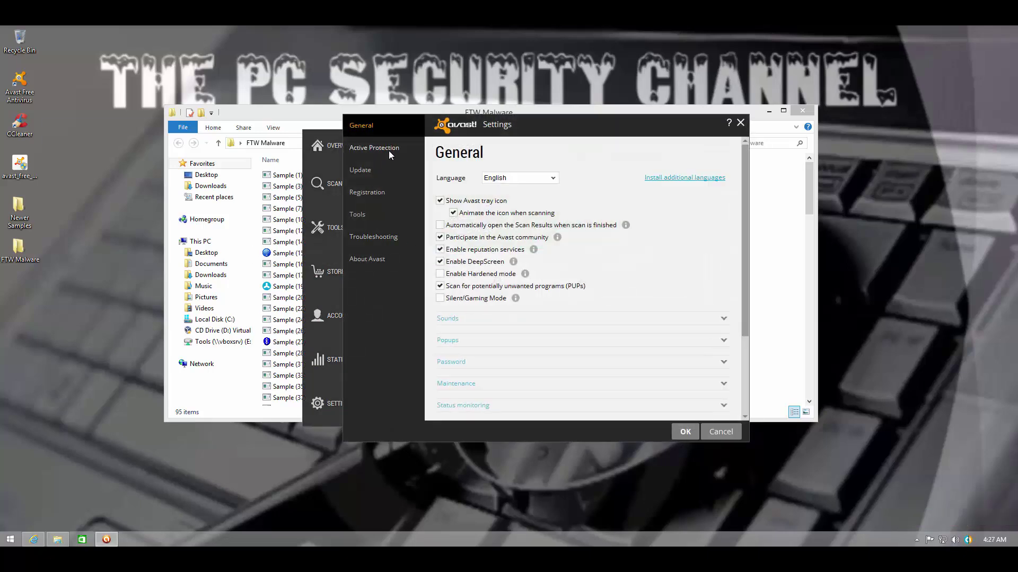
left_click(389, 148)
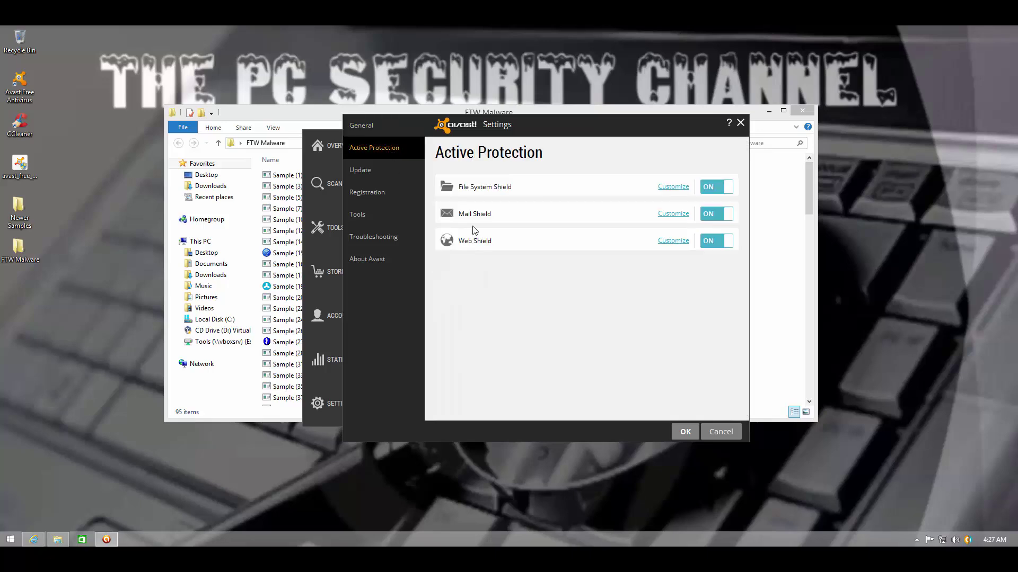
left_click(667, 190)
left_click(360, 310)
left_click(381, 288)
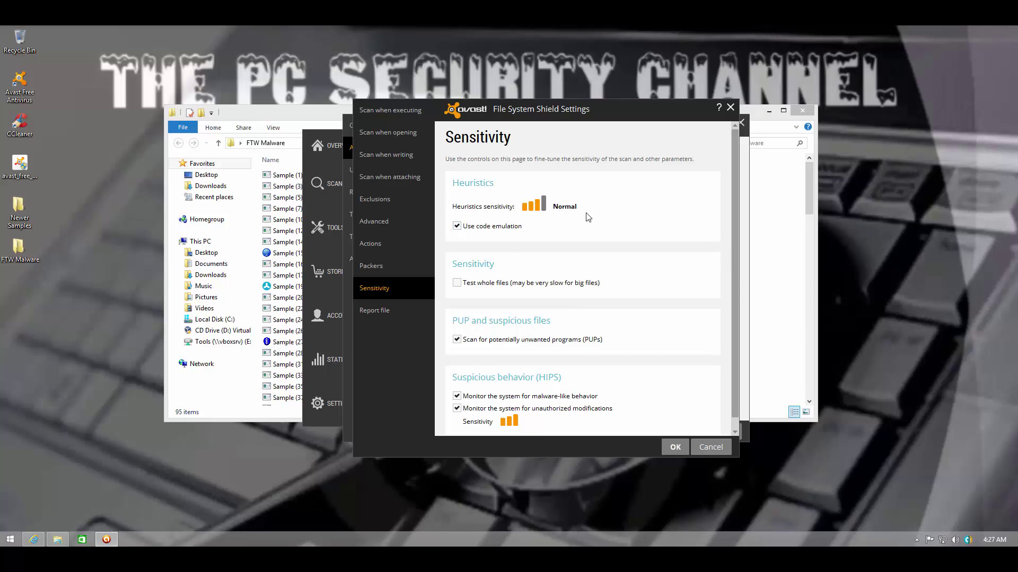
scroll(734, 154, "down", 1)
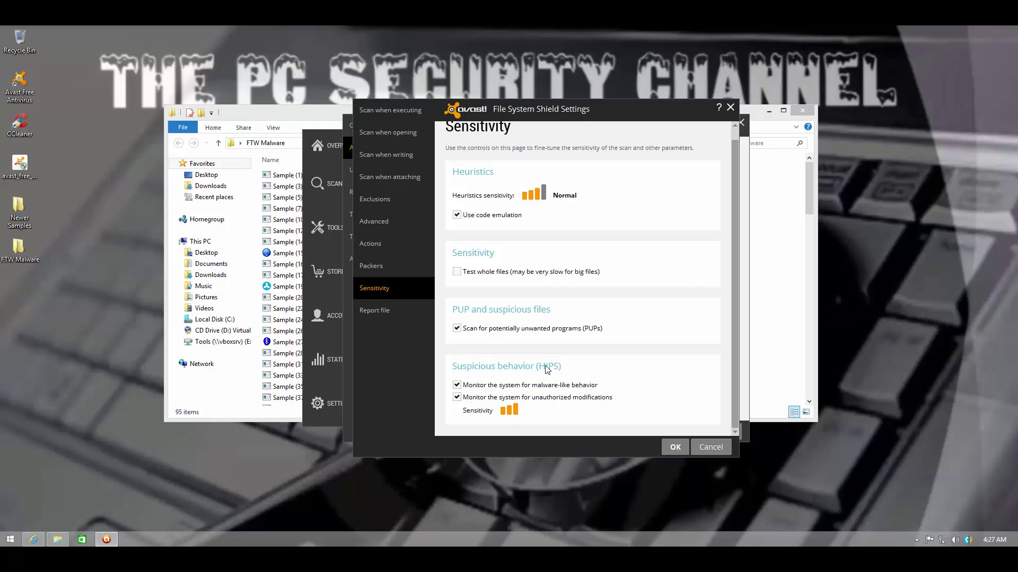
left_click(501, 413)
left_click(671, 447)
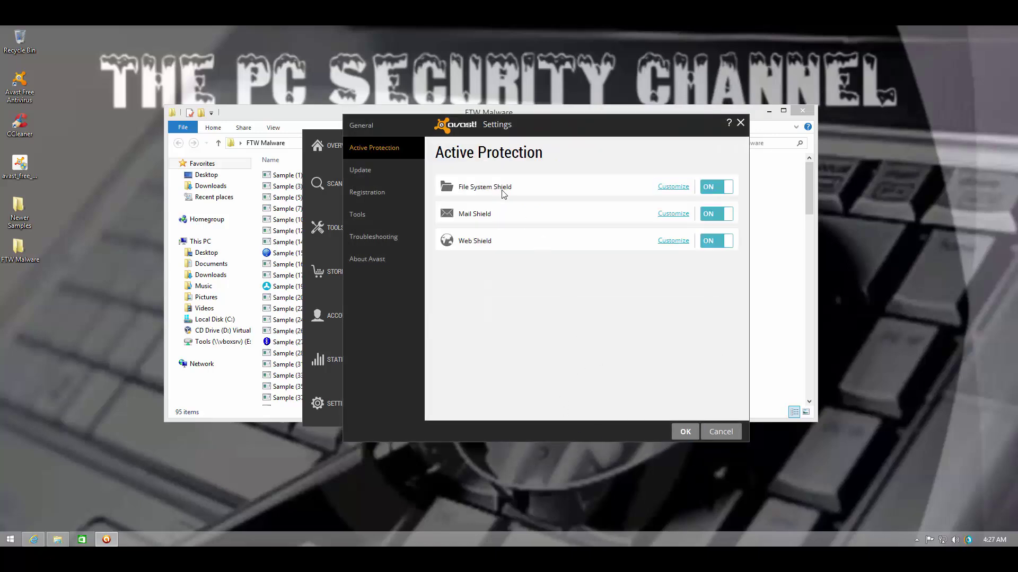
- Recheck the File System Shield sensitivity options, then close all Avast settings dialogs
left_click(673, 186)
left_click(409, 296)
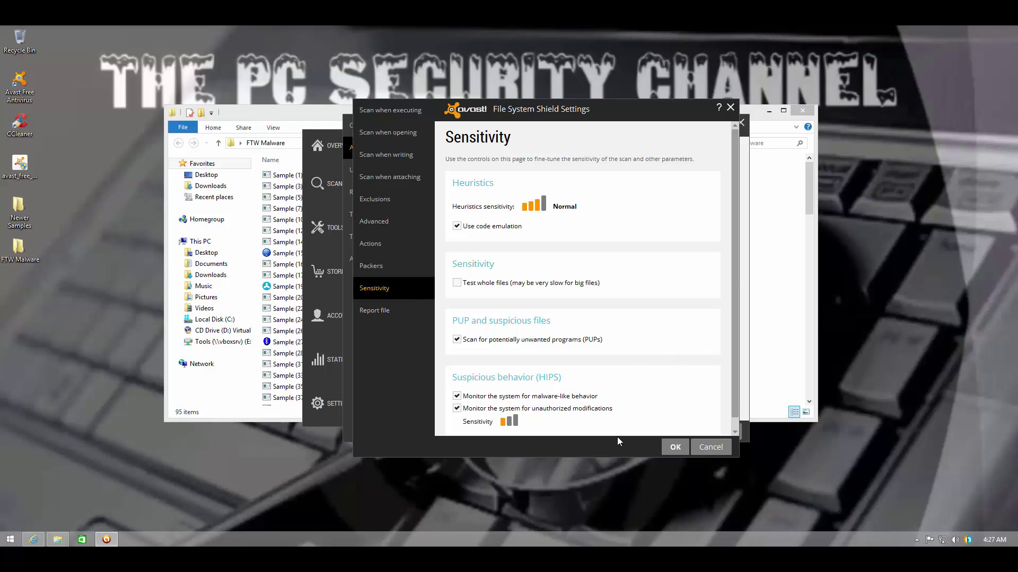
left_click(673, 447)
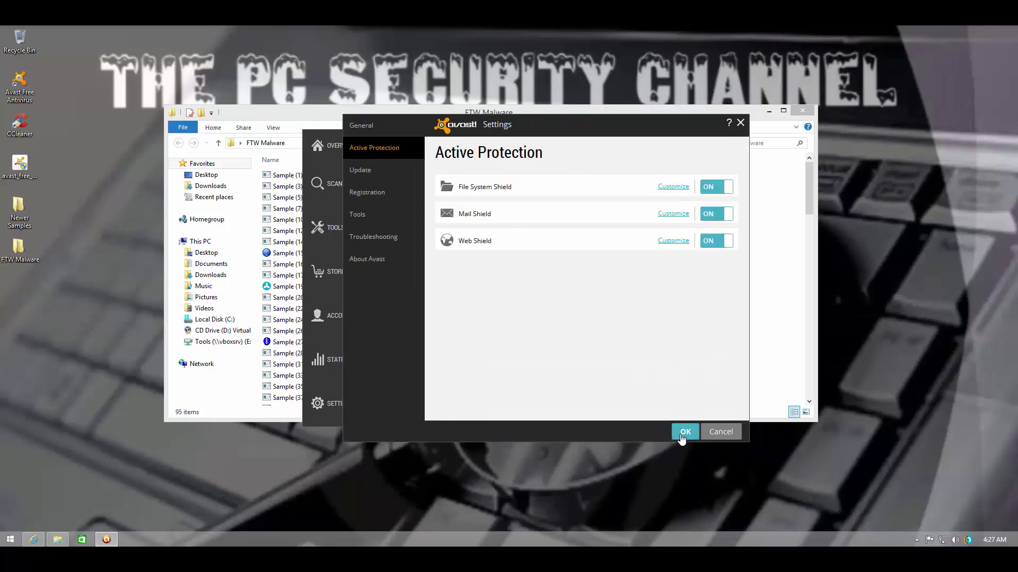
left_click(684, 432)
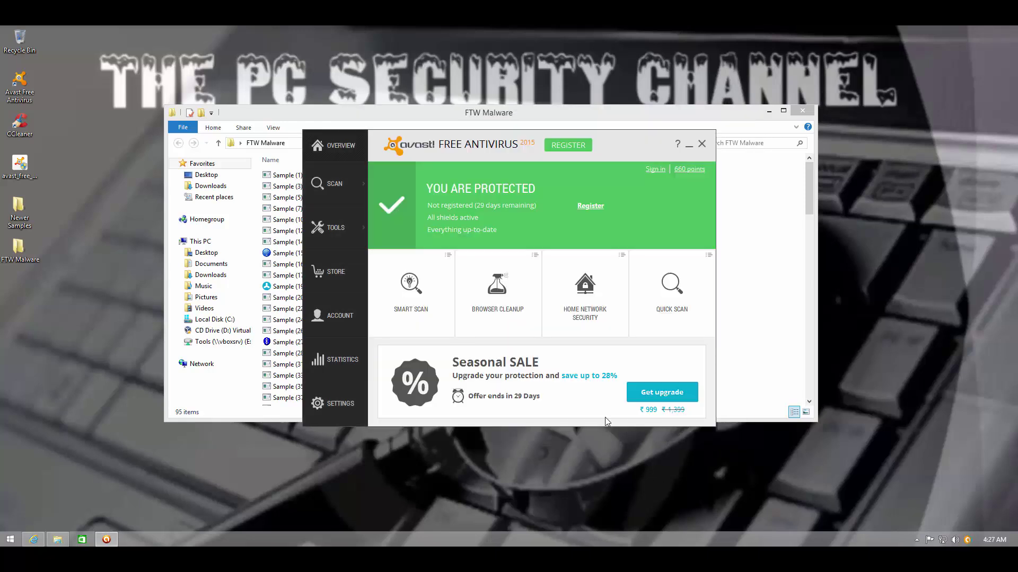
- Launch Sample (1), (3) and (5), dismissing each can't-run message and Avast's block alert
left_click(702, 145)
double_click(335, 179)
left_click(647, 300)
double_click(318, 188)
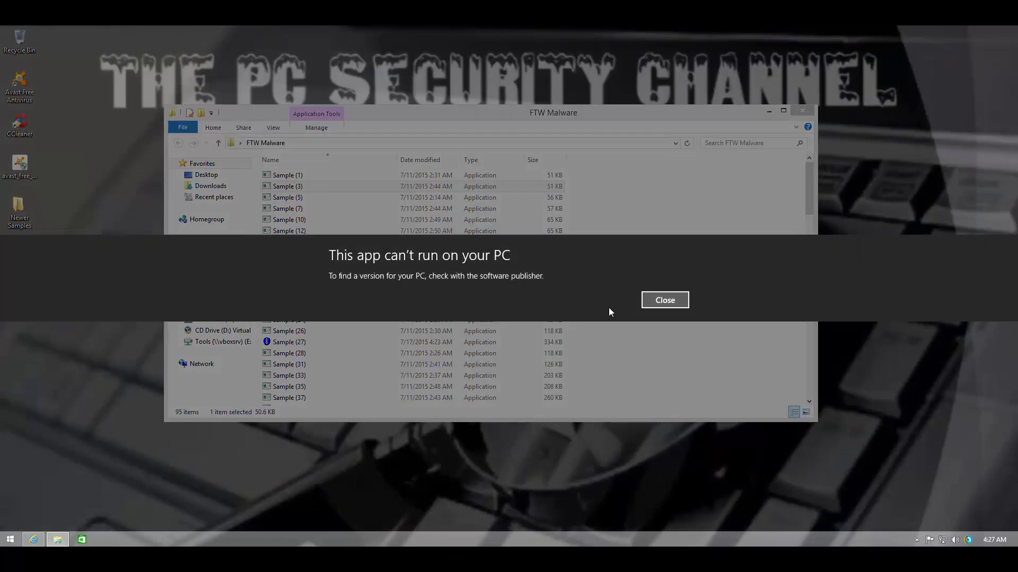
left_click(665, 300)
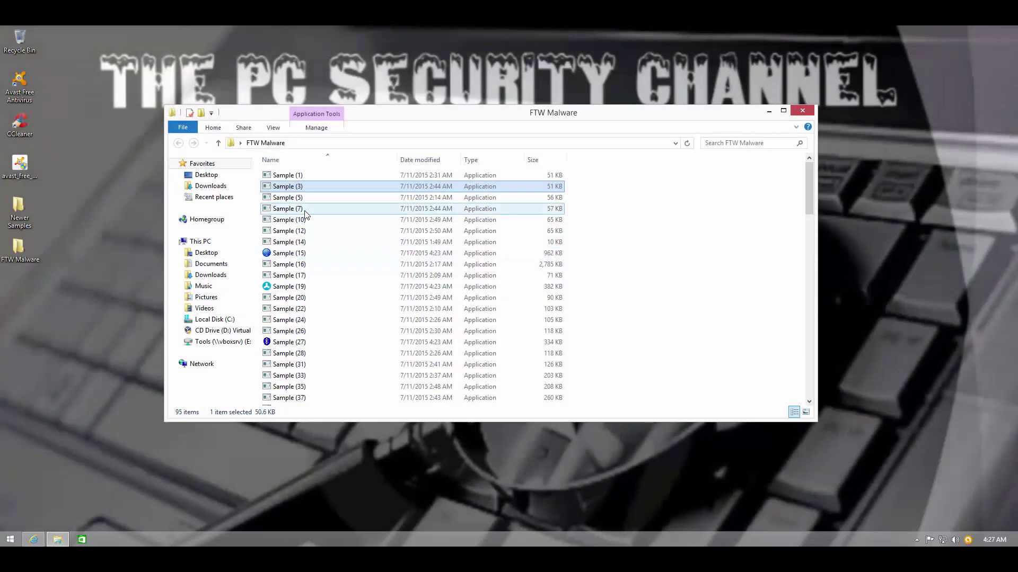
double_click(310, 197)
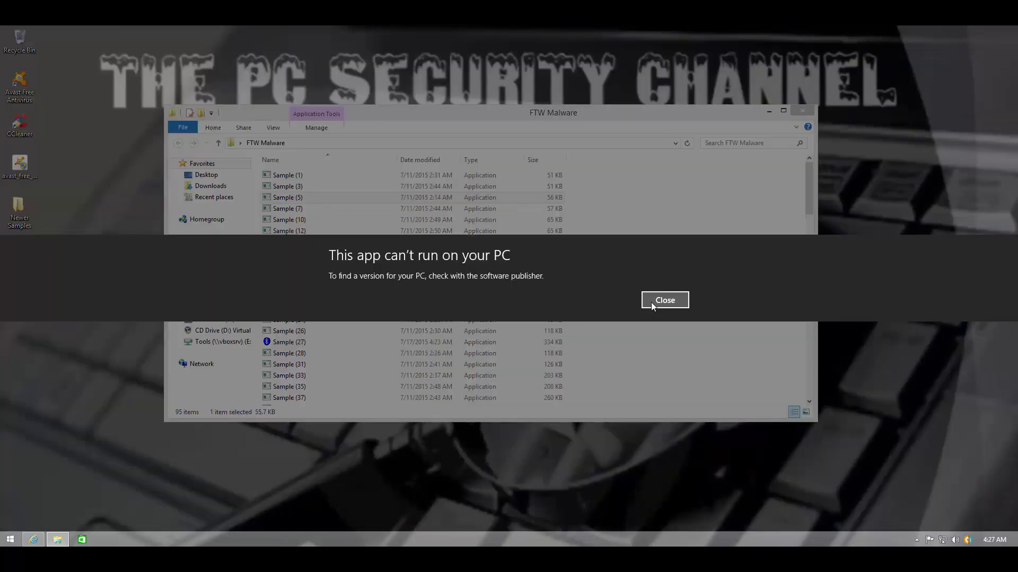
left_click(664, 300)
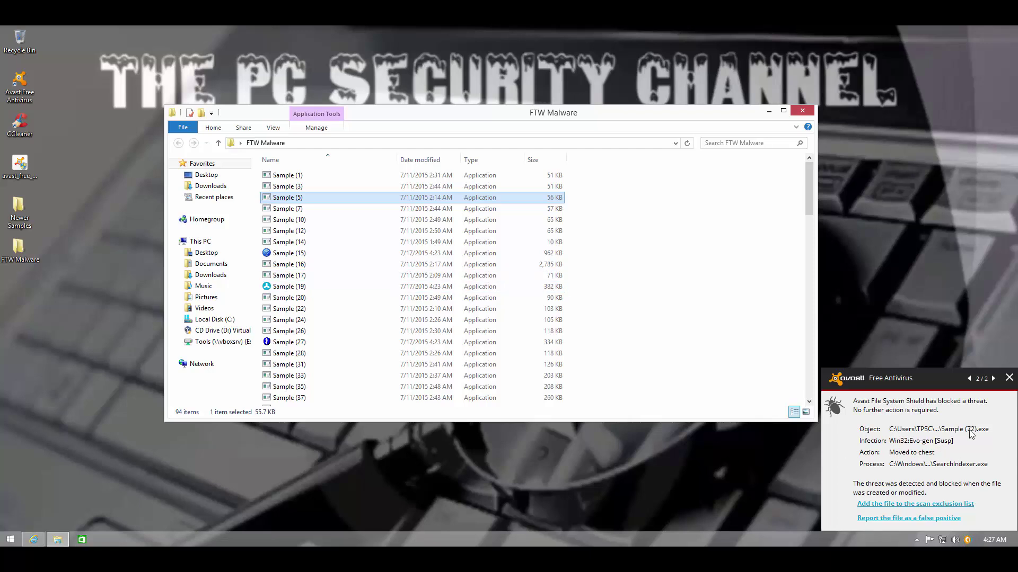
left_click(1009, 378)
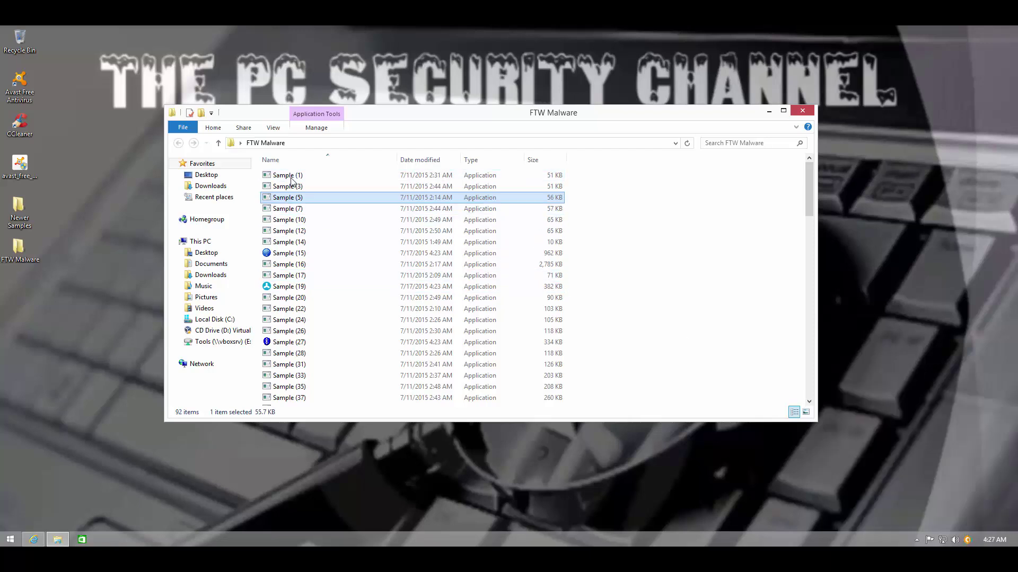
- Launch Sample (7), (12), (14) and (15), dismissing each can't-run message
double_click(288, 209)
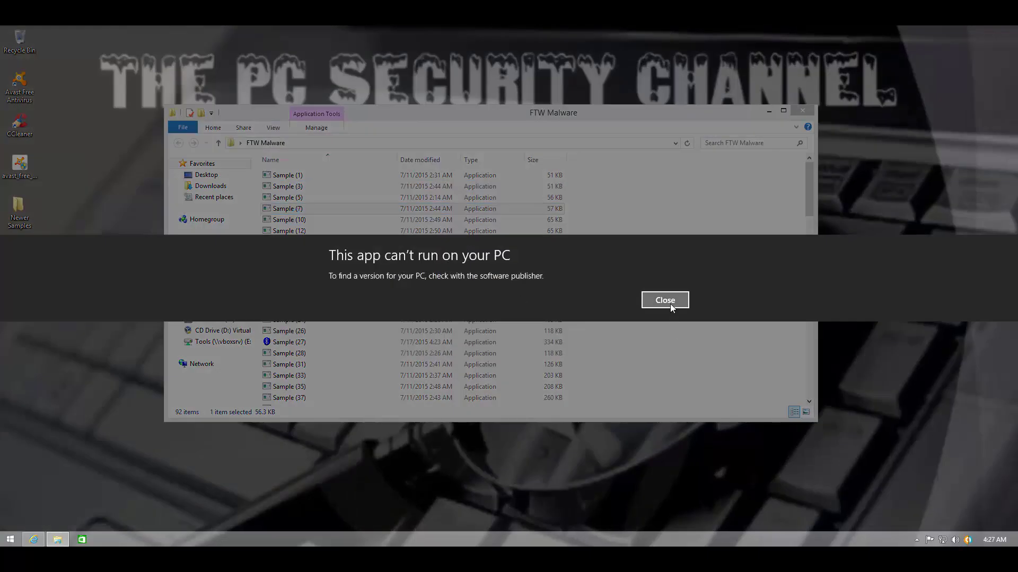
left_click(670, 303)
double_click(286, 231)
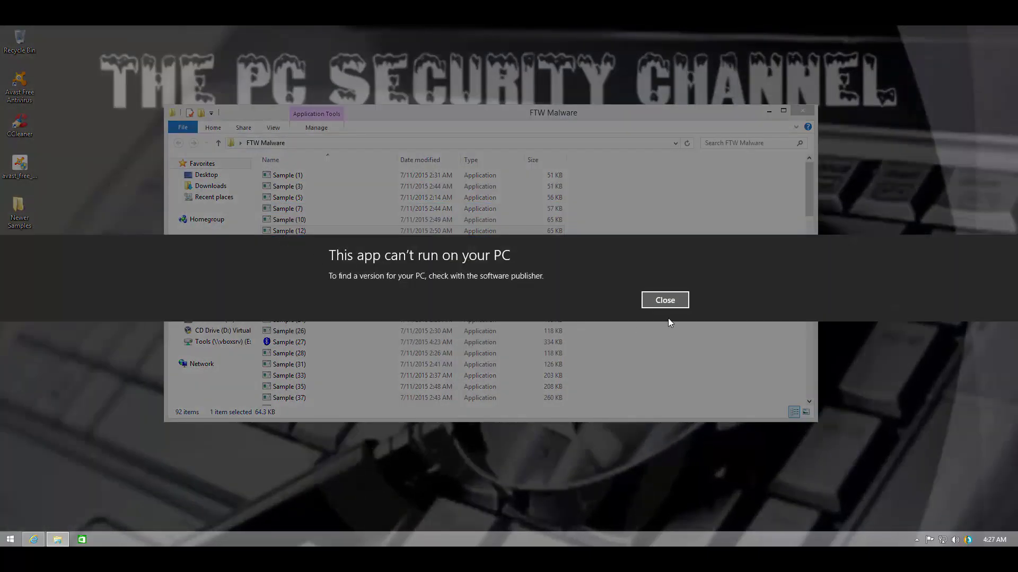
left_click(678, 306)
left_click(377, 247)
double_click(378, 246)
left_click(666, 303)
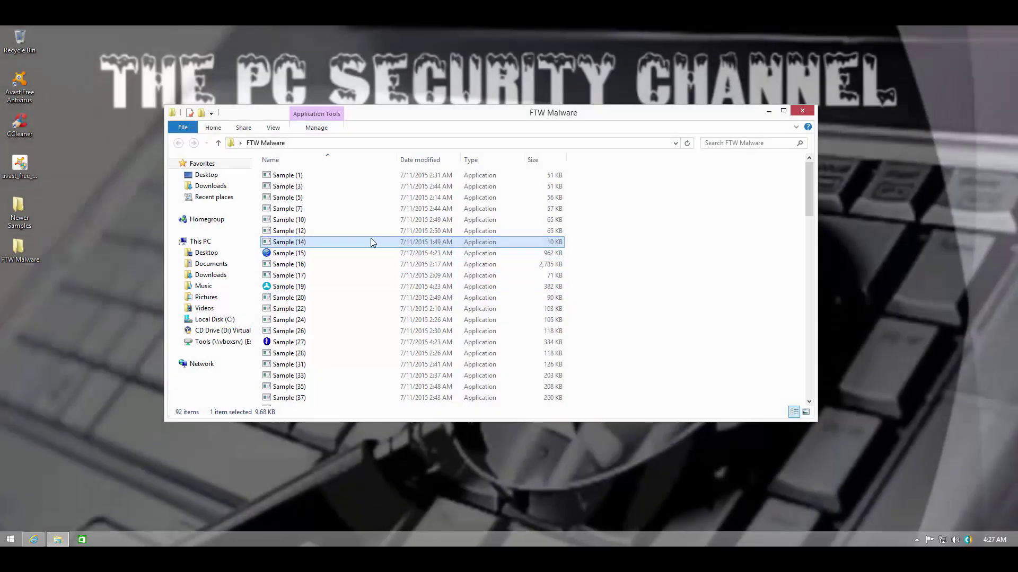
left_click(337, 256)
double_click(337, 256)
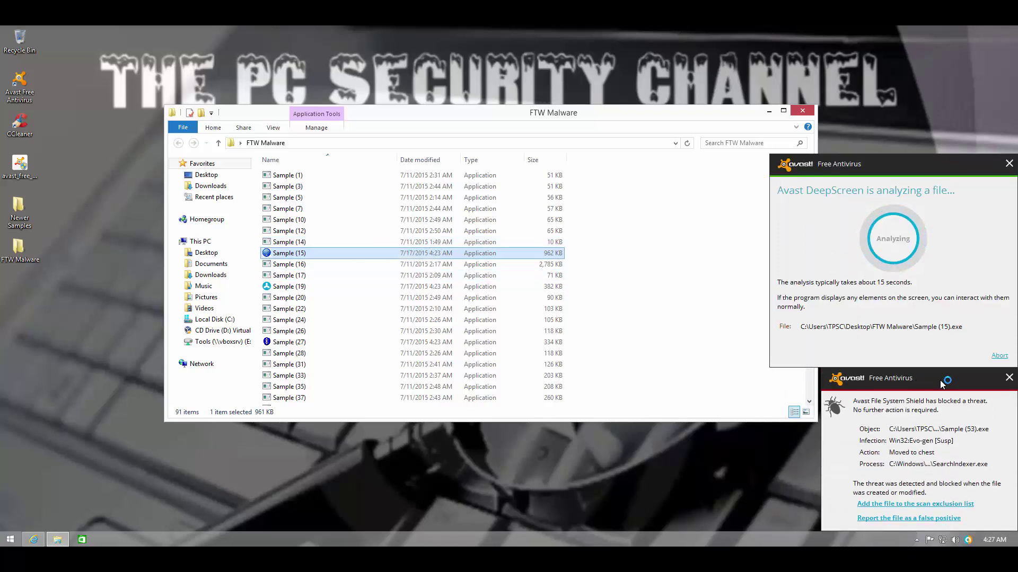
- Dismiss both Avast threat-blocked alerts while DeepScreen finishes Sample (15), then launch Sample (16)
left_click(1008, 379)
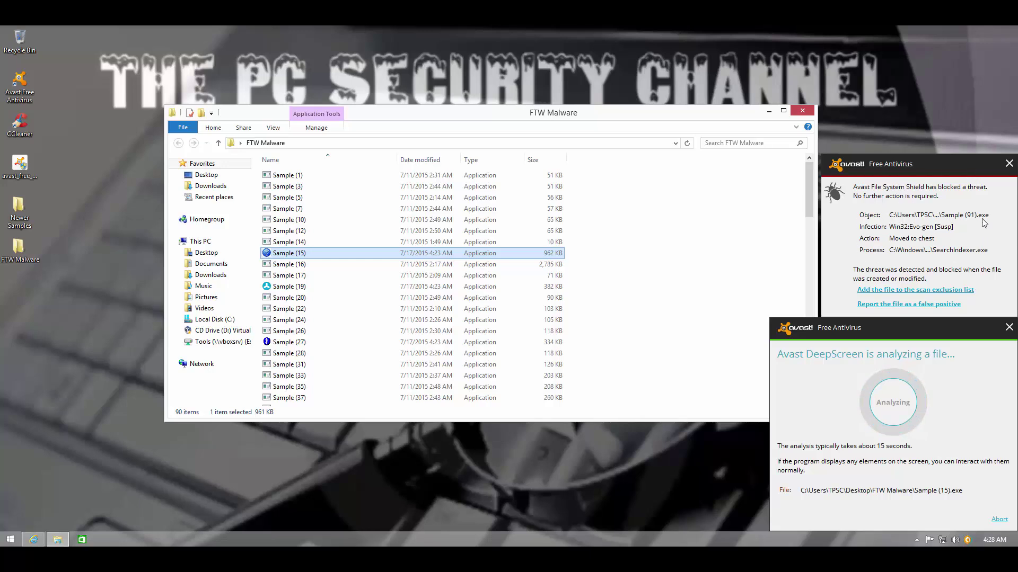
left_click(1009, 165)
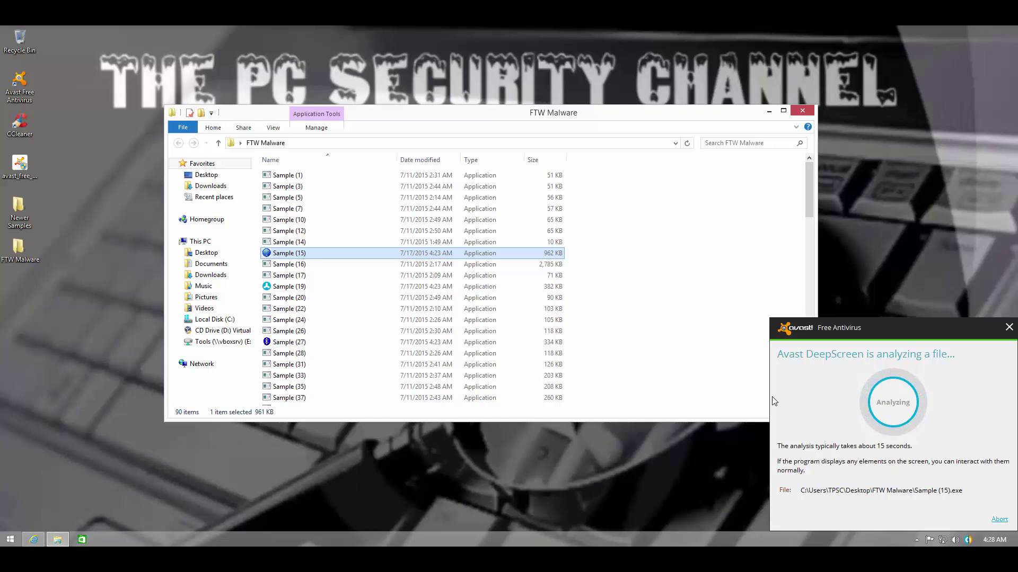
double_click(291, 265)
- Launch Sample (17) and Sample (19), dismissing the error dialogs and Avast's block alert
left_click(291, 272)
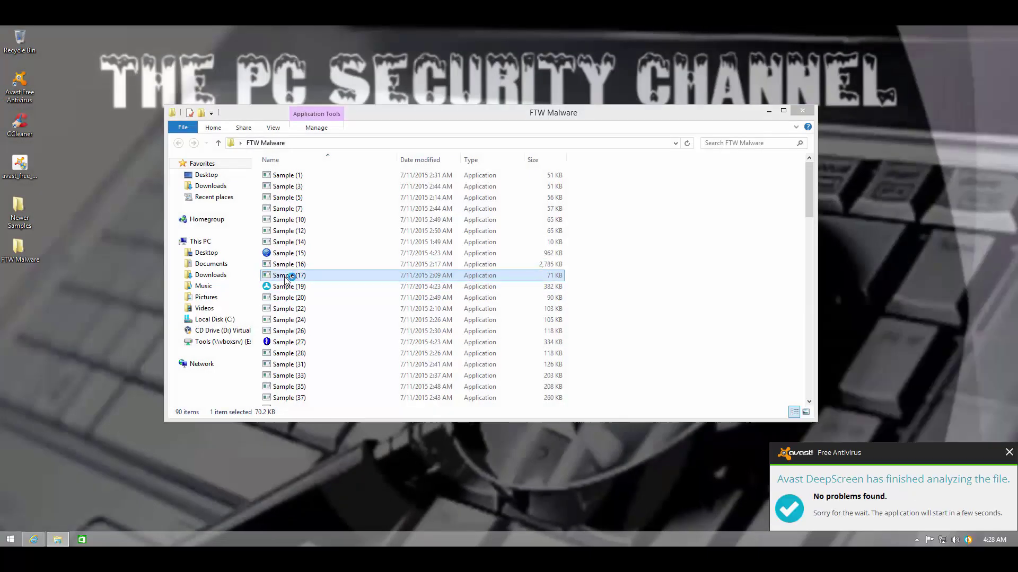
double_click(295, 288)
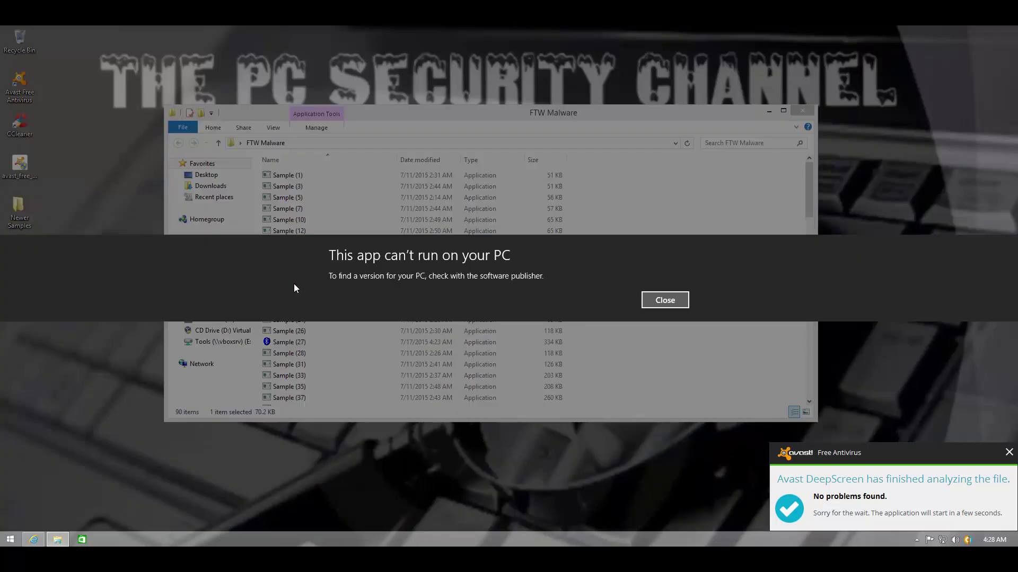
left_click(665, 300)
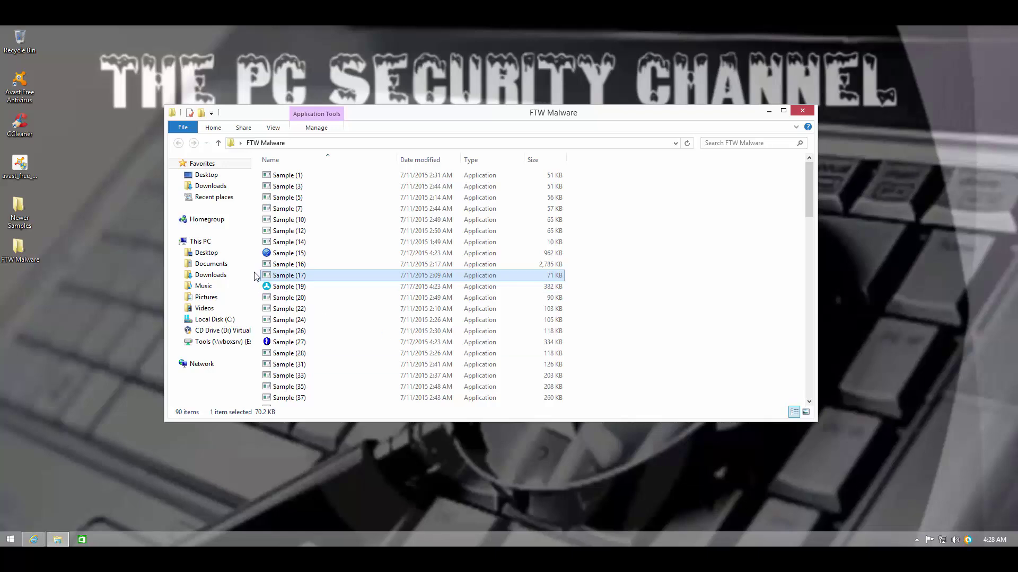
left_click(286, 253)
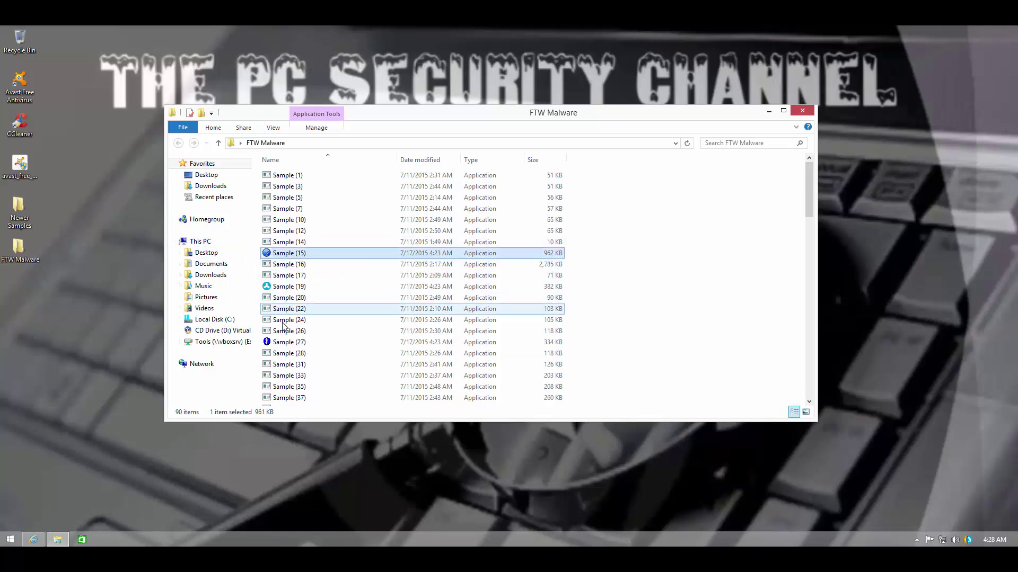
double_click(281, 288)
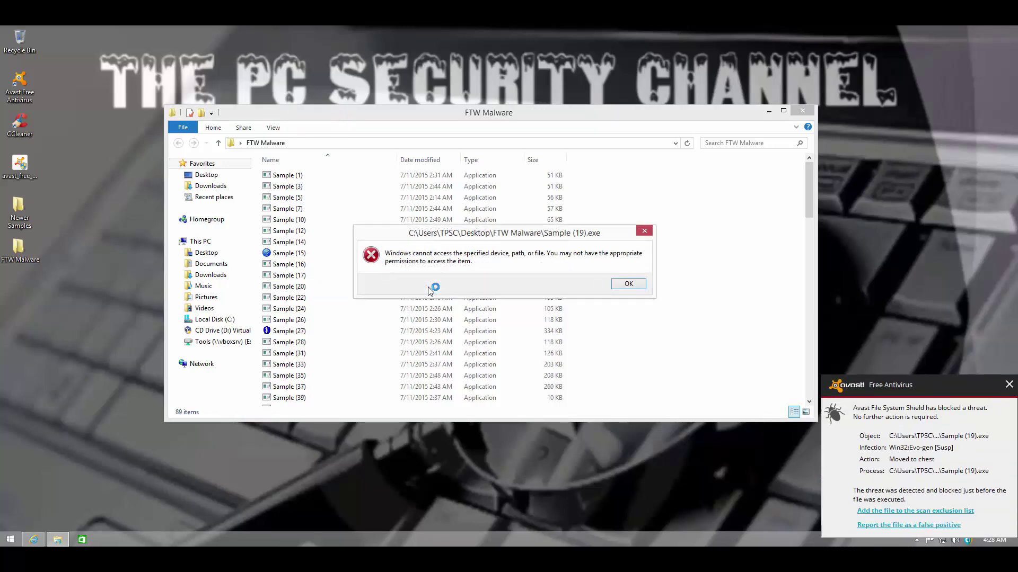
left_click(643, 285)
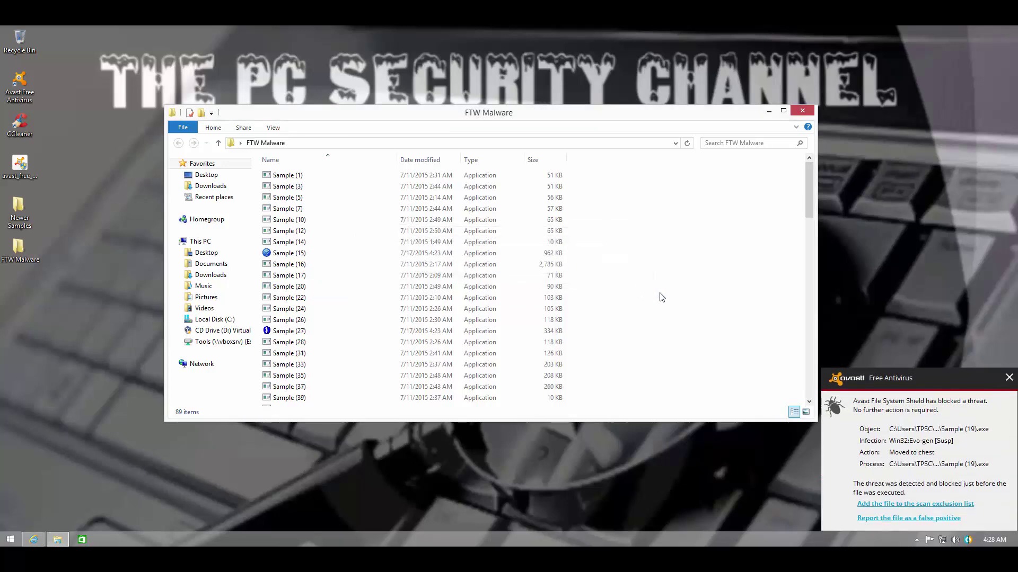
left_click(1007, 379)
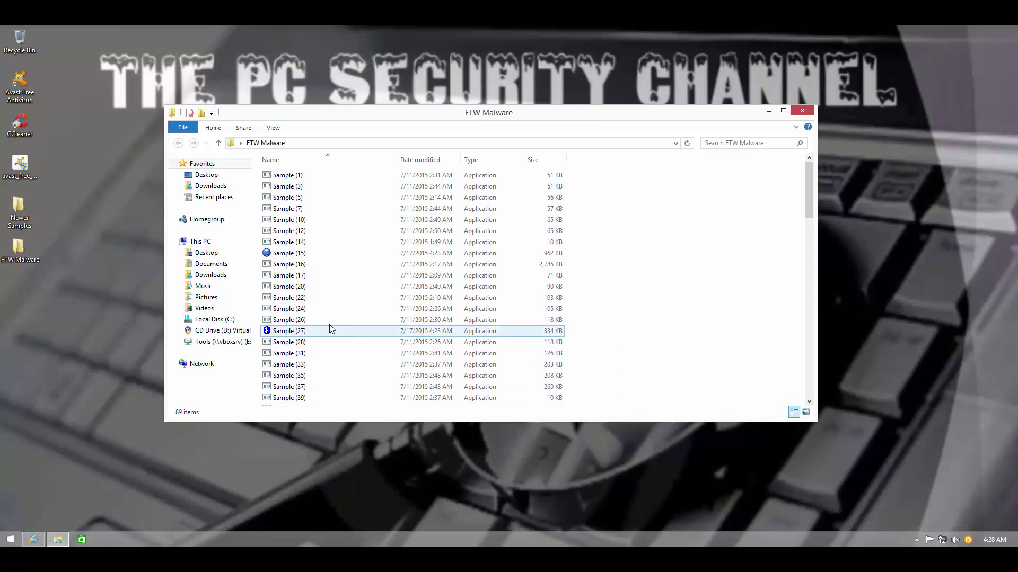
- Launch Sample (27), acknowledging the cannot-find-file error and Avast's block alert
left_click(286, 331)
double_click(287, 331)
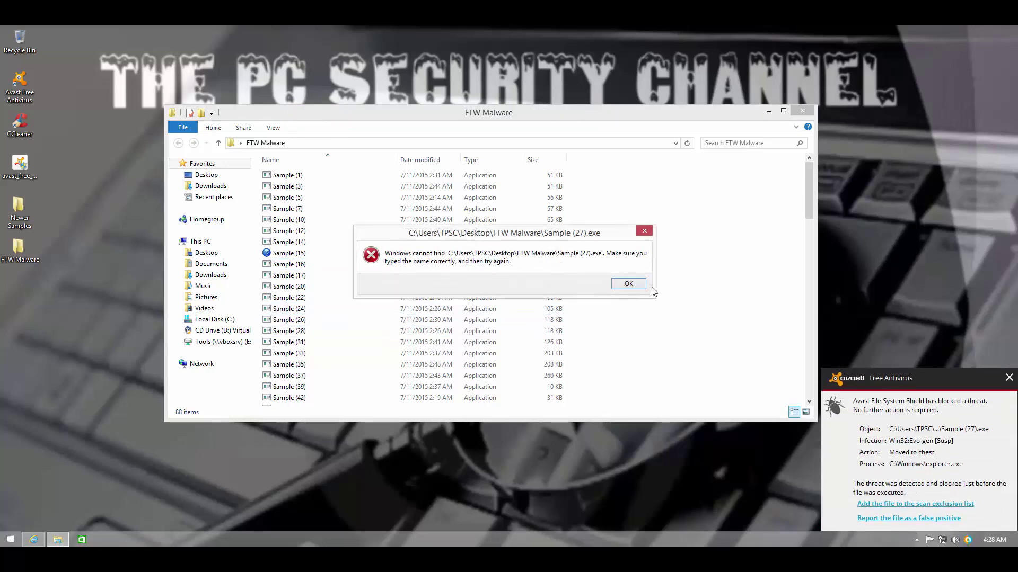
left_click(638, 286)
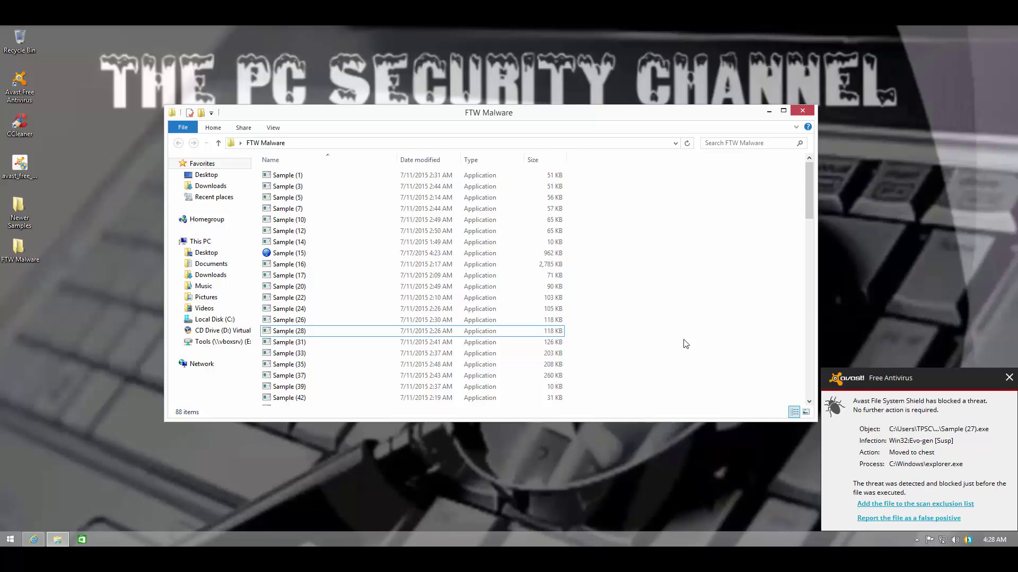
left_click(1008, 378)
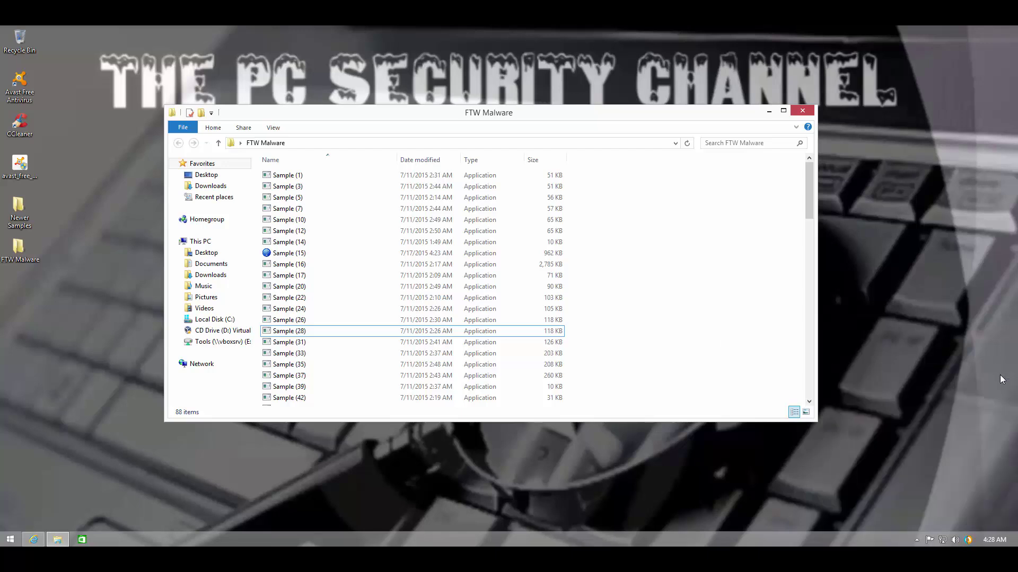
- Launch Sample (48) and Sample (52), dismissing each cannot-find-file error
left_click(385, 229)
scroll(385, 231, "down", 4)
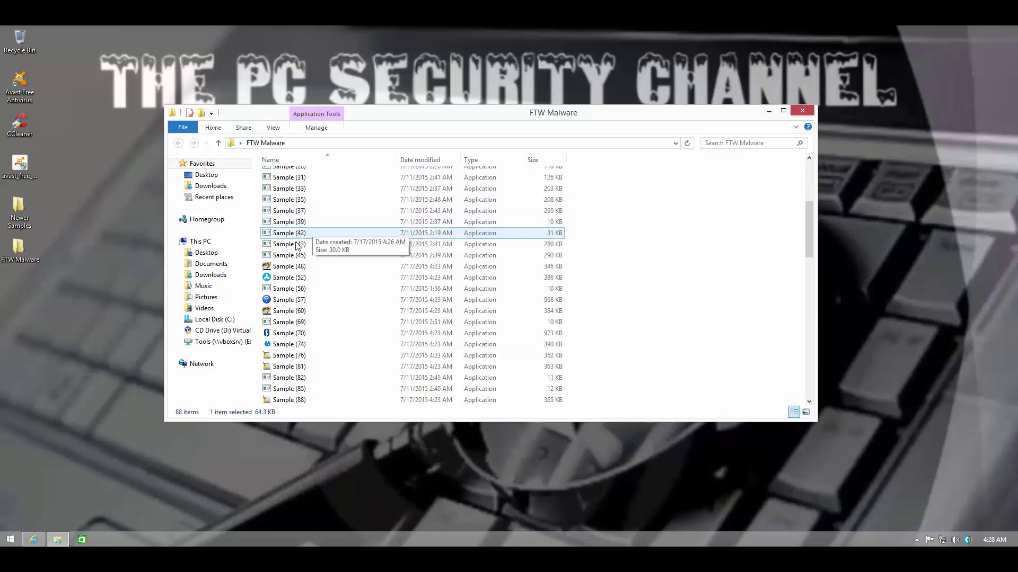
left_click(287, 266)
double_click(288, 267)
left_click(626, 285)
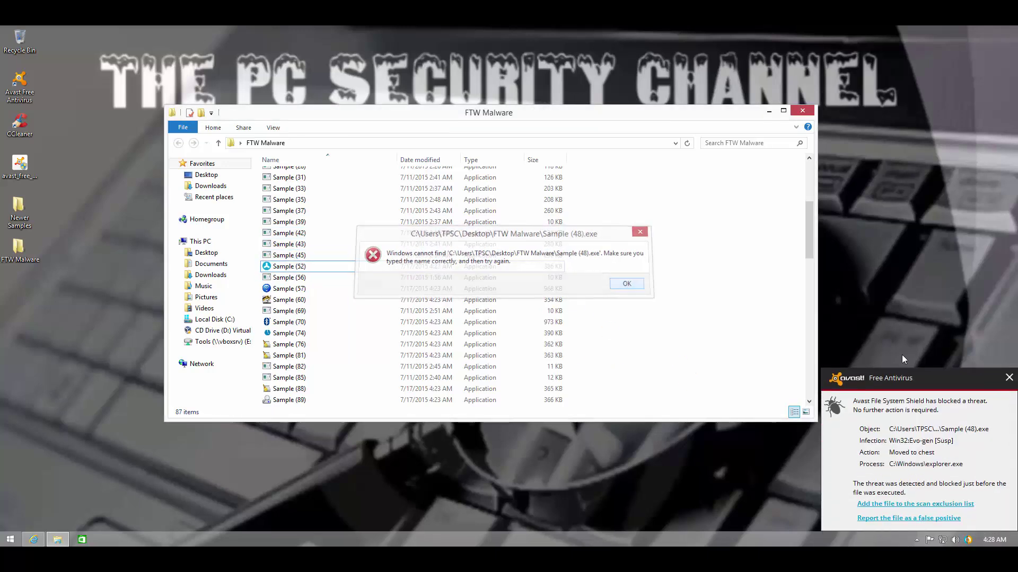
left_click(283, 269)
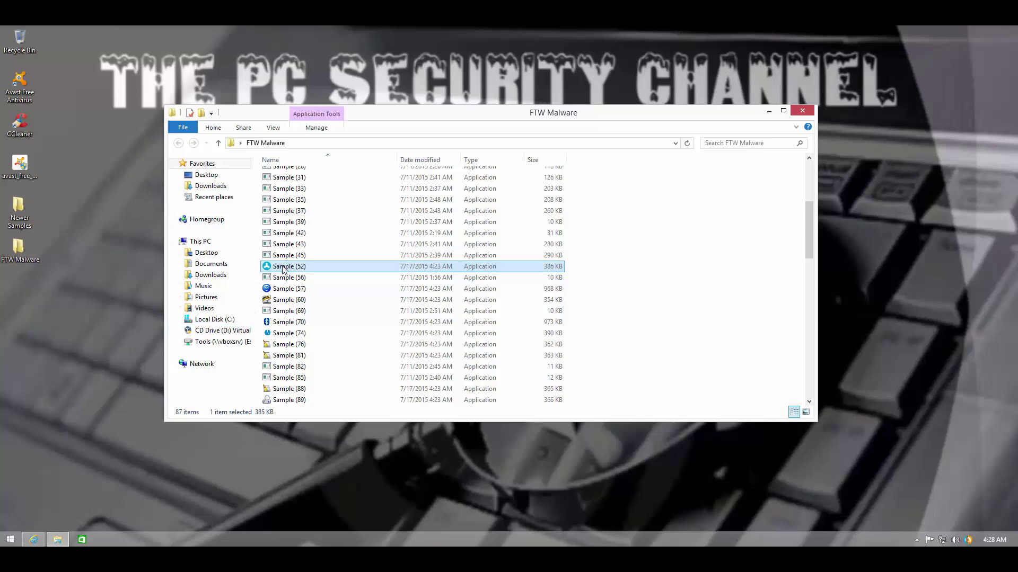
key("Return")
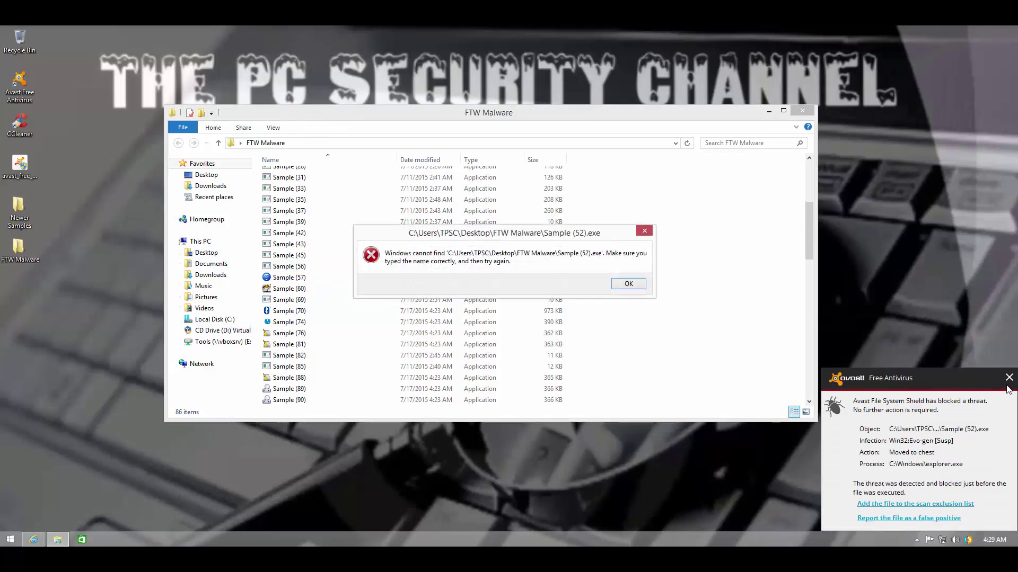
key("Return")
- Run Sample (57), (69) and (70), clearing the access-denied error and Avast alerts for (99) and (60)
left_click(452, 277)
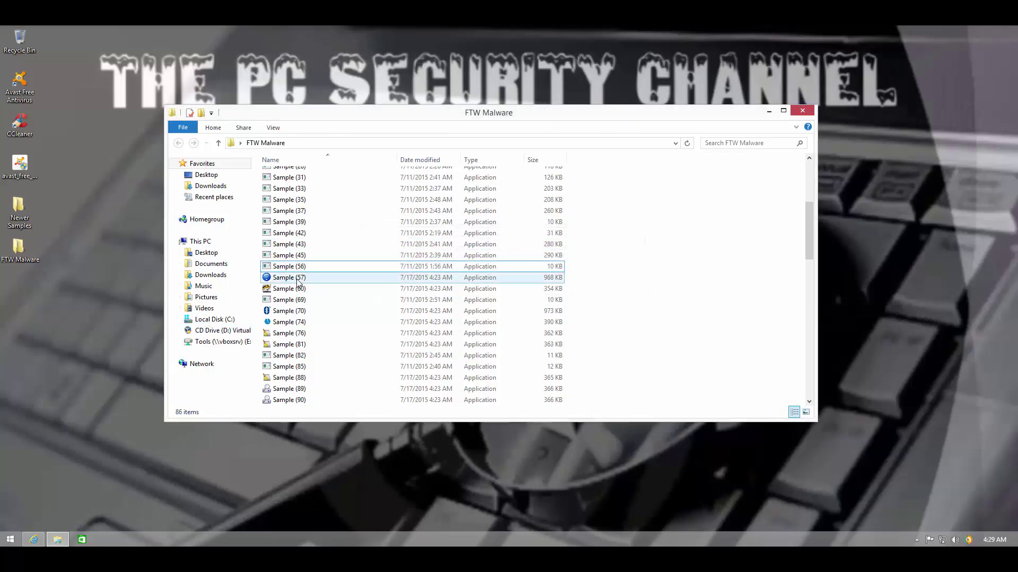
key("Return")
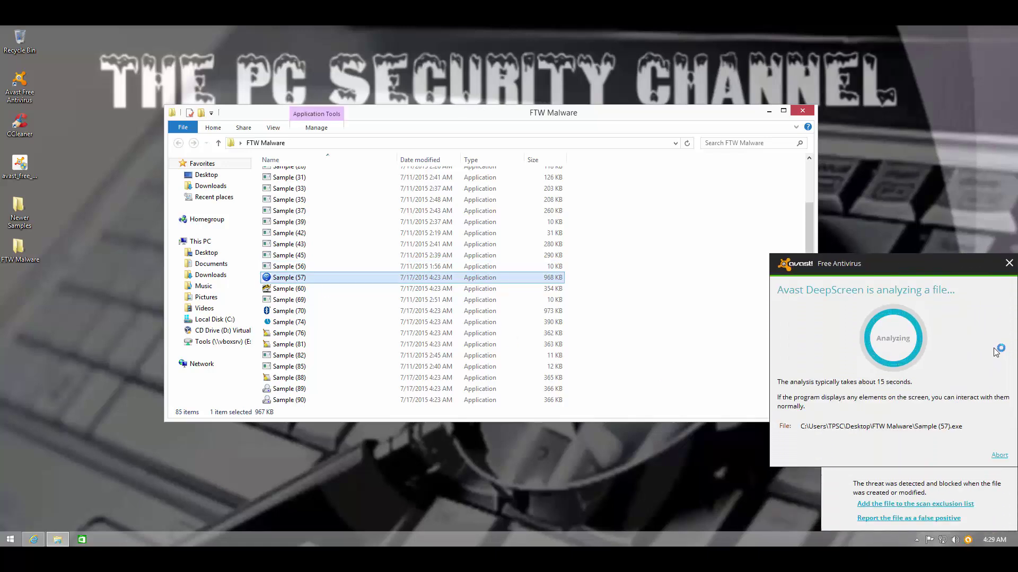
left_click(1007, 377)
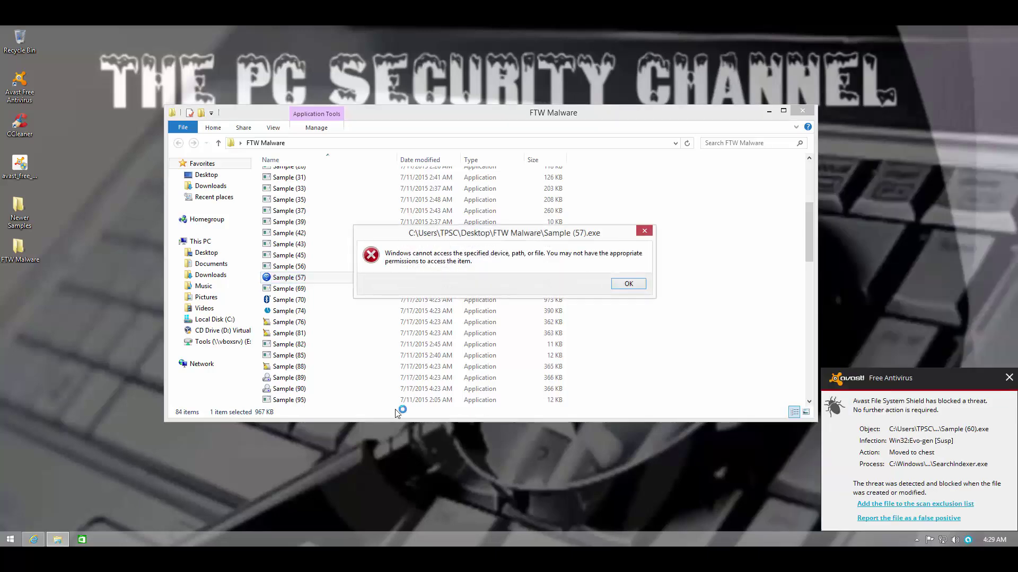
left_click(628, 284)
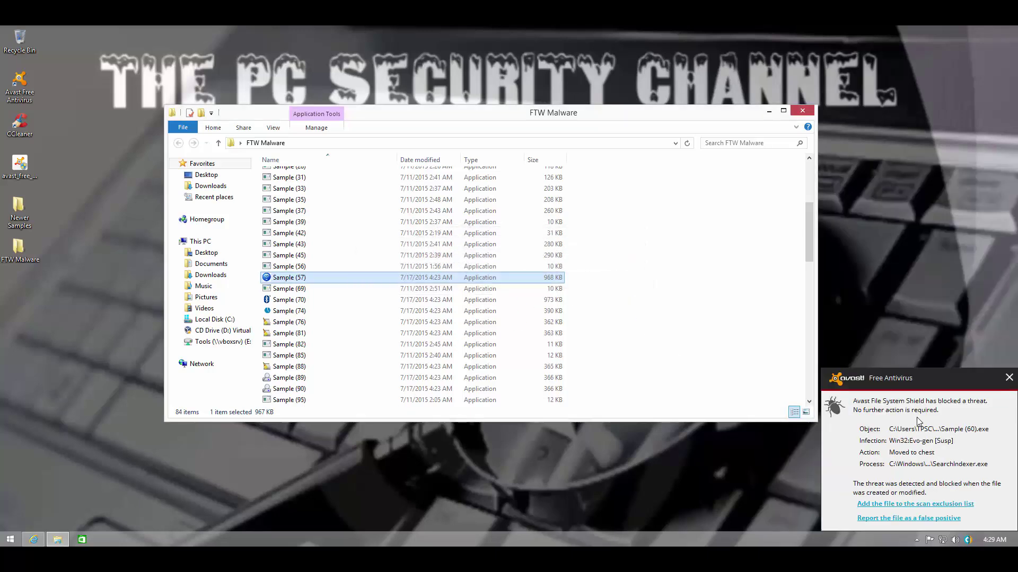
left_click(1008, 378)
double_click(562, 289)
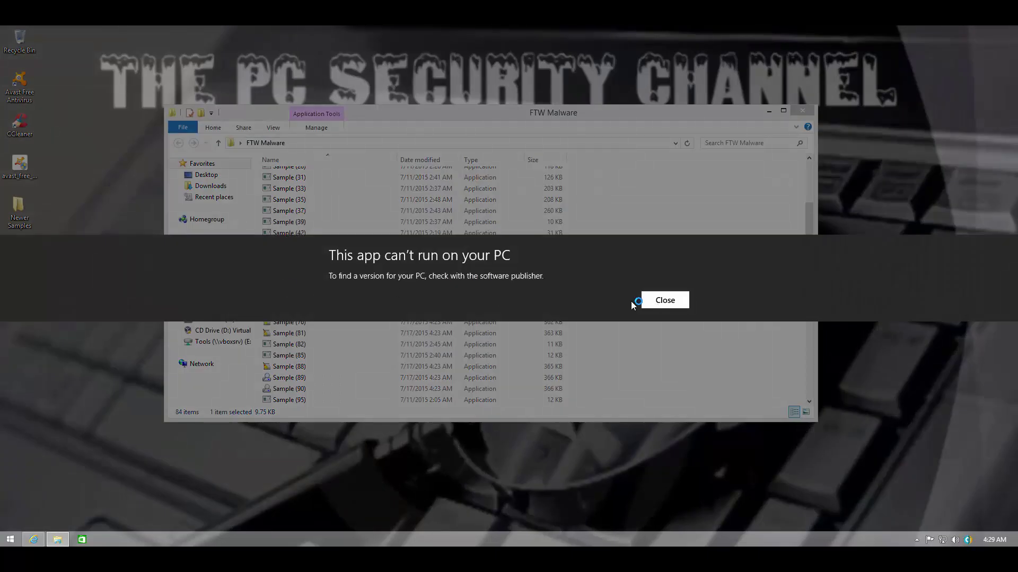
left_click(642, 301)
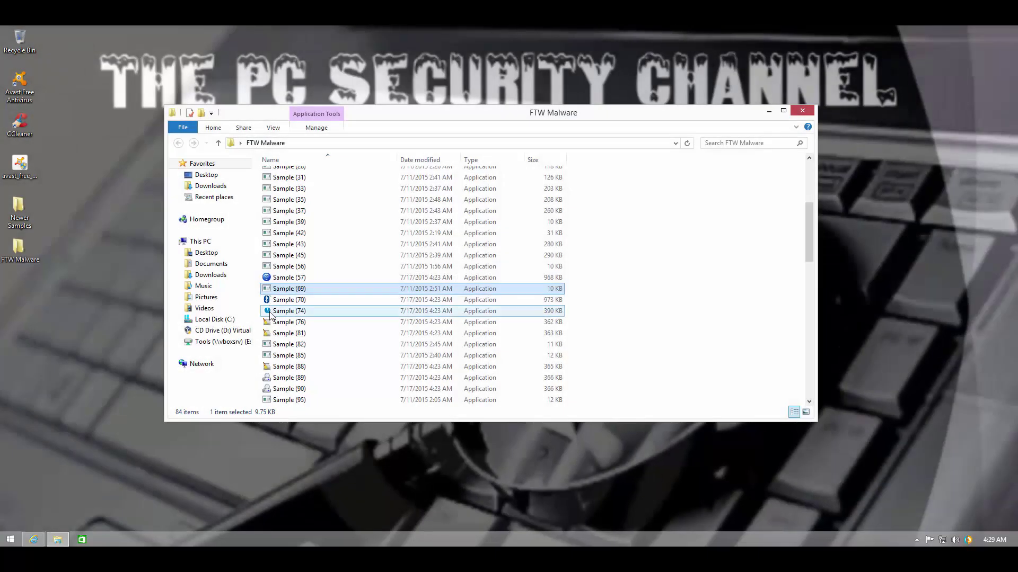
left_click(281, 300)
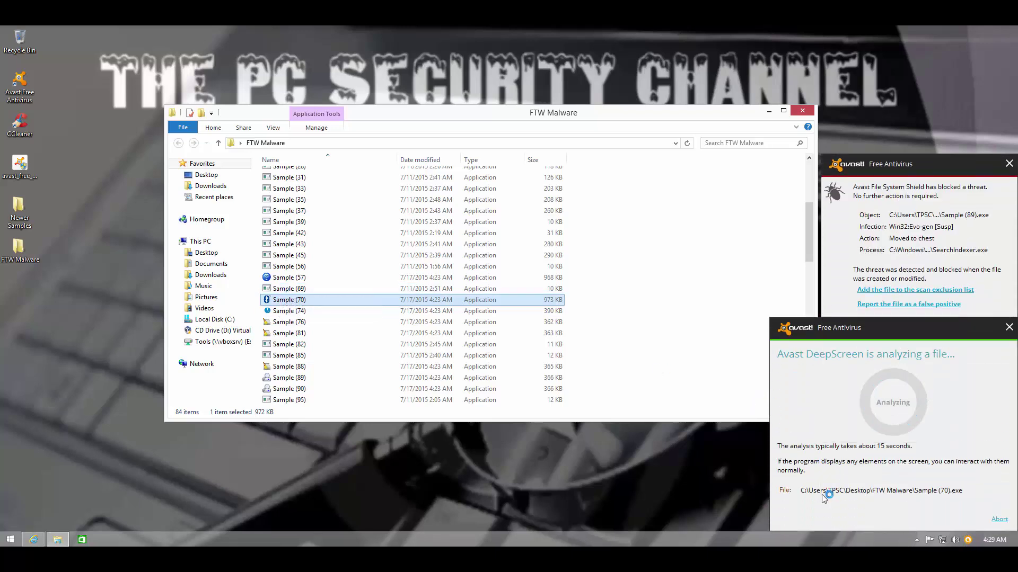
- Run Sample (74) while dismissing Avast alerts for Sample (89), (88) and (76)
left_click(1008, 163)
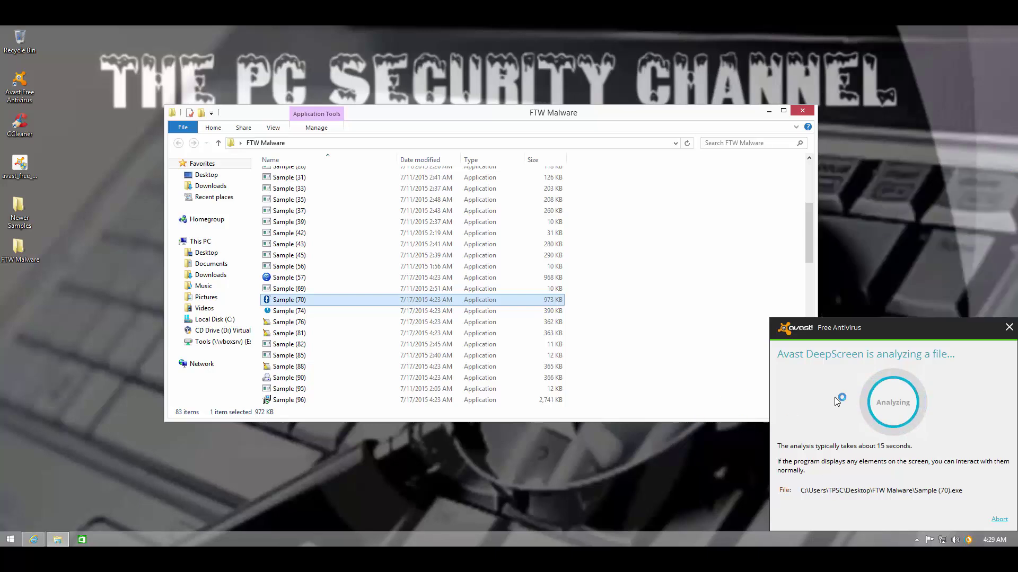
left_click(299, 311)
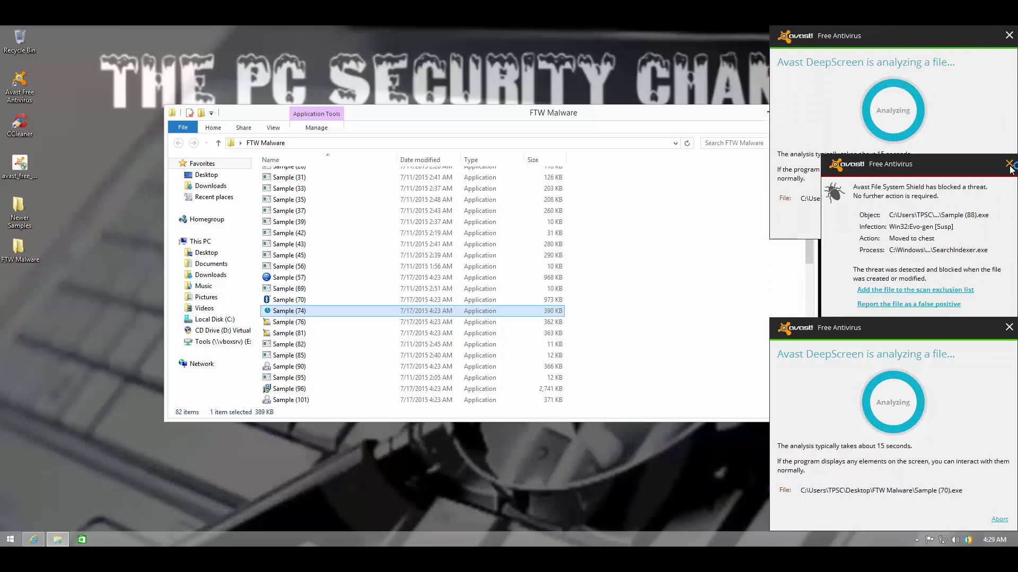
left_click(1008, 164)
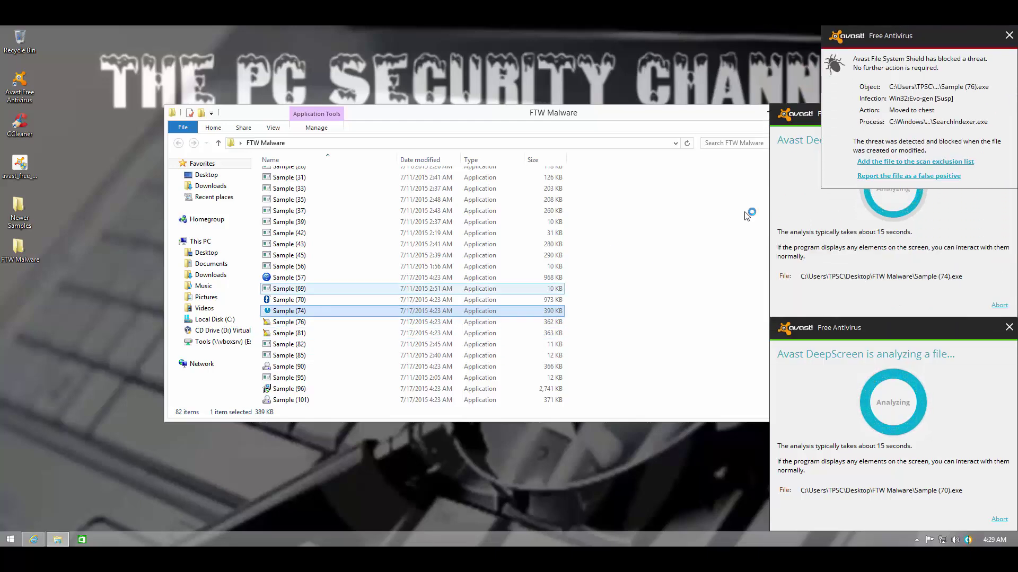
left_click(1009, 35)
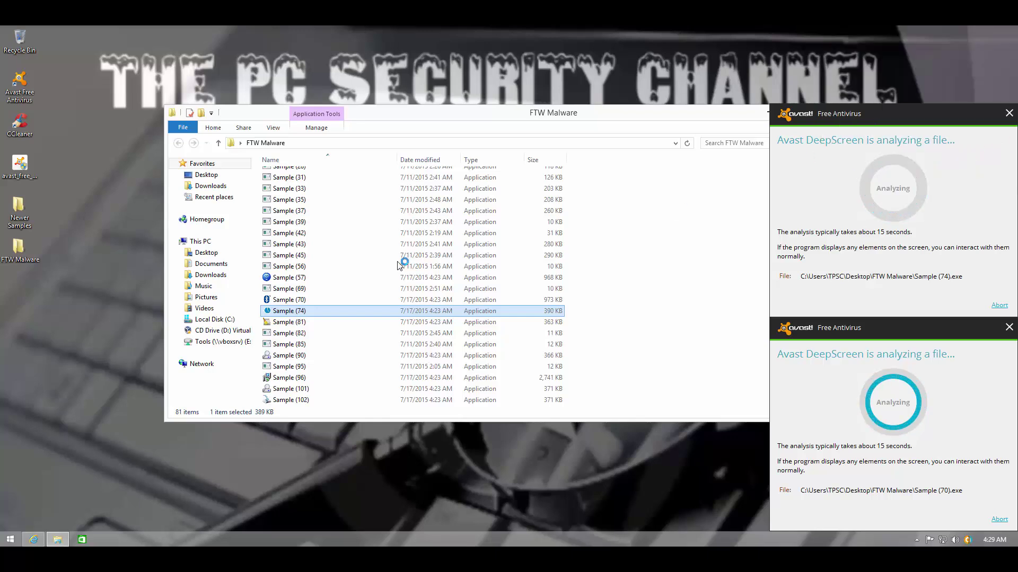
- Run Sample (81) and Sample (96), dismissing their cannot-find and access-denied errors
double_click(306, 323)
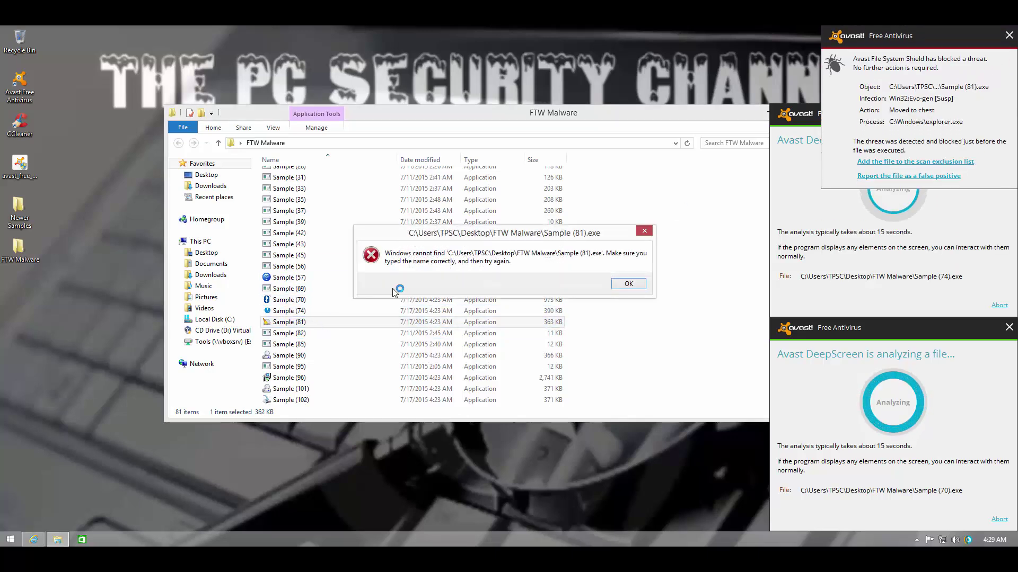
key("Return")
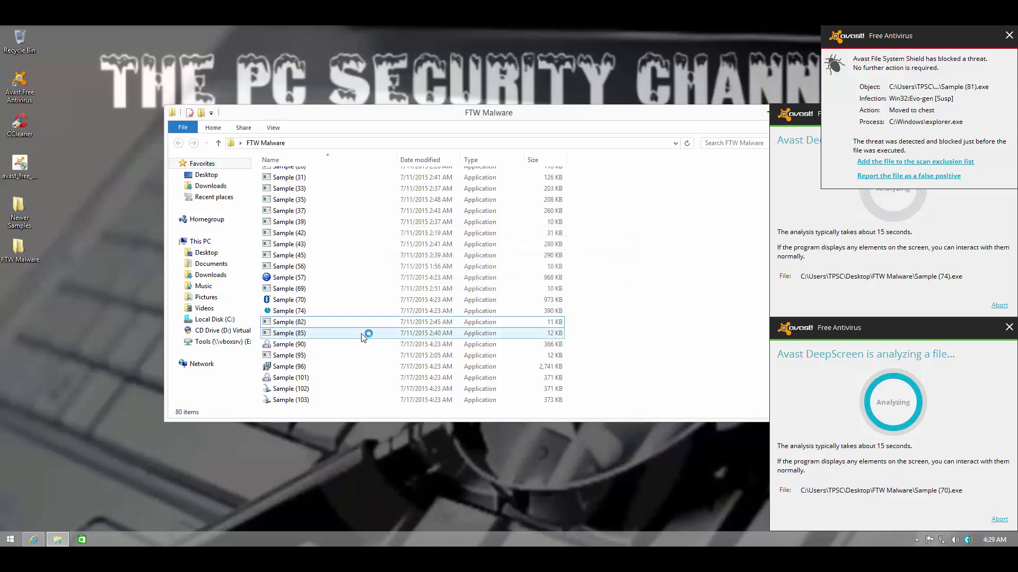
scroll(363, 334, "down", 1)
left_click(286, 333)
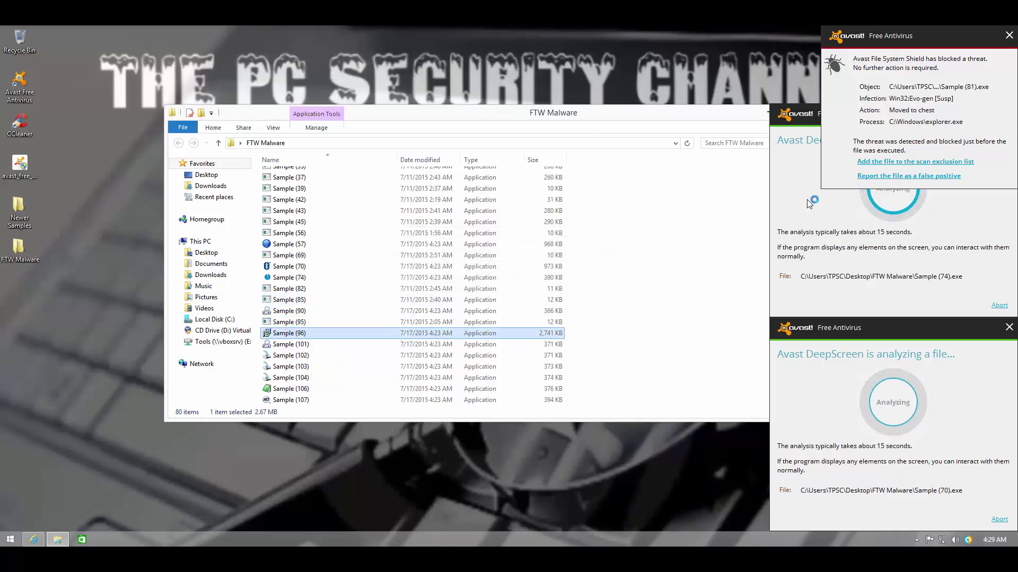
key("Return")
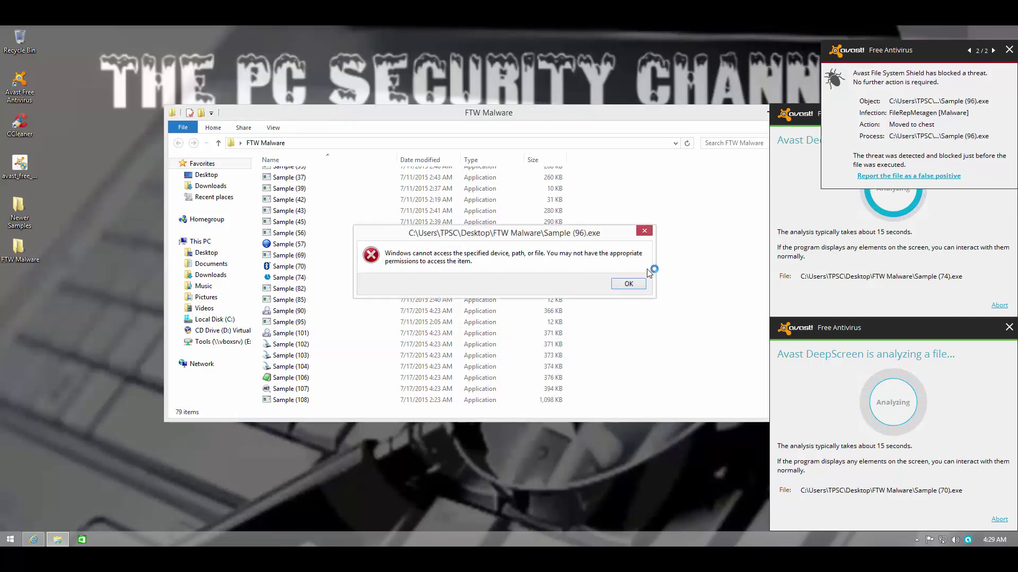
left_click(628, 283)
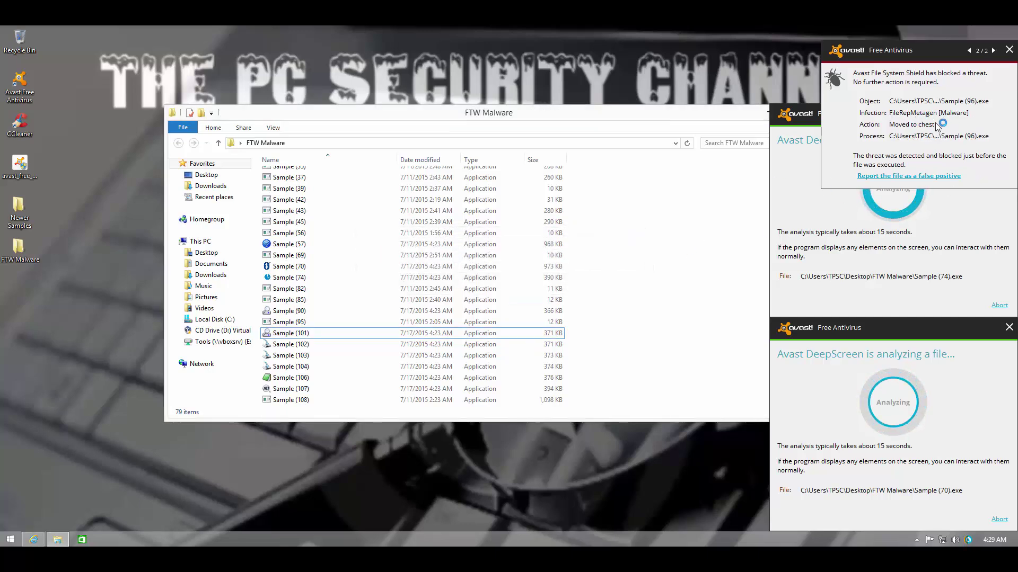
- Dismiss the Sample (96) threat alert and decline Avast's recommended boot-time scan
left_click(1009, 50)
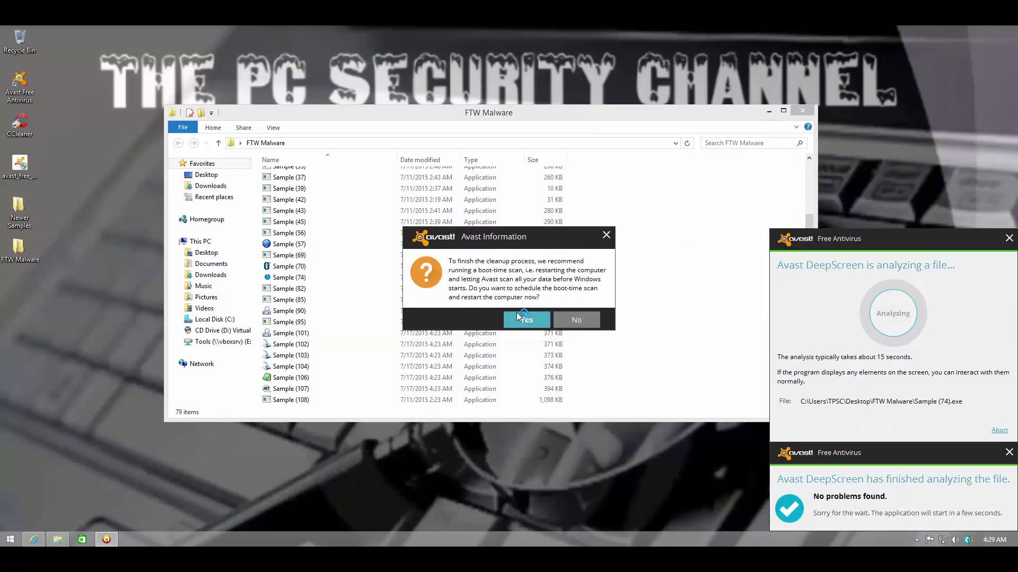
left_click(586, 324)
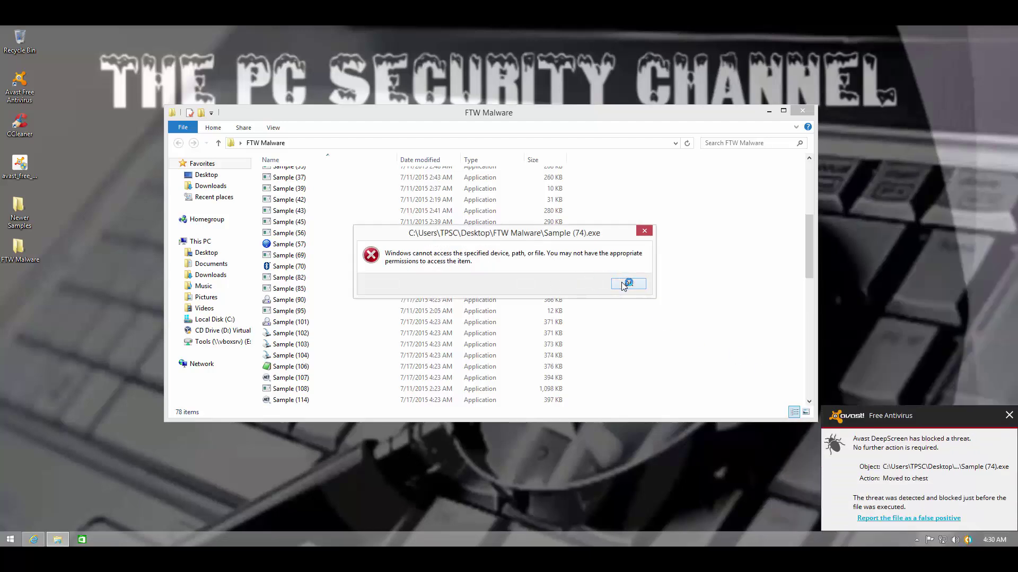
- Clear the Sample (74) alerts, then run Sample (101) and dismiss its error and threat alert
left_click(625, 283)
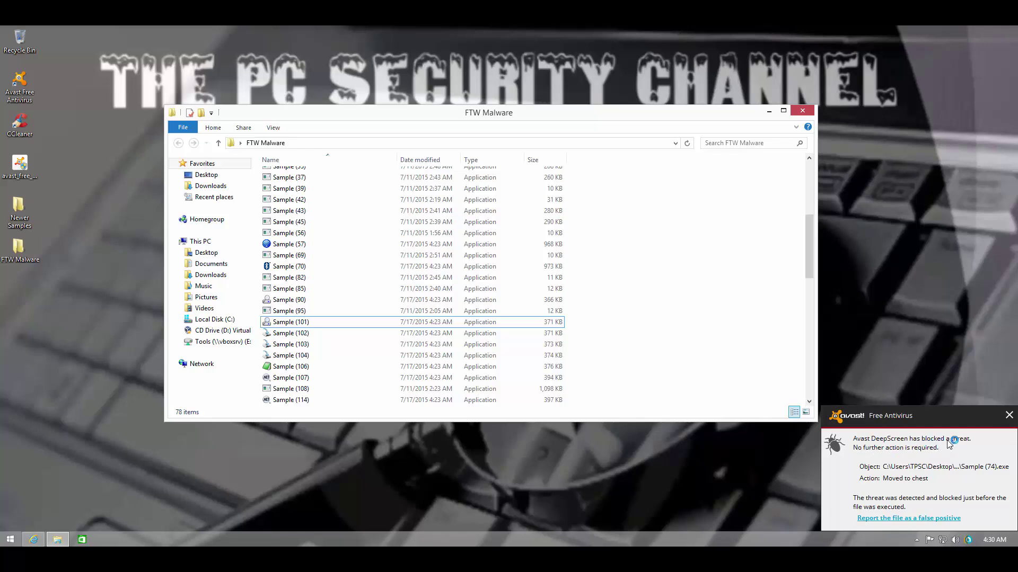
left_click(1008, 417)
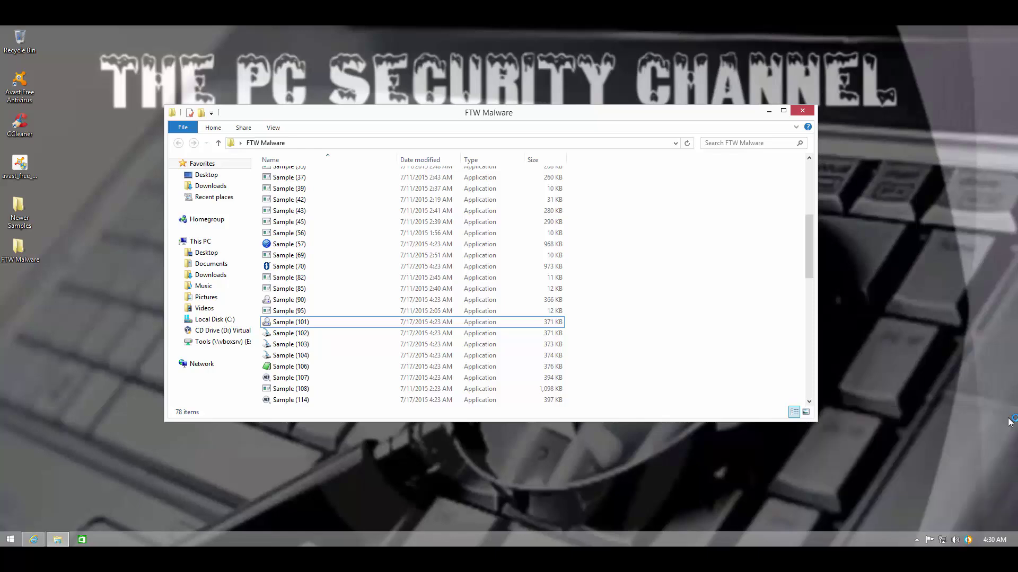
double_click(329, 322)
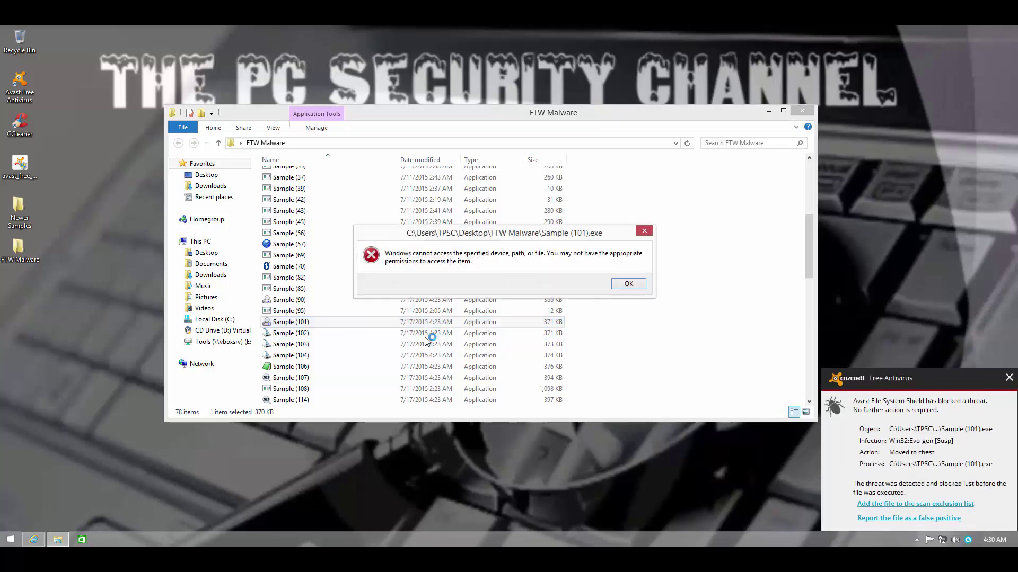
left_click(620, 284)
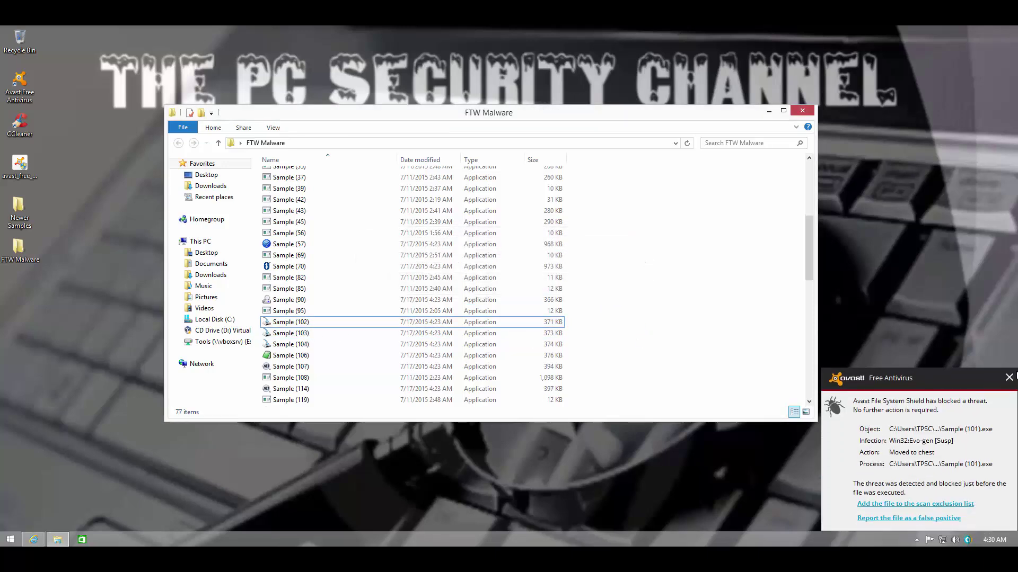
left_click(1010, 378)
- Run Samples (103), (106) and (119), dismissing each access-denied or can't-run message
double_click(304, 333)
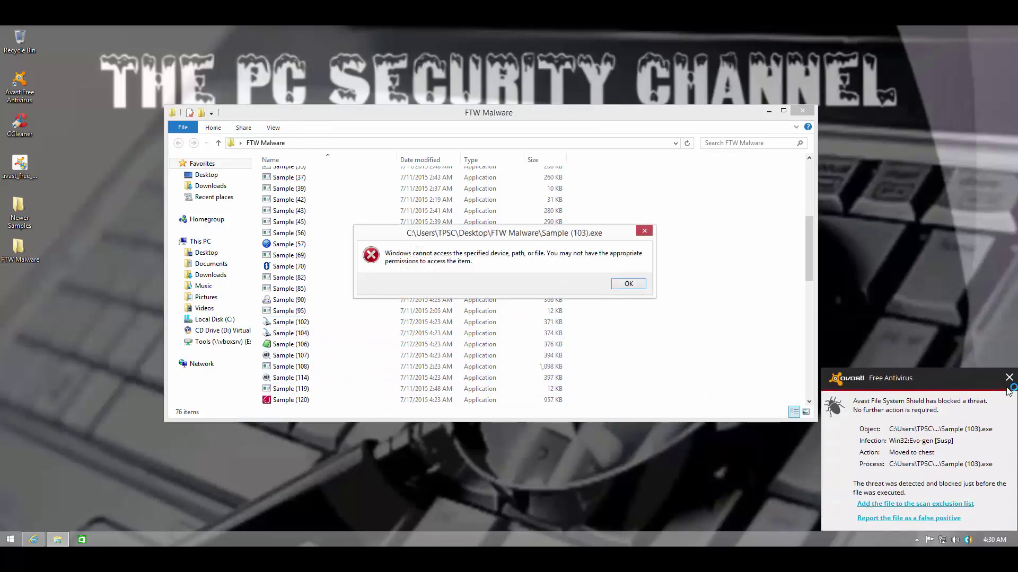
left_click(629, 285)
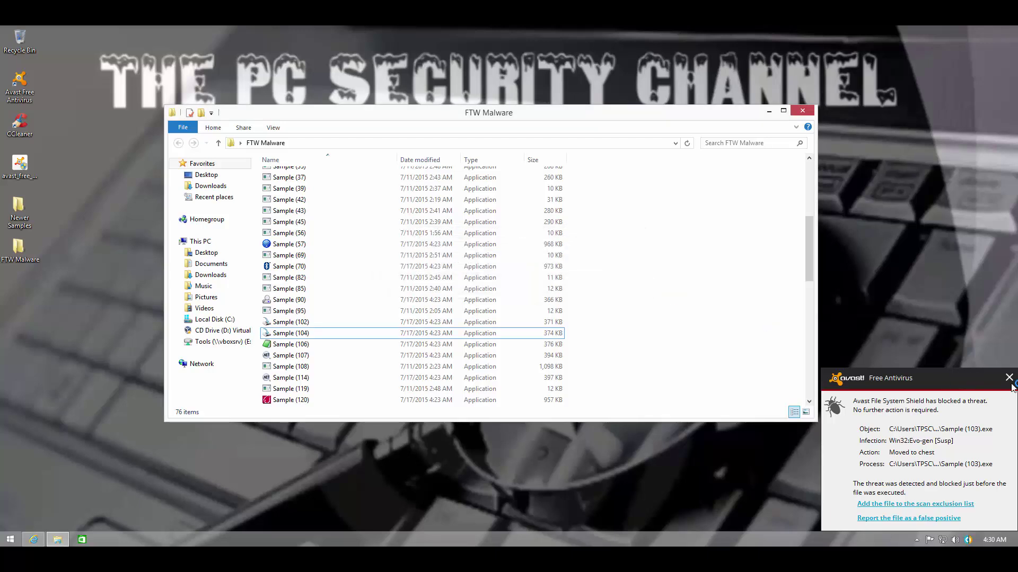
double_click(357, 346)
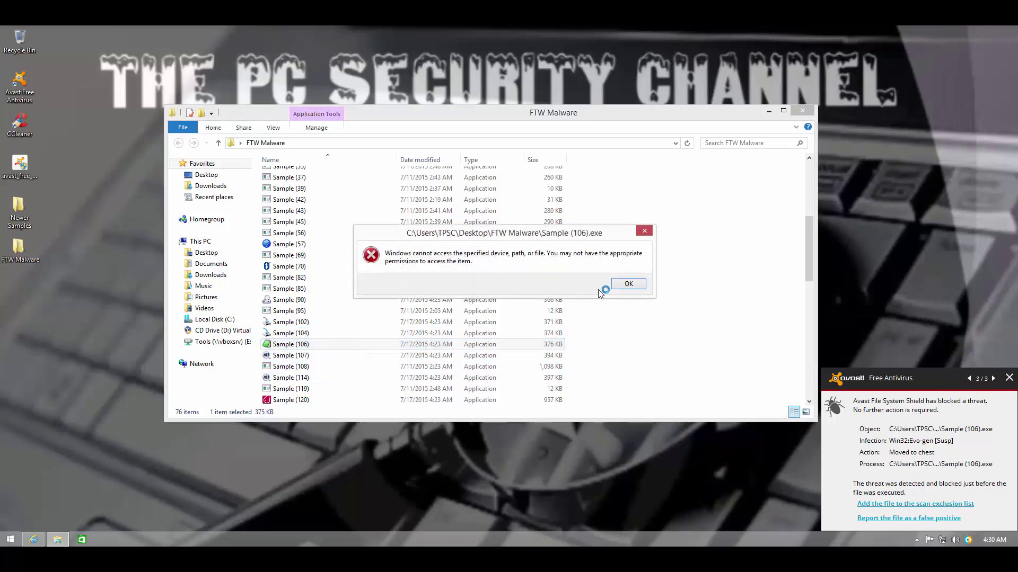
left_click(627, 285)
double_click(343, 364)
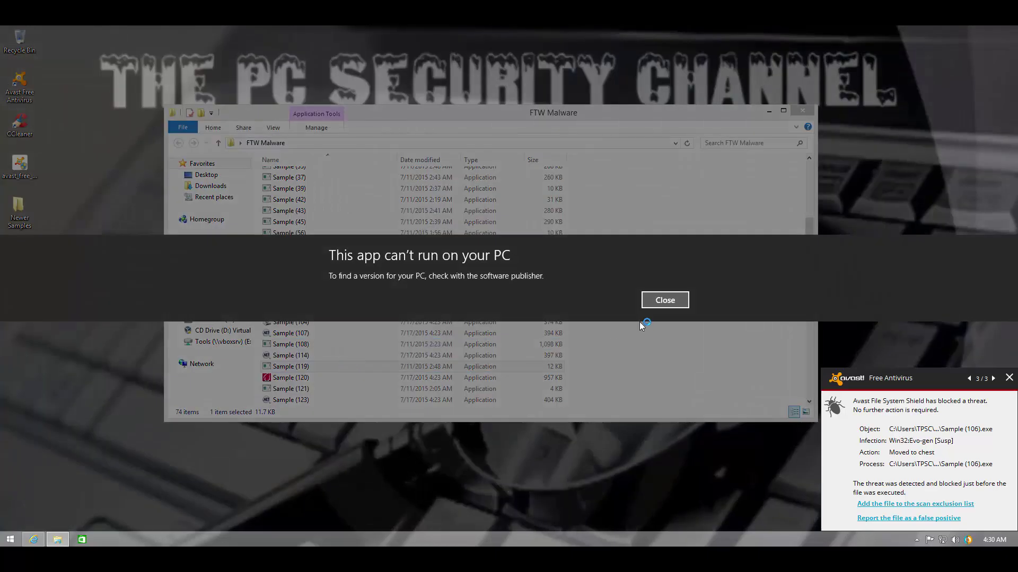
left_click(649, 302)
- Run Sample (120), then bring up Avast's Active Protection shield settings
double_click(307, 377)
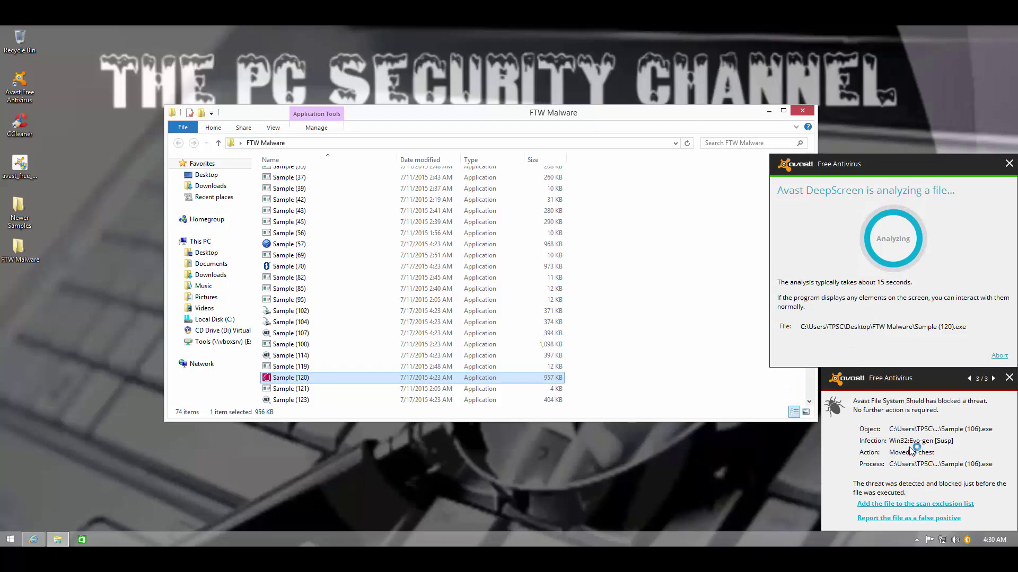
left_click(967, 540)
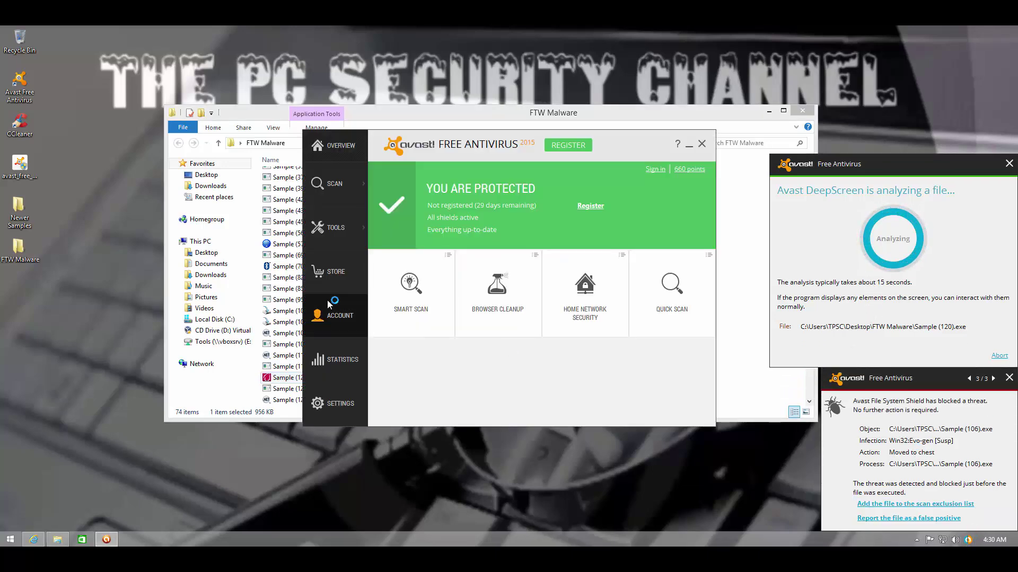
left_click(328, 404)
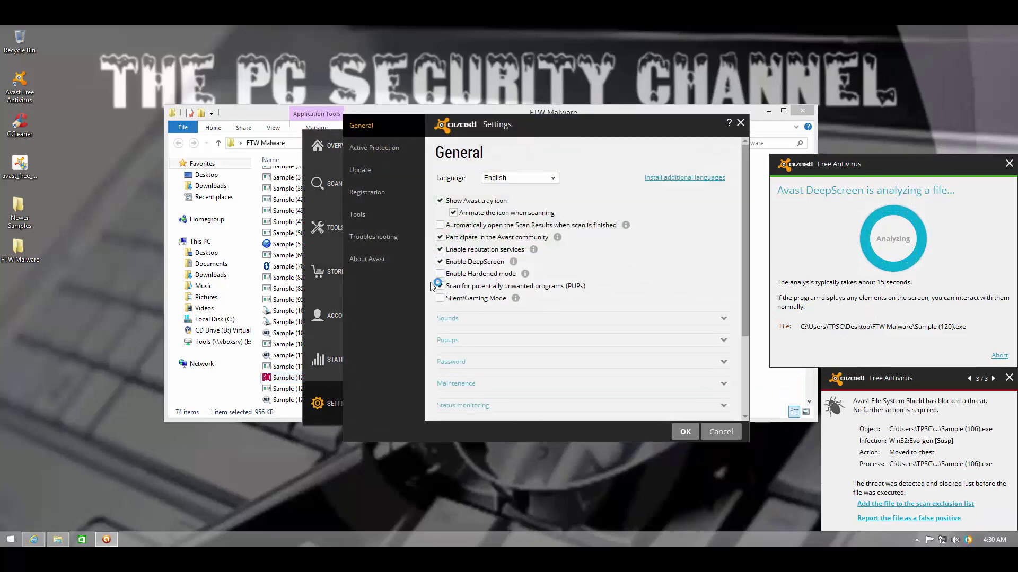
left_click(373, 149)
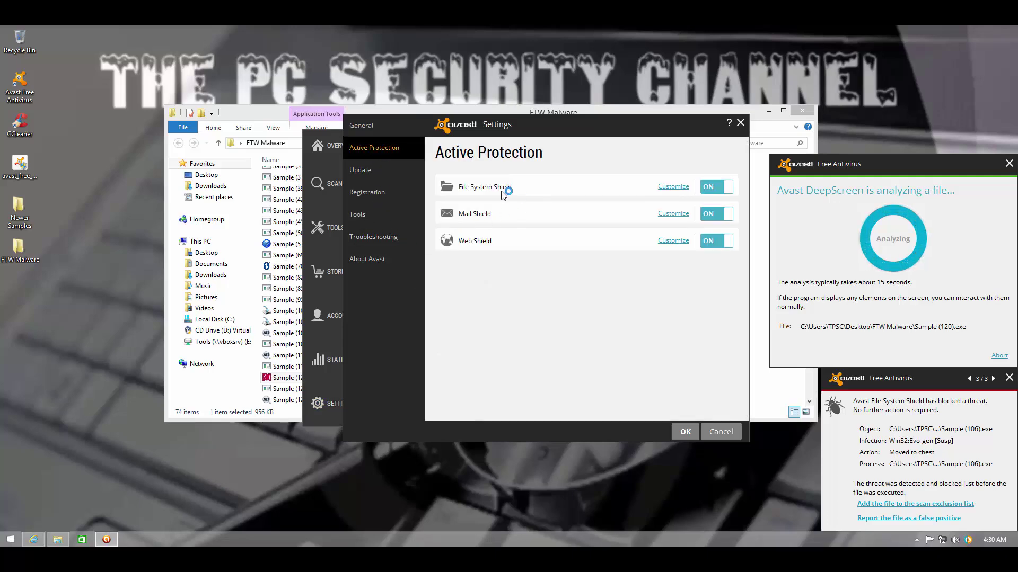
- Review the File System Shield sensitivity options and confirm back to the overview
left_click(673, 186)
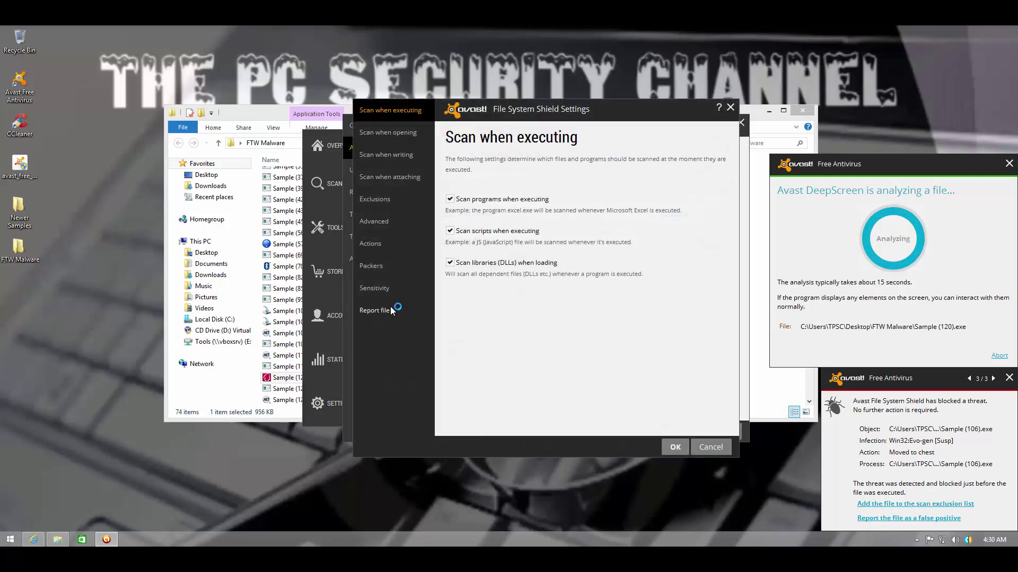
left_click(395, 289)
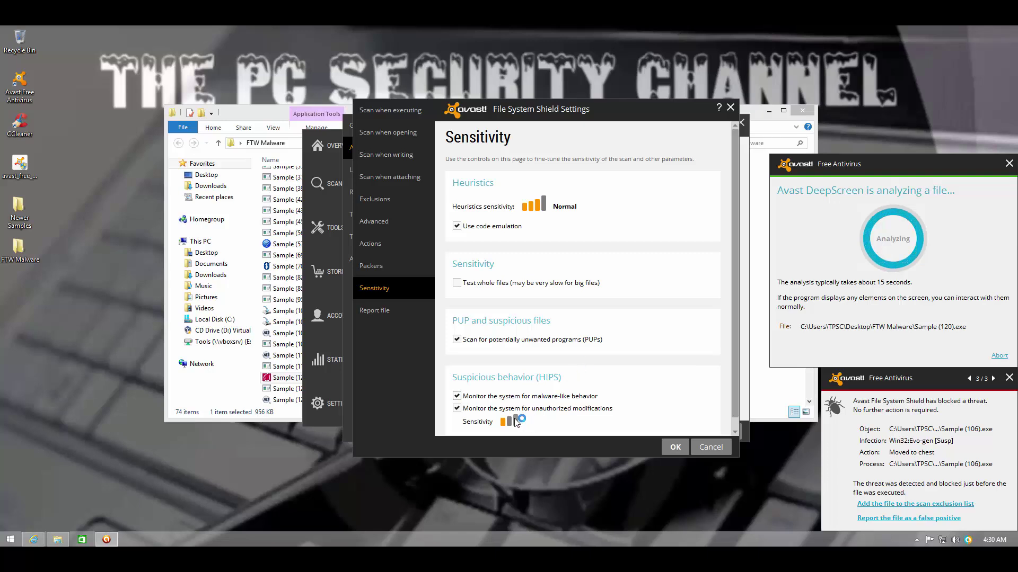
left_click(669, 447)
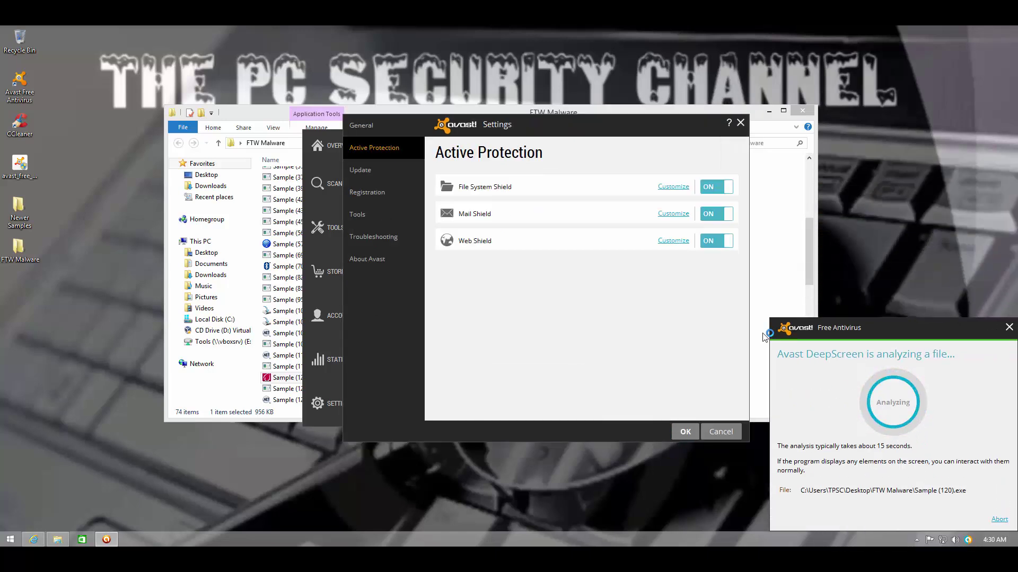
left_click(685, 432)
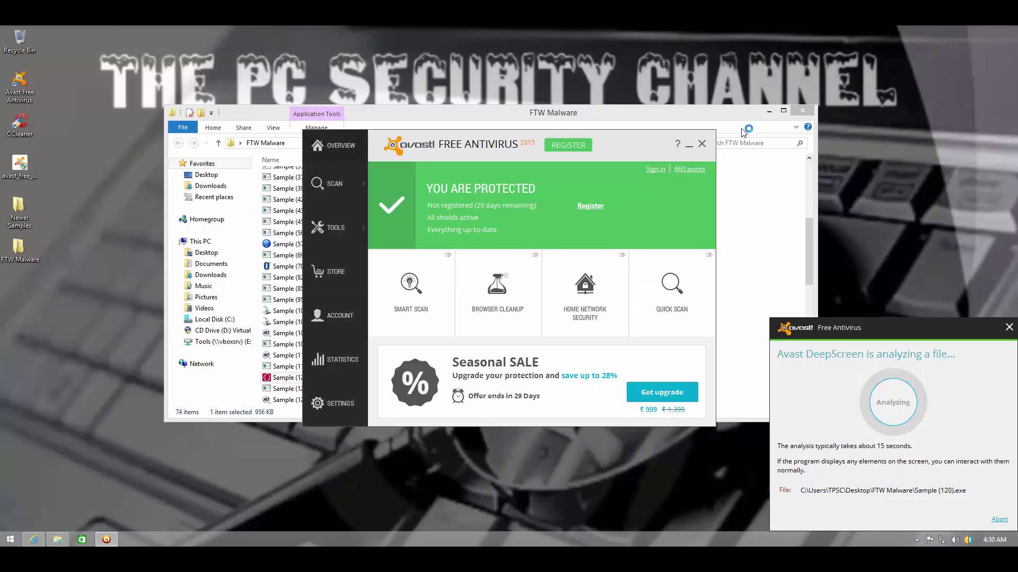
- Close the Avast window and run Sample (121), dismissing its can't-run message
left_click(701, 144)
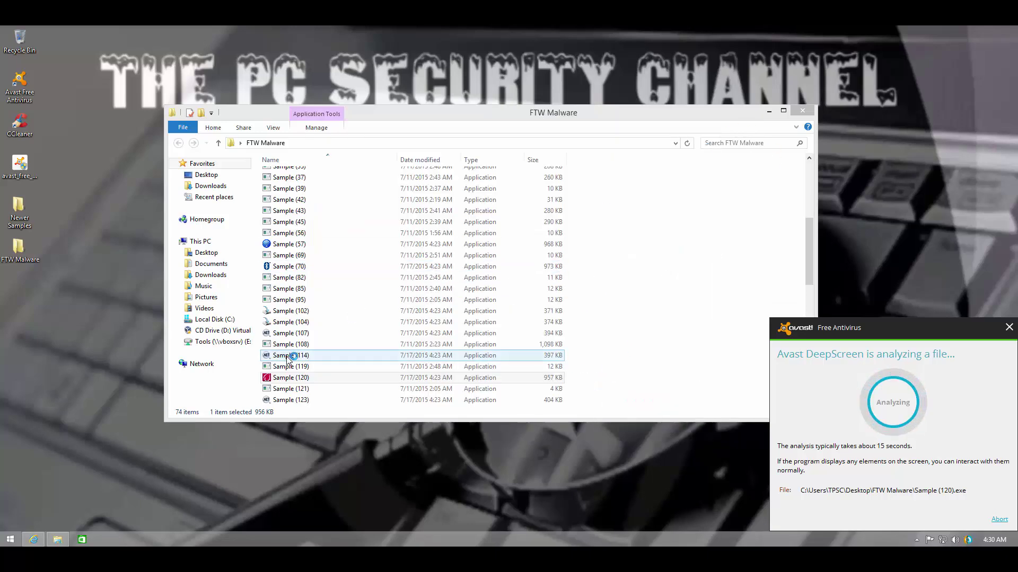
left_click(289, 389)
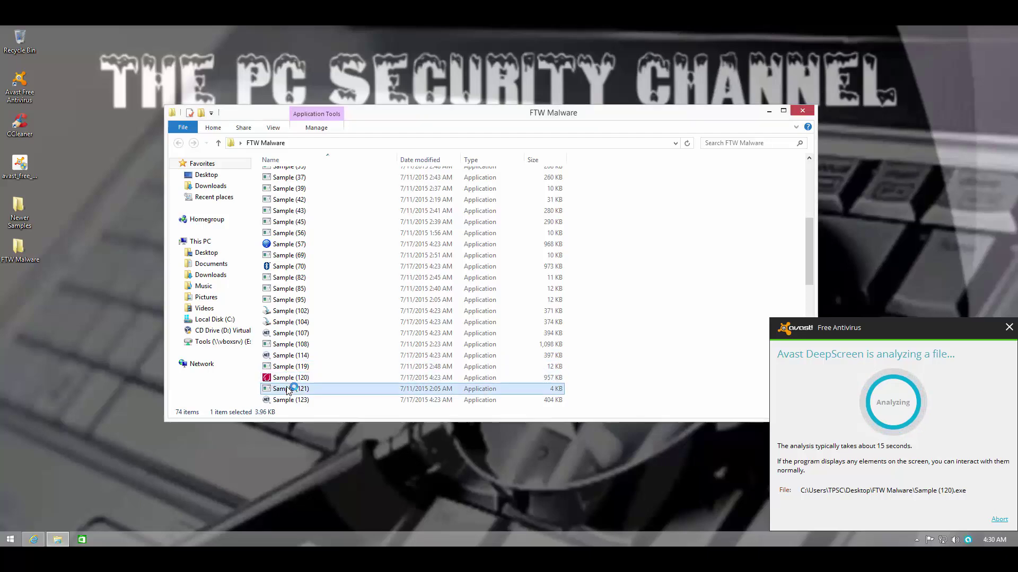
scroll(290, 323, "down", 4)
double_click(289, 256)
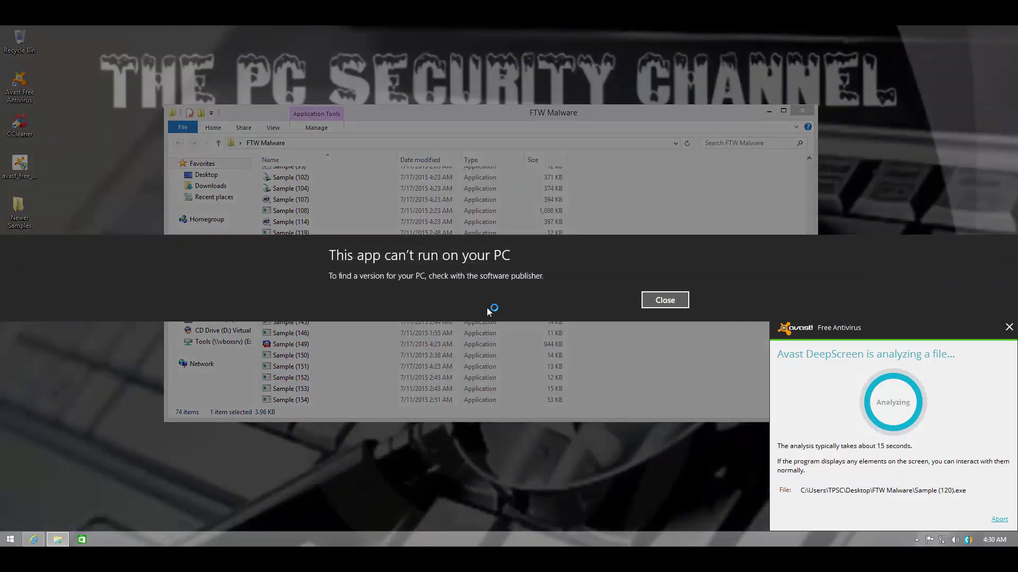
left_click(667, 300)
- Run Sample (123), clearing the can't-run message, access-denied error and Avast's threat notice
left_click(281, 266)
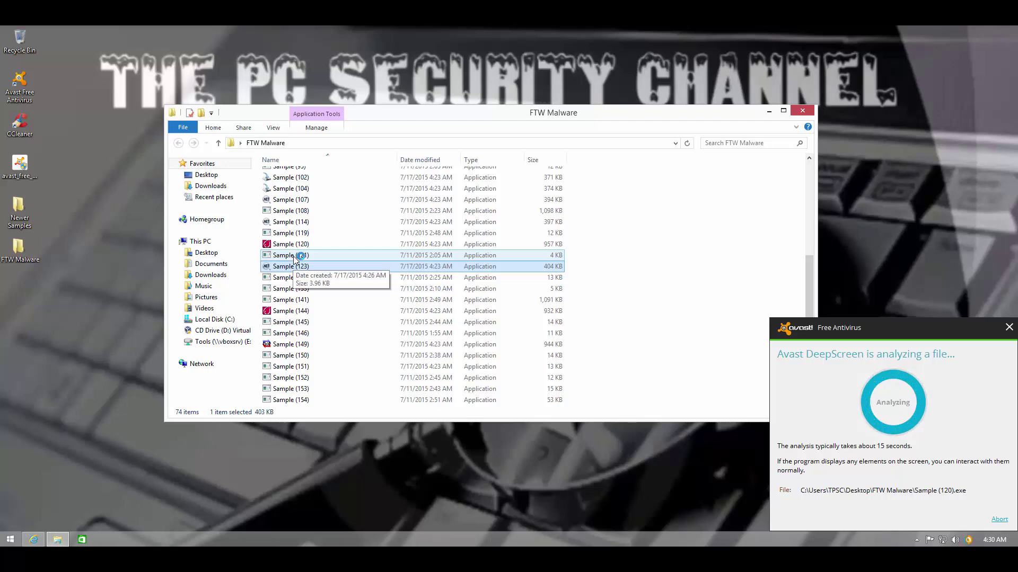
double_click(293, 279)
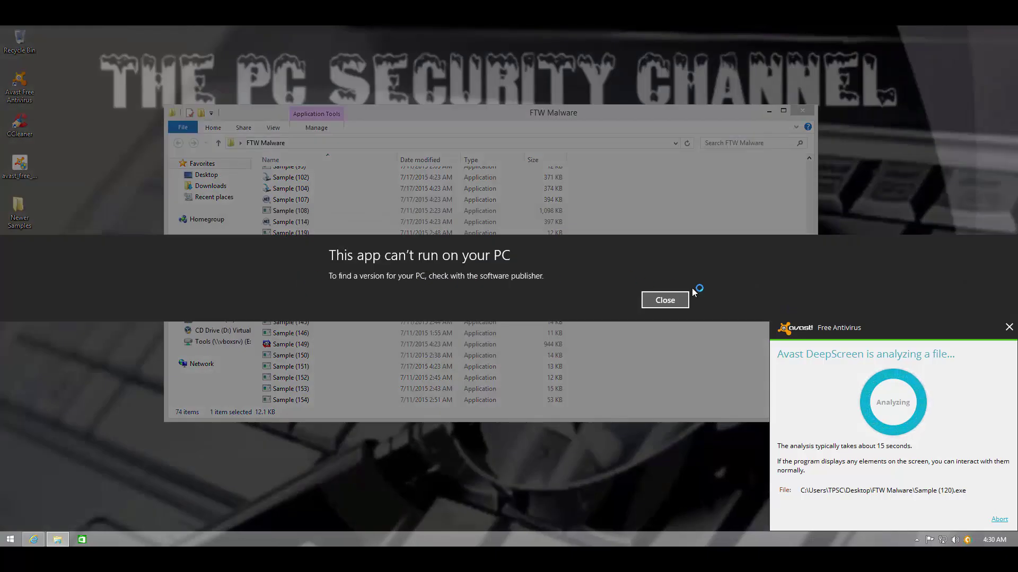
left_click(663, 300)
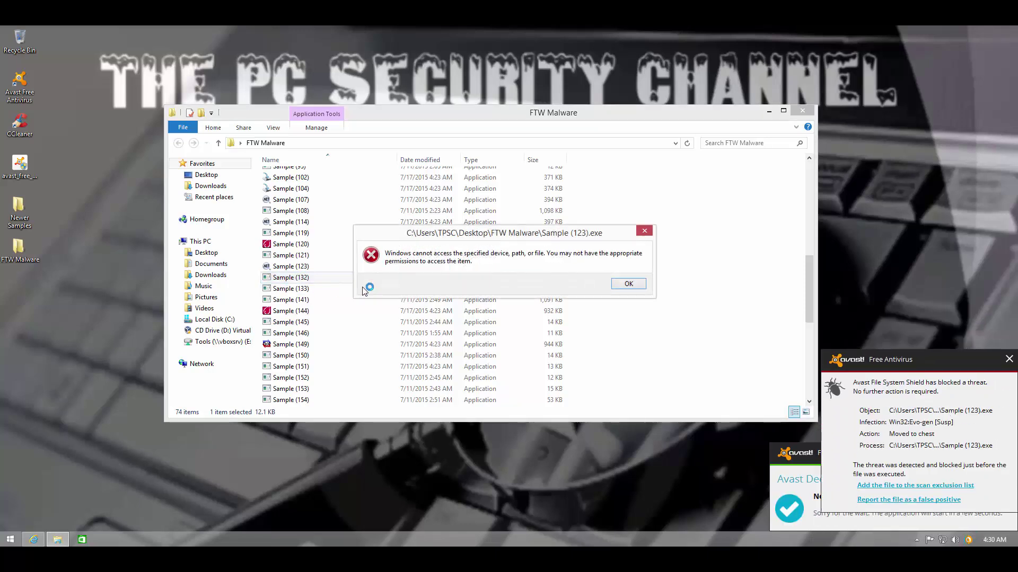
left_click(626, 284)
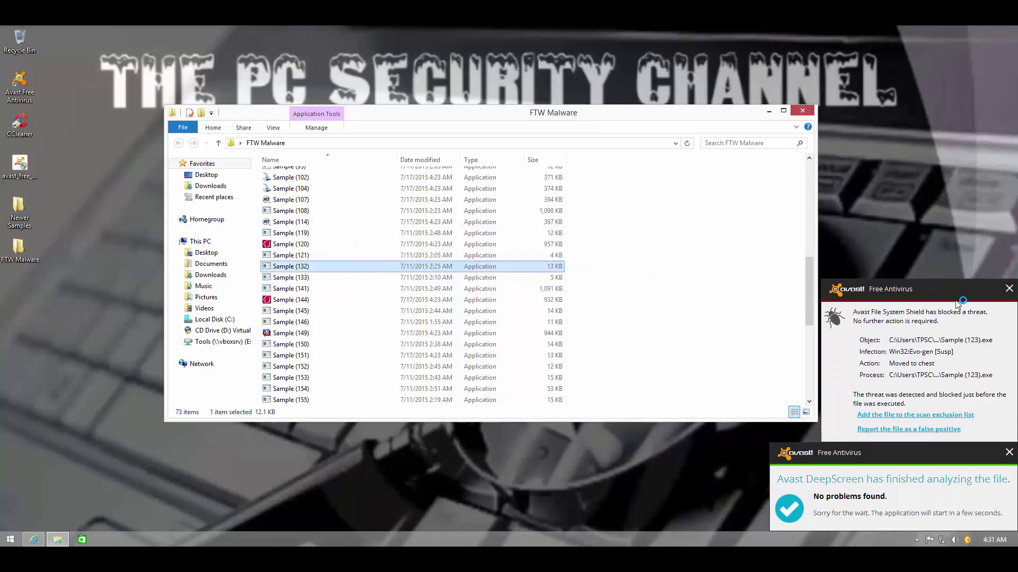
left_click(1007, 290)
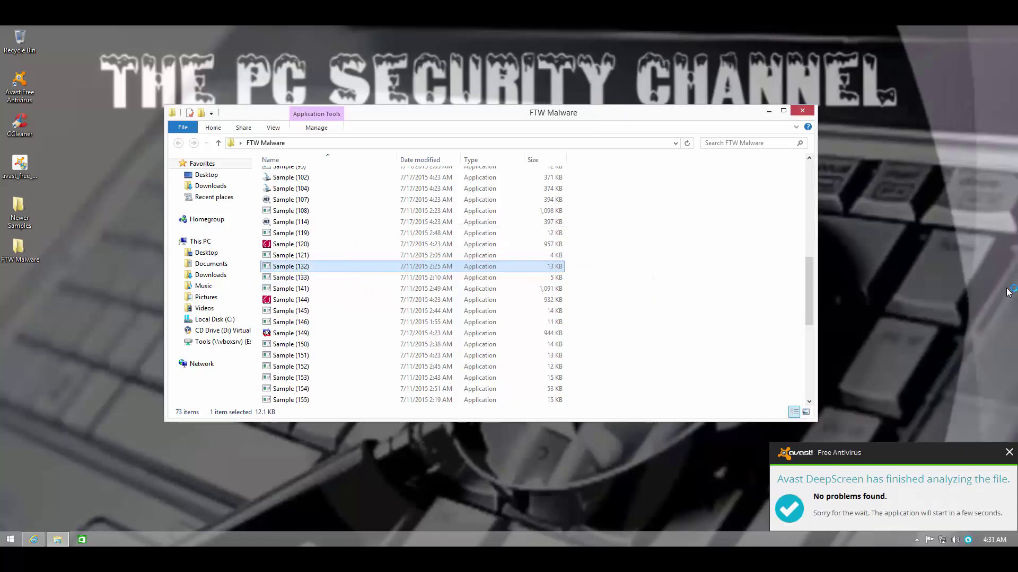
- Try Samples (133), (141) and (144), dismissing the can't-run messages
left_click(275, 279)
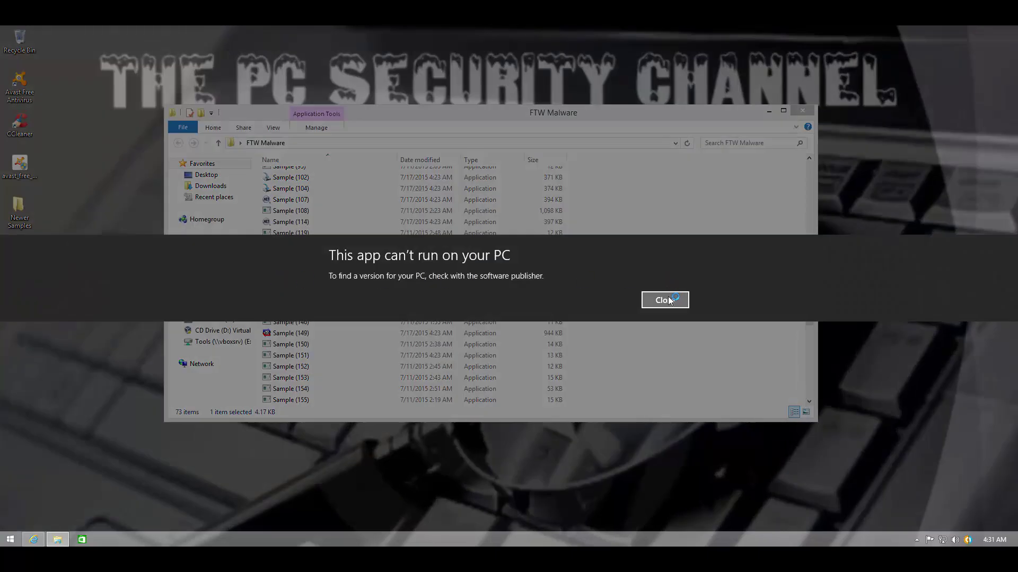
left_click(665, 300)
double_click(313, 287)
left_click(665, 300)
double_click(282, 300)
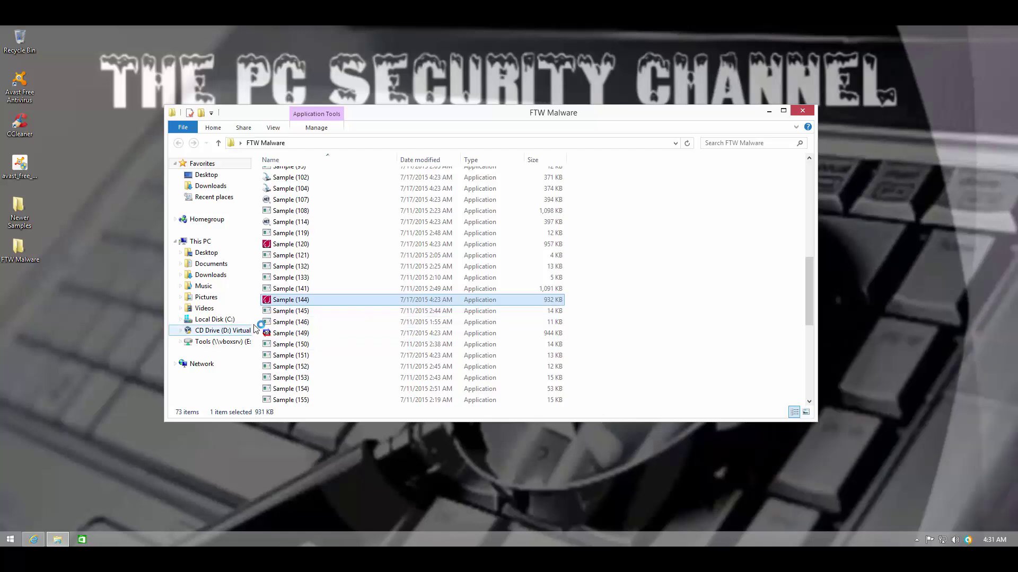
- Run Samples (145) and (146), dismissing each can't-run message
left_click(287, 313)
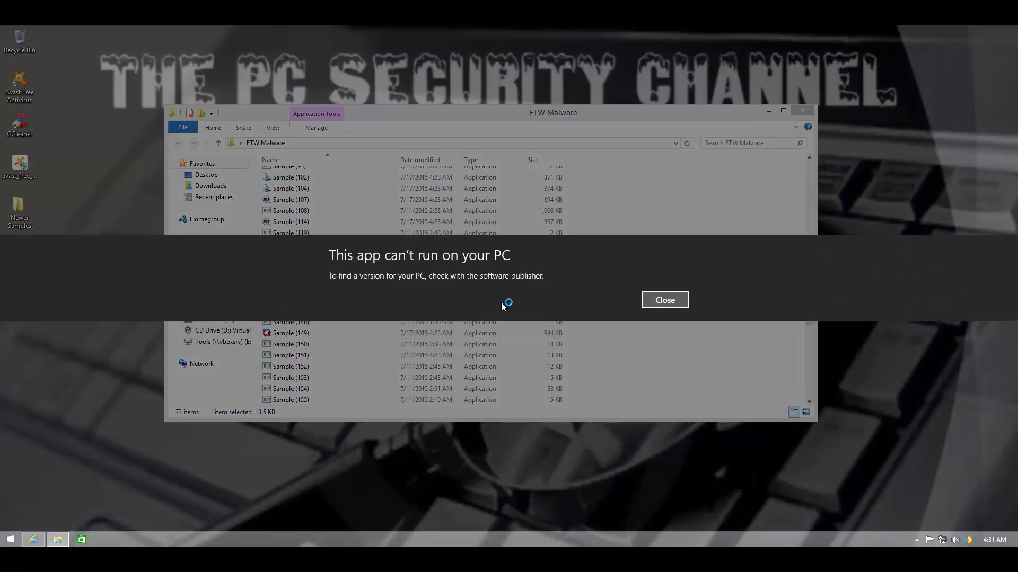
left_click(651, 305)
double_click(284, 322)
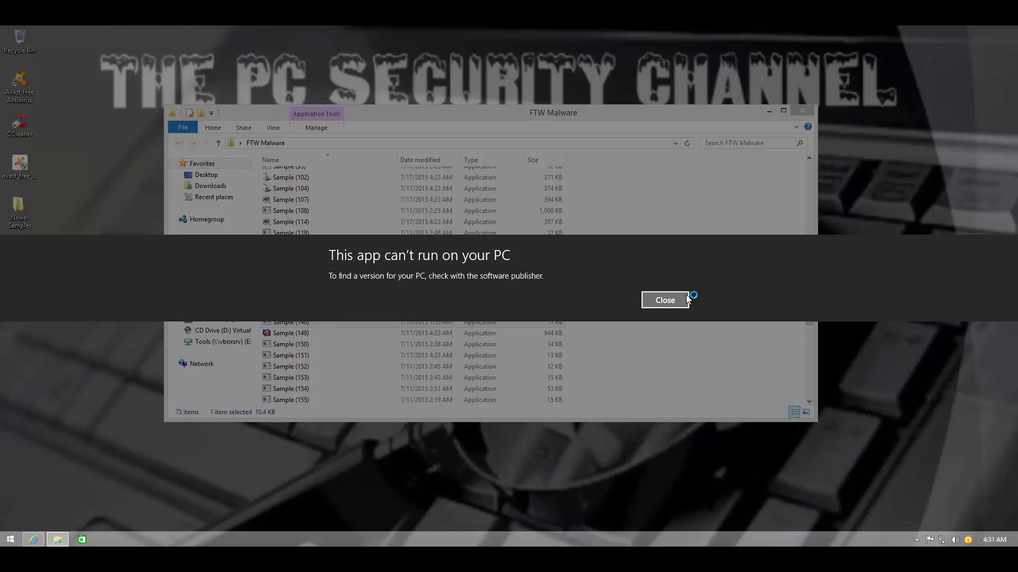
left_click(686, 297)
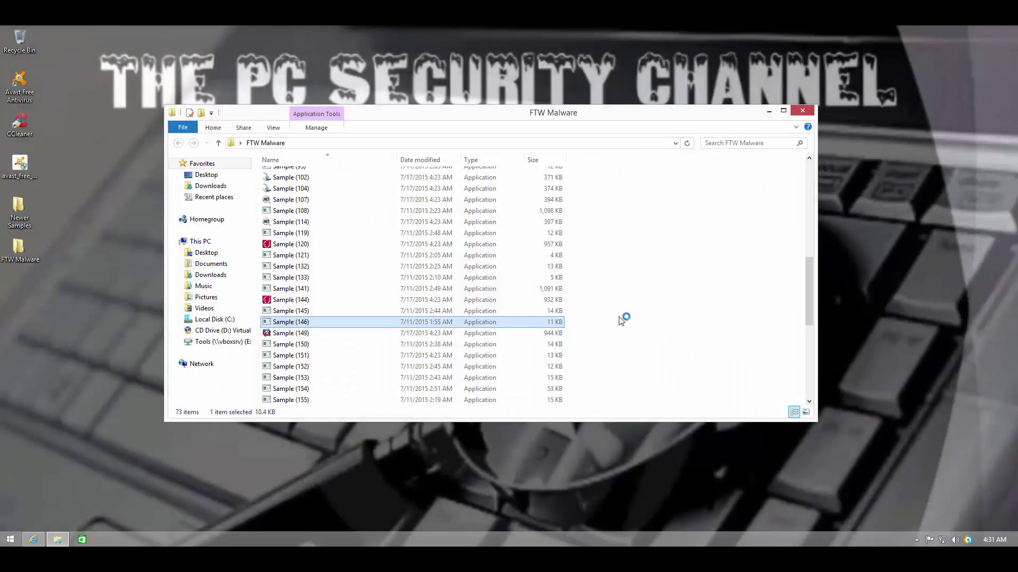
- Run Samples (149), (150) and (151), clearing the DeepScreen notice and access-denied errors
double_click(328, 338)
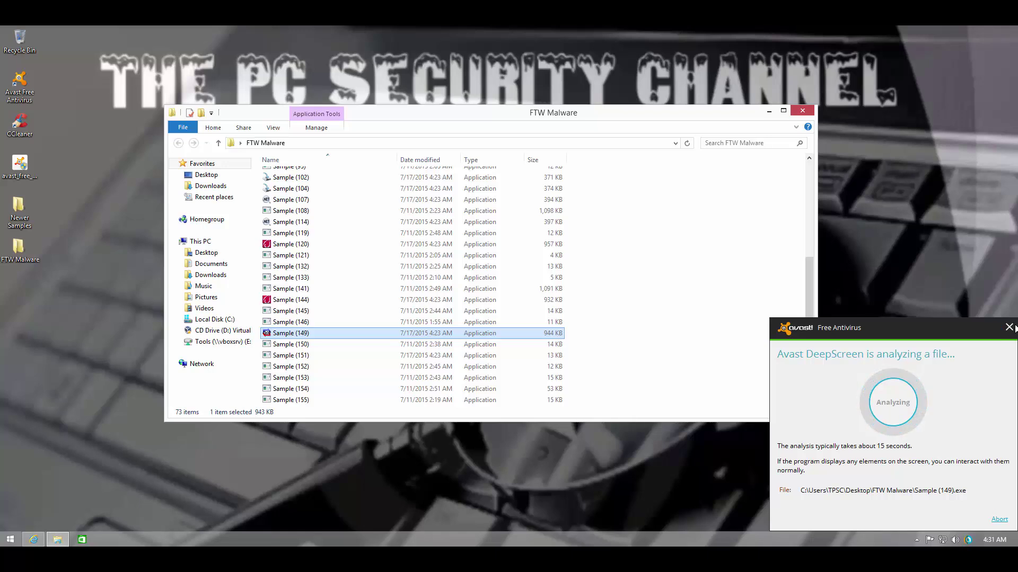
left_click(1010, 327)
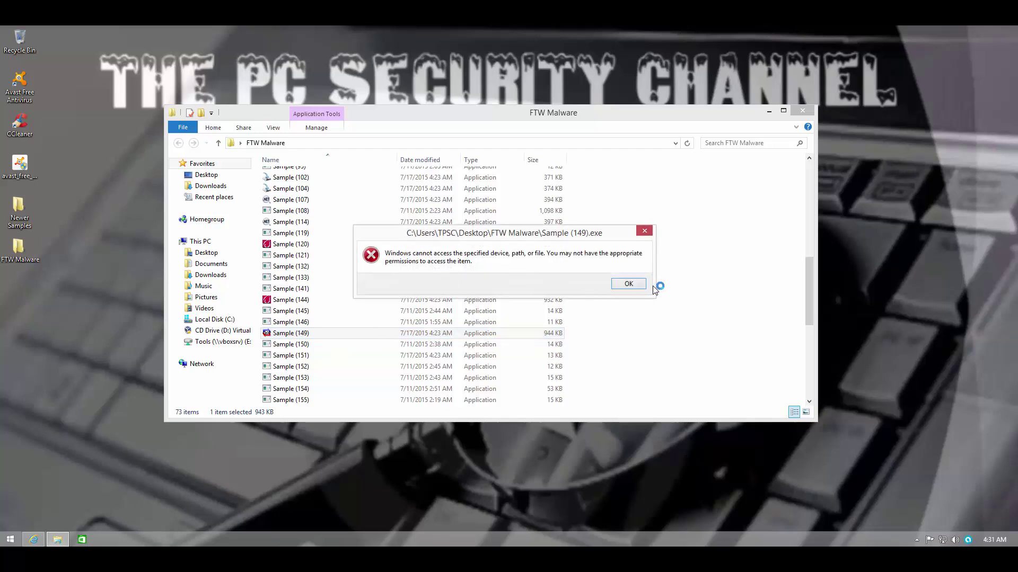
left_click(628, 283)
double_click(304, 344)
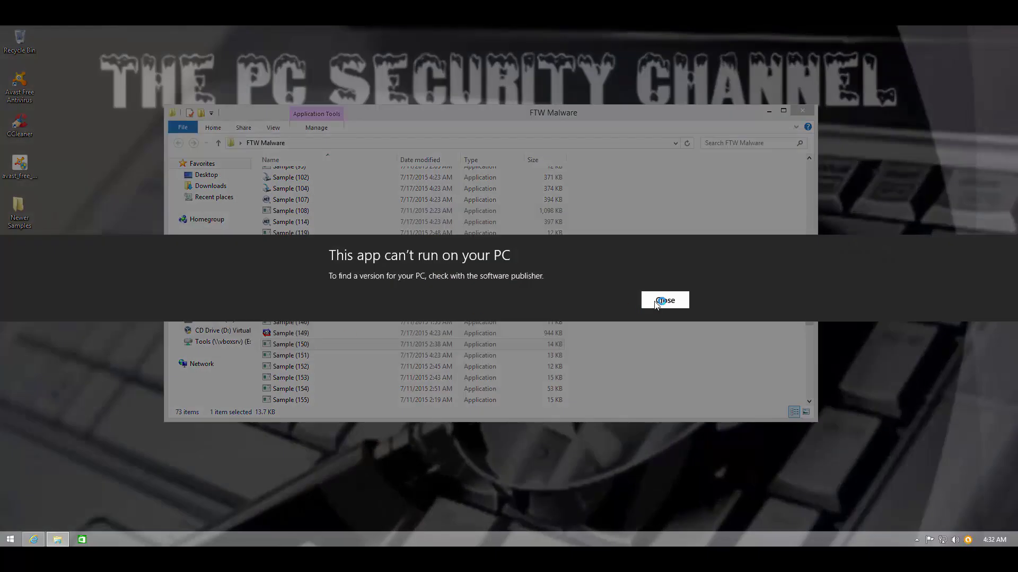
left_click(657, 303)
double_click(291, 355)
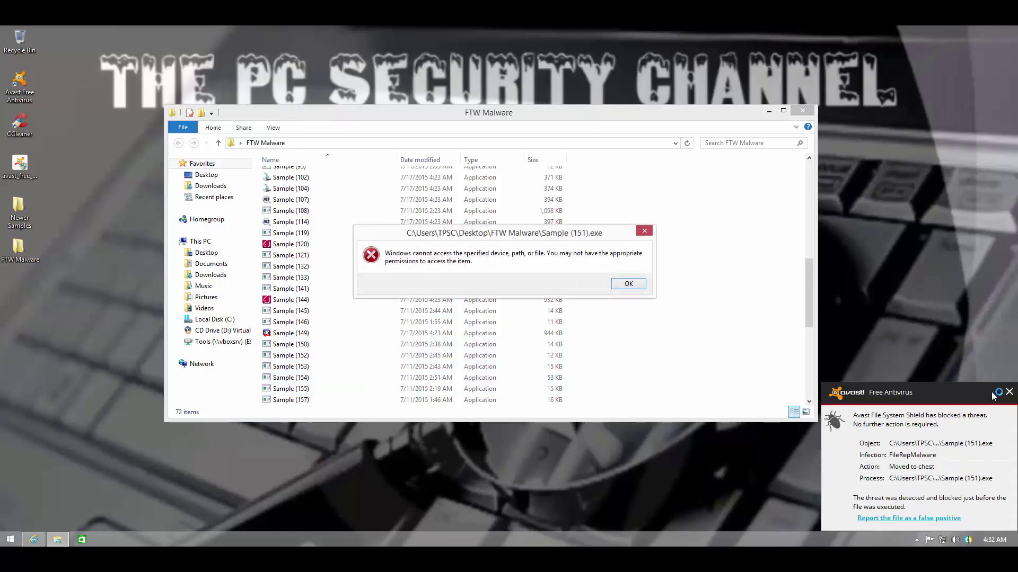
left_click(627, 285)
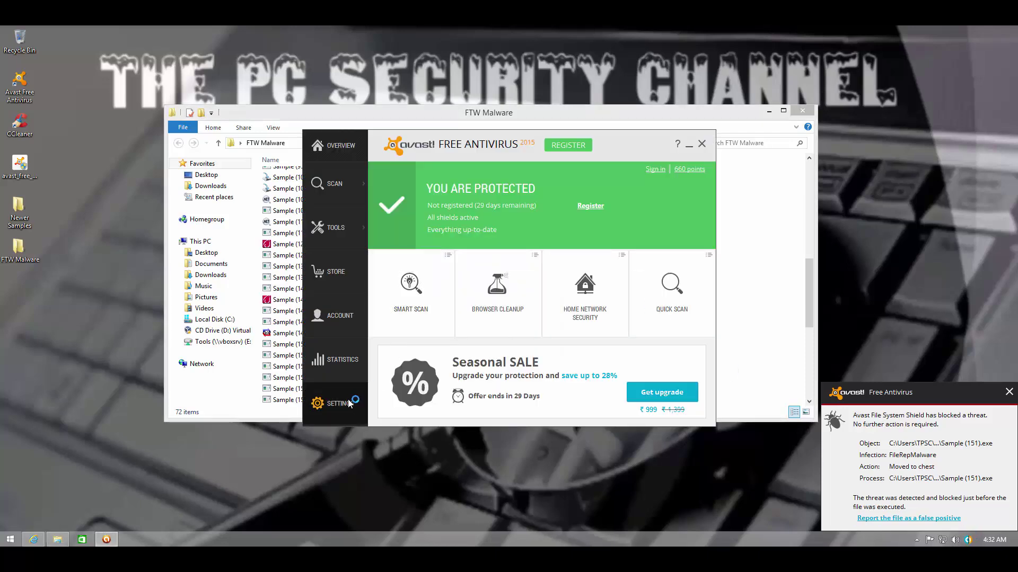
- Review the File System Shield sensitivity in Active Protection settings and accept it
left_click(339, 404)
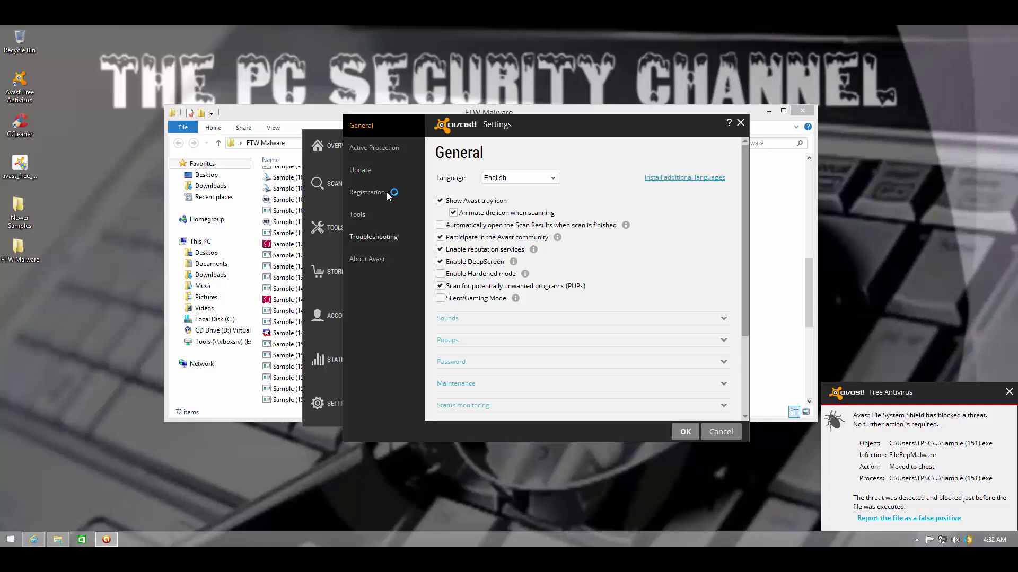
left_click(379, 151)
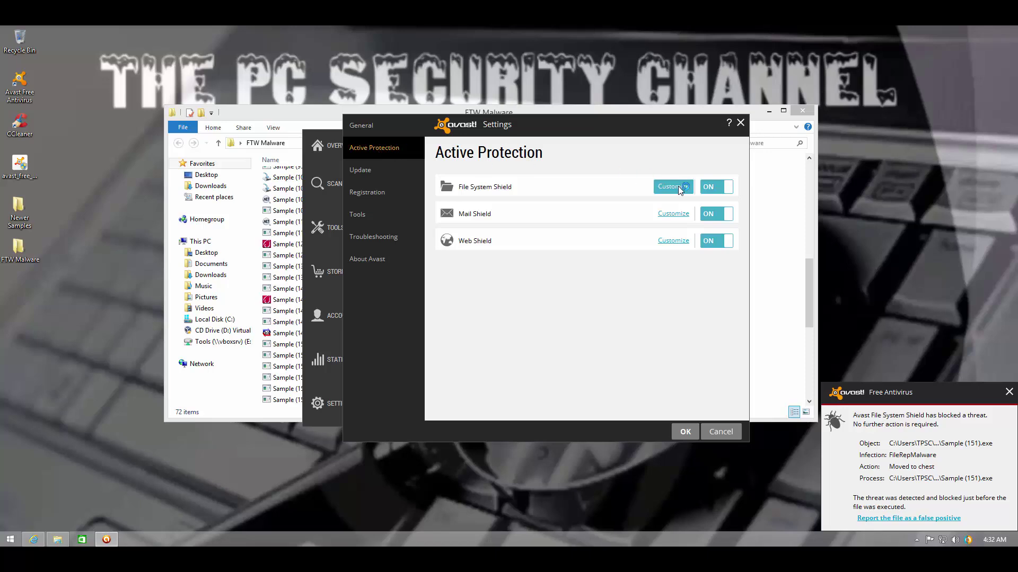
left_click(402, 293)
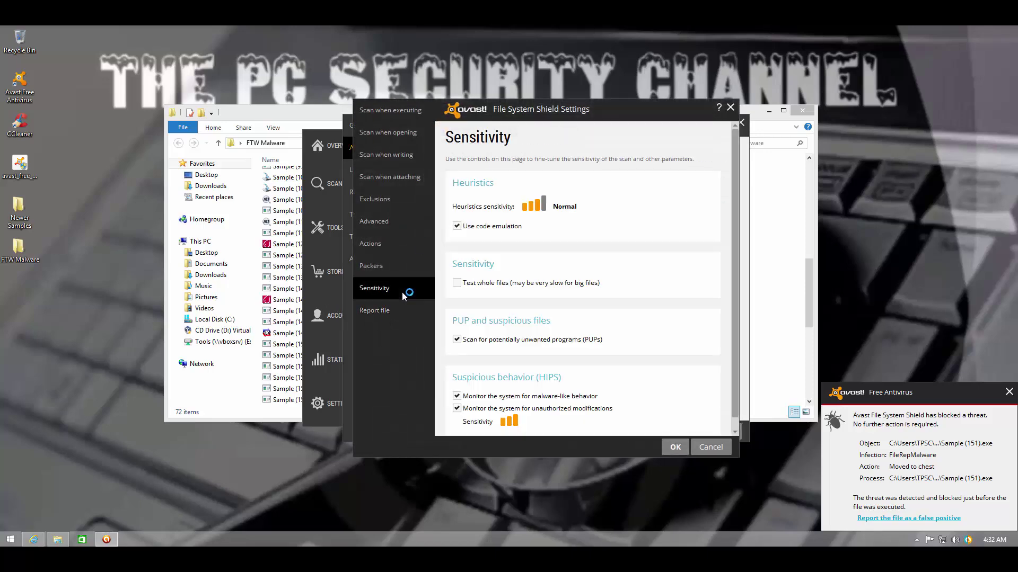
left_click(676, 446)
- Close Avast's settings and main window, declining the boot-time scan
left_click(741, 125)
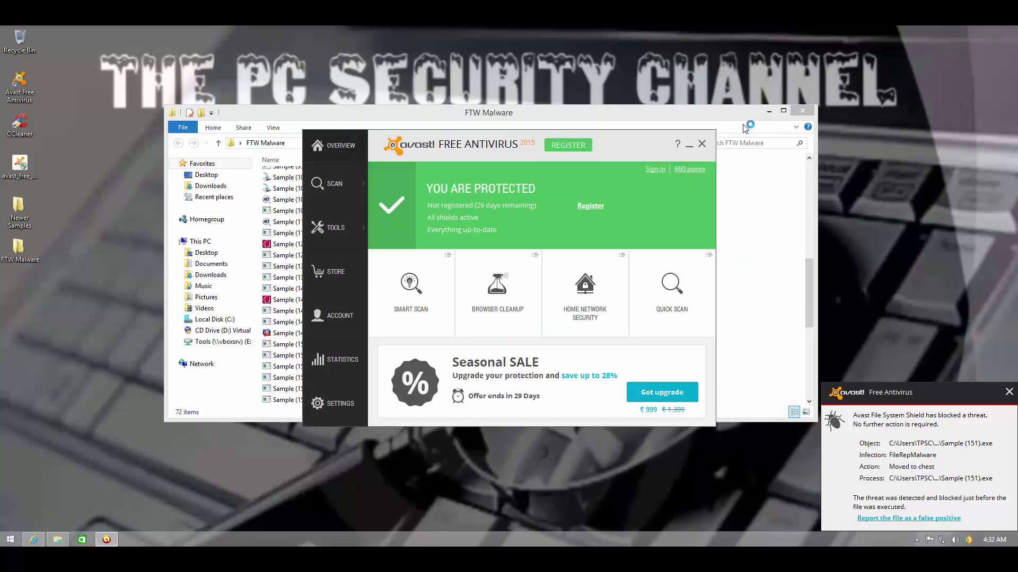
left_click(700, 144)
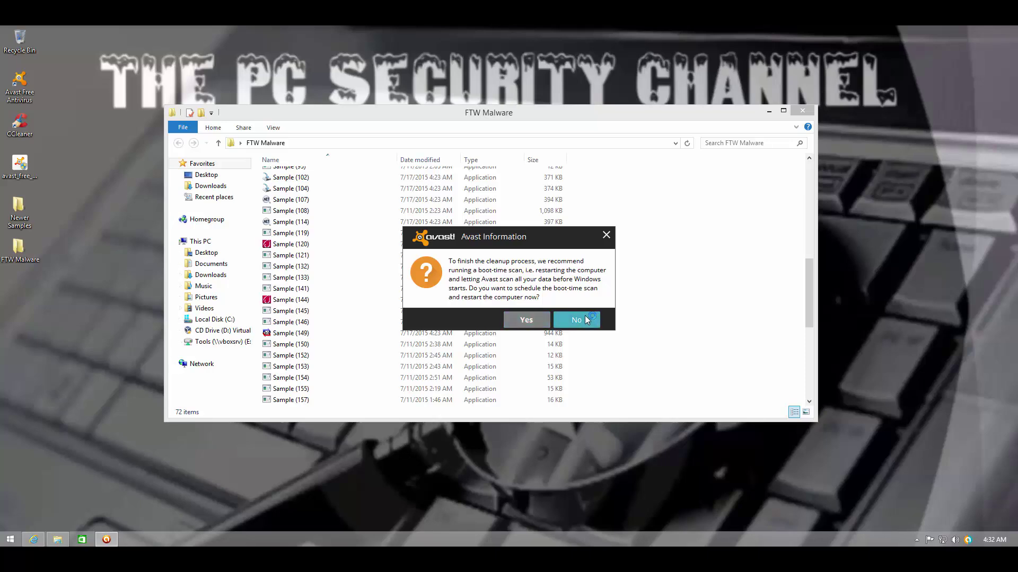
left_click(585, 318)
- Run Samples (150), (184) and (188), dismissing the can't-run and access-denied messages
left_click(280, 336)
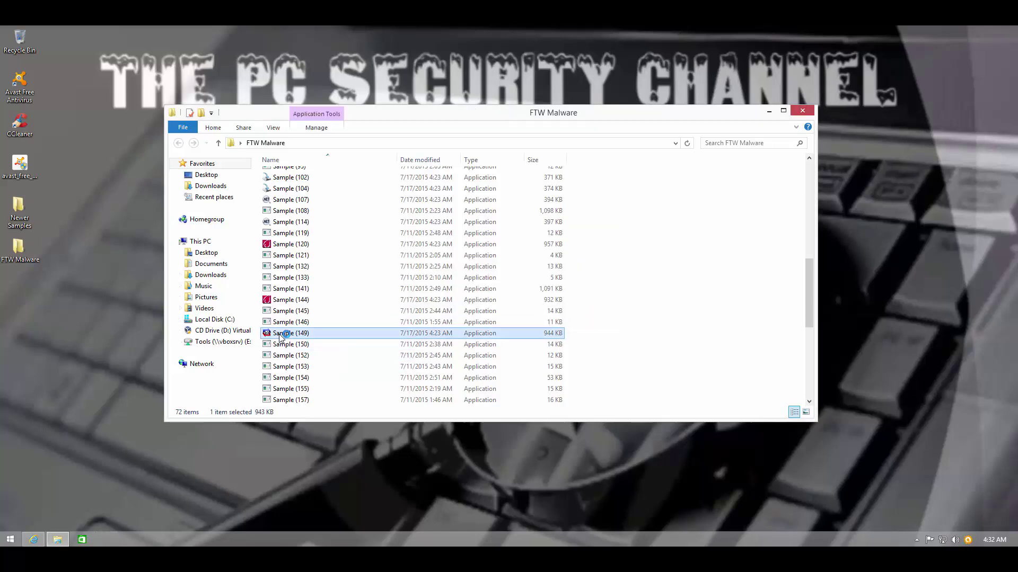
double_click(287, 346)
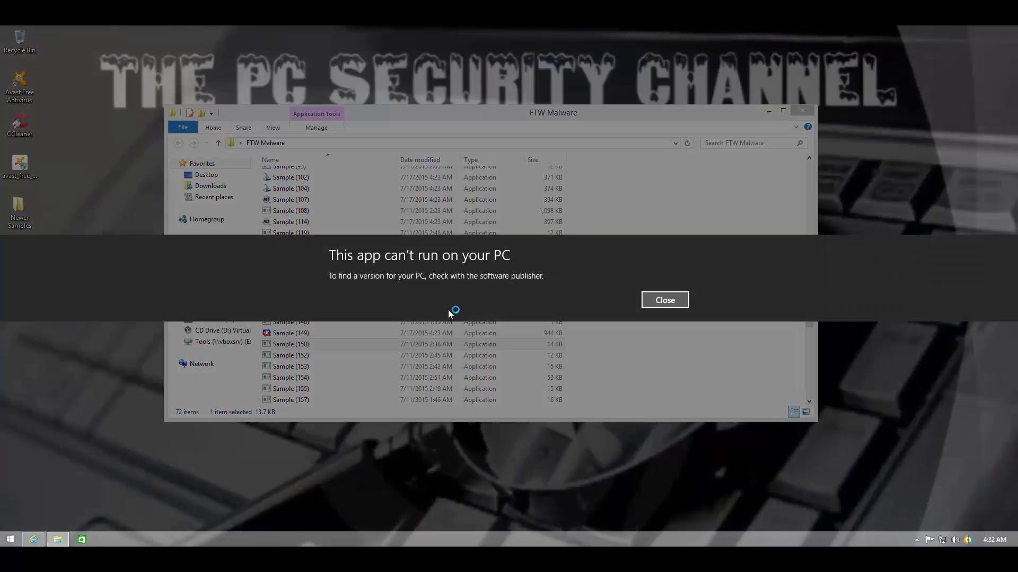
left_click(665, 300)
left_click(385, 376)
scroll(381, 370, "down", 5)
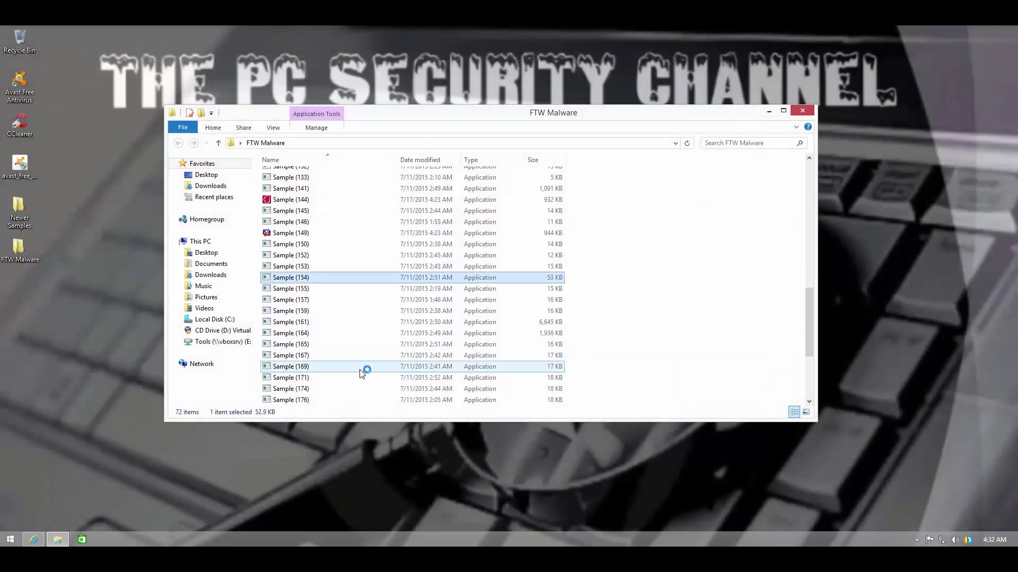
left_click(324, 378)
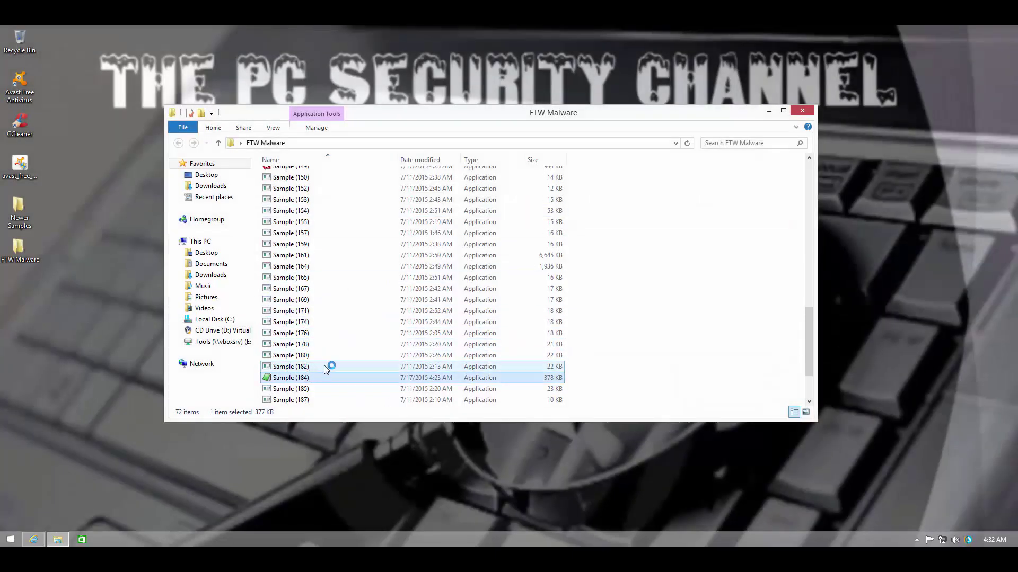
scroll(326, 363, "down", 2)
left_click(308, 344)
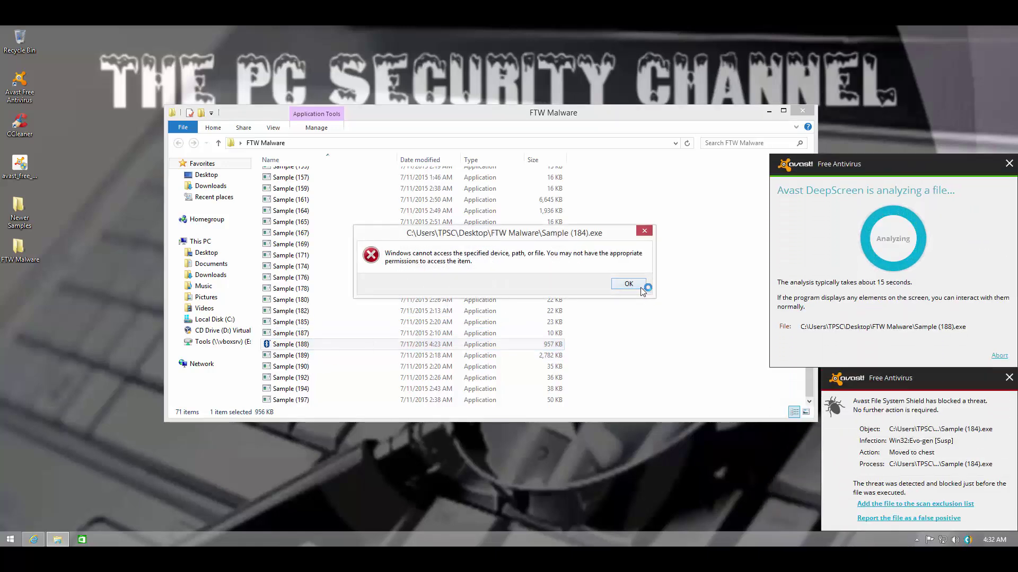
left_click(640, 287)
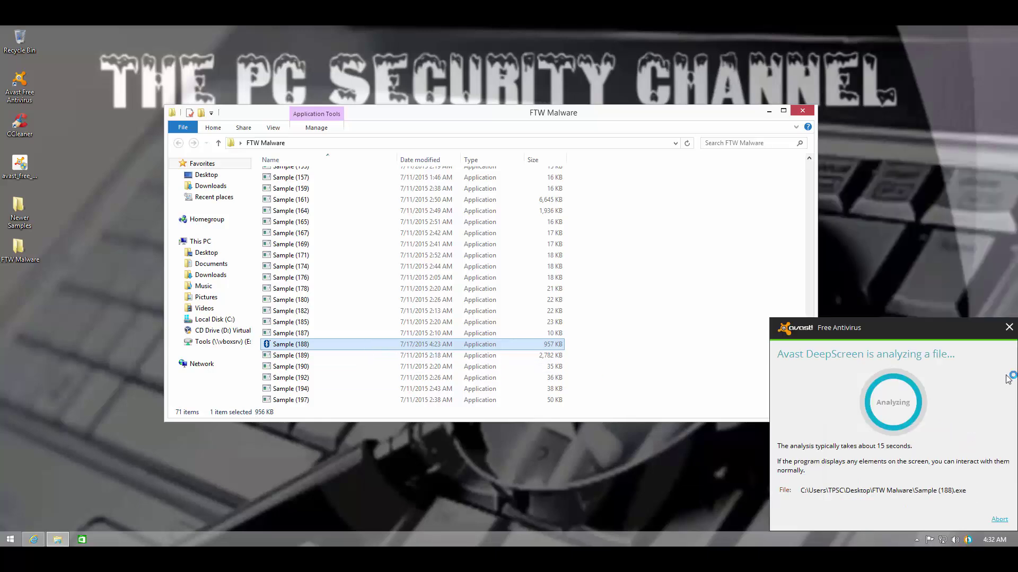
- Launch Samples (190), (197), (194) and (165), closing each can't-run message
double_click(435, 369)
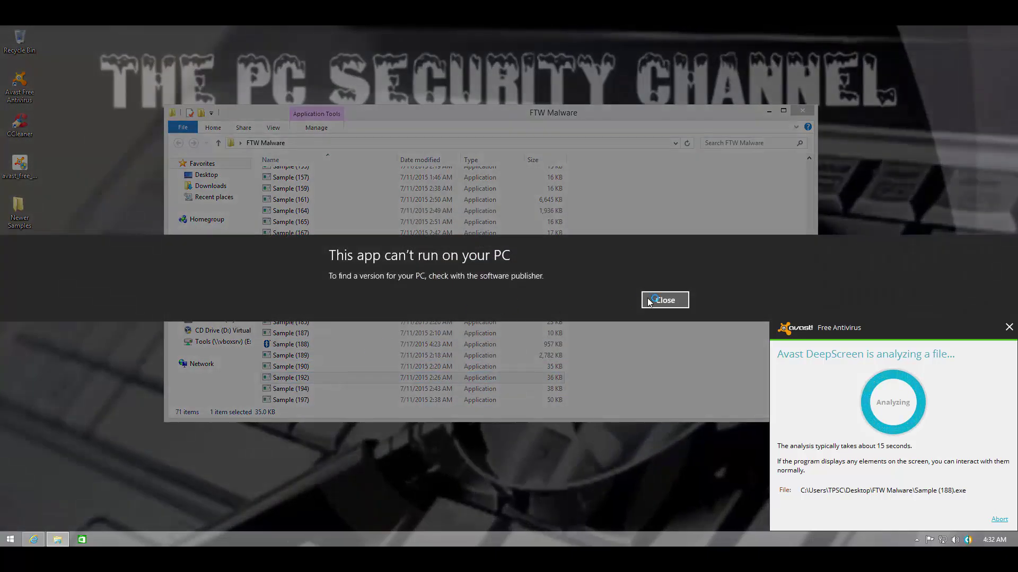
left_click(648, 300)
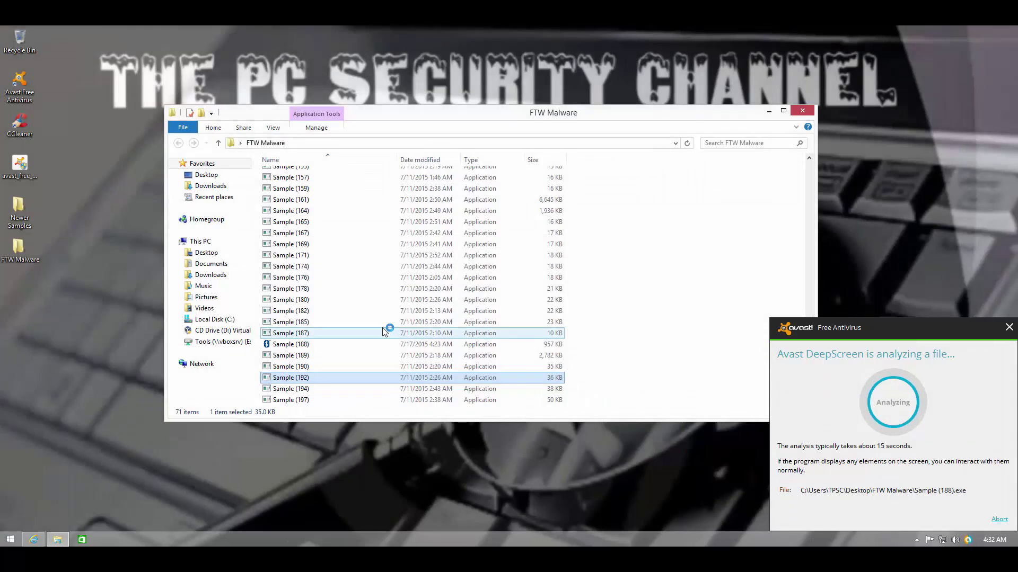
double_click(315, 400)
left_click(666, 296)
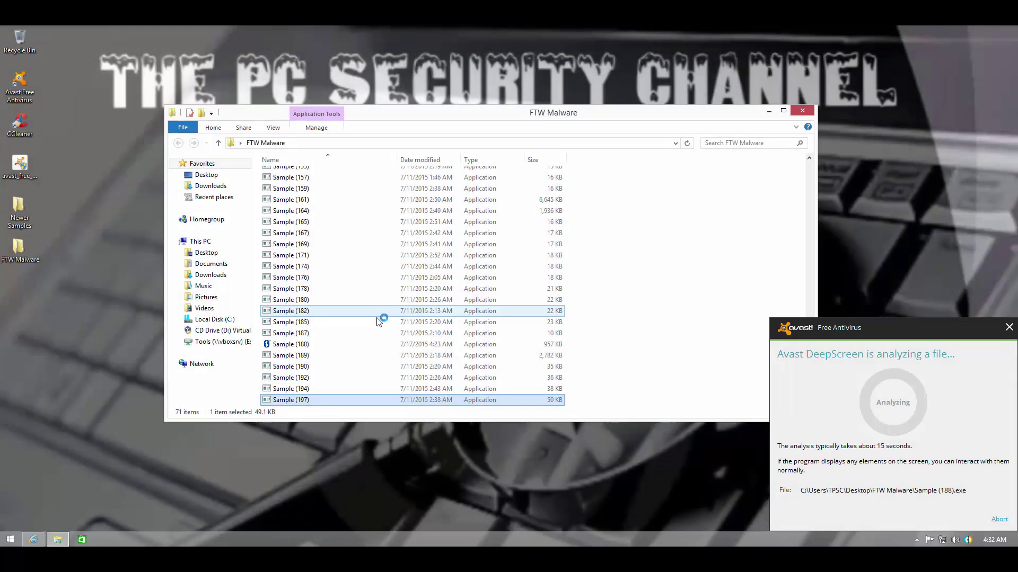
double_click(334, 388)
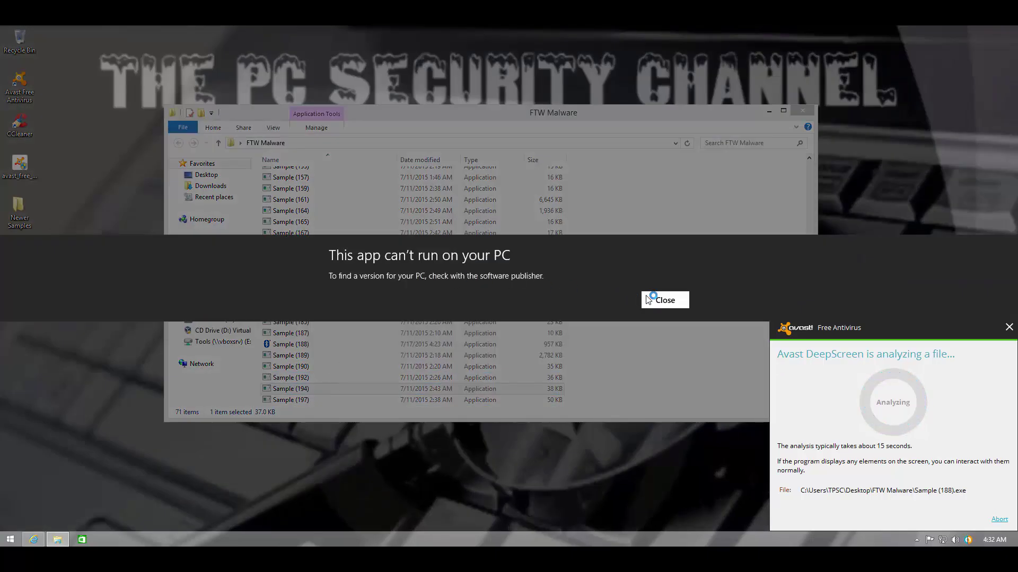
left_click(658, 299)
double_click(286, 221)
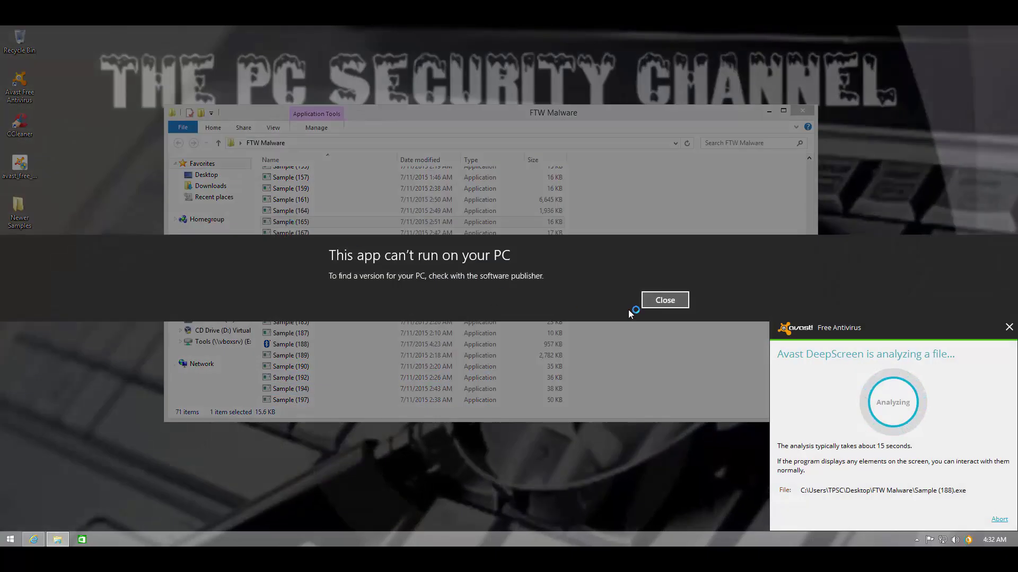
left_click(650, 299)
- Launch Samples (152), (149) and (146), closing the can't-run messages
scroll(345, 241, "up", 3)
double_click(324, 228)
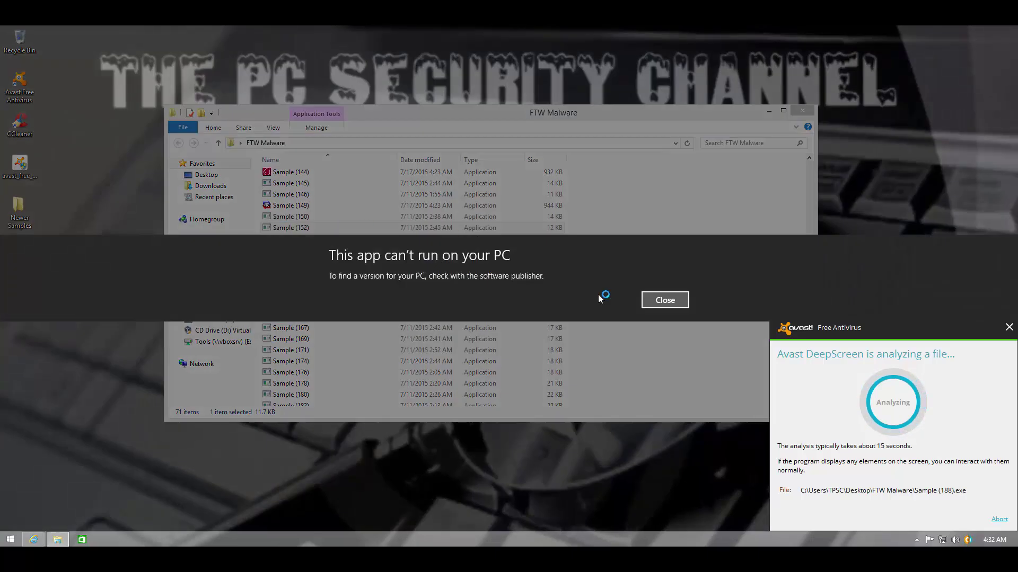
left_click(652, 298)
double_click(268, 207)
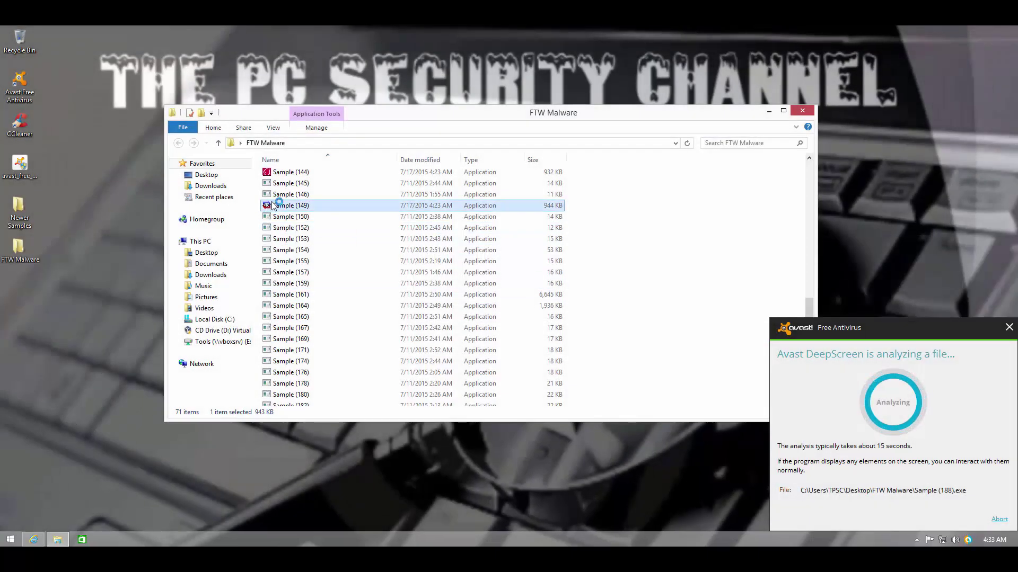
scroll(325, 229, "up", 2)
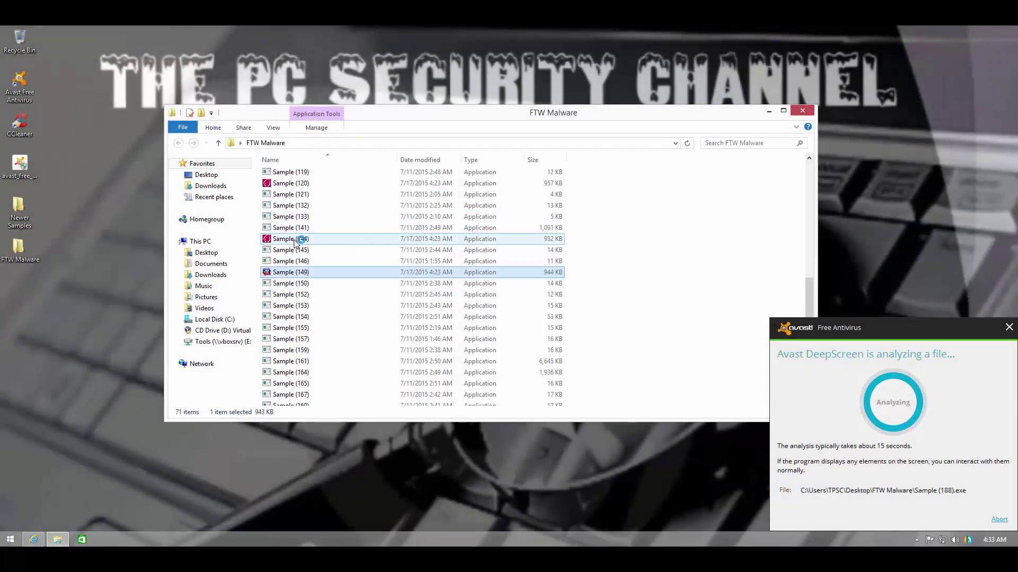
double_click(293, 261)
left_click(664, 300)
- Launch Samples (56), (22) and (12) higher in the list, closing each can't-run message
scroll(379, 253, "up", 6)
left_click(318, 250)
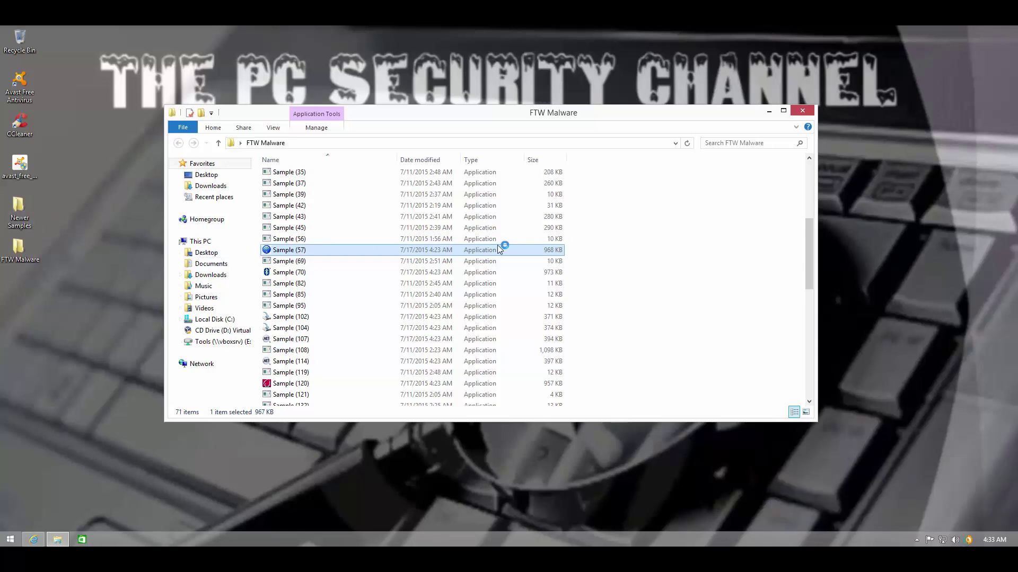
double_click(307, 240)
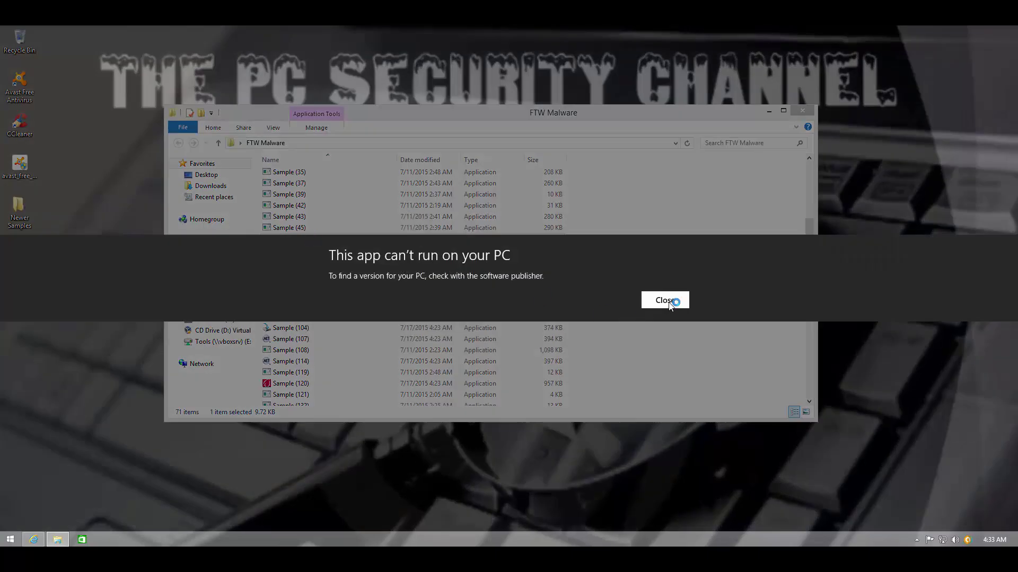
left_click(665, 301)
scroll(287, 209, "up", 3)
double_click(296, 207)
left_click(664, 301)
scroll(540, 302, "up", 2)
double_click(326, 208)
left_click(665, 300)
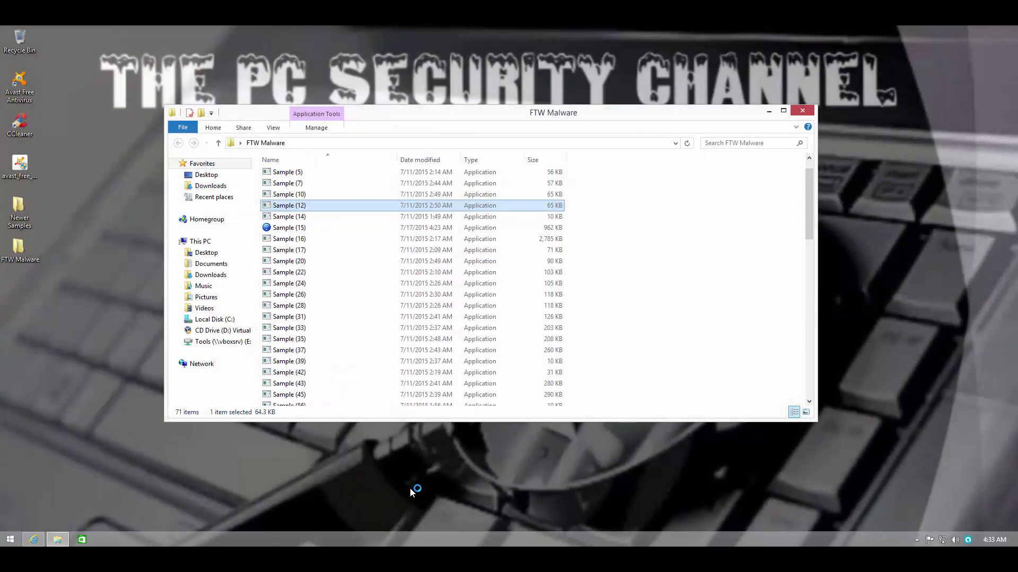
right_click(400, 534)
left_click(415, 500)
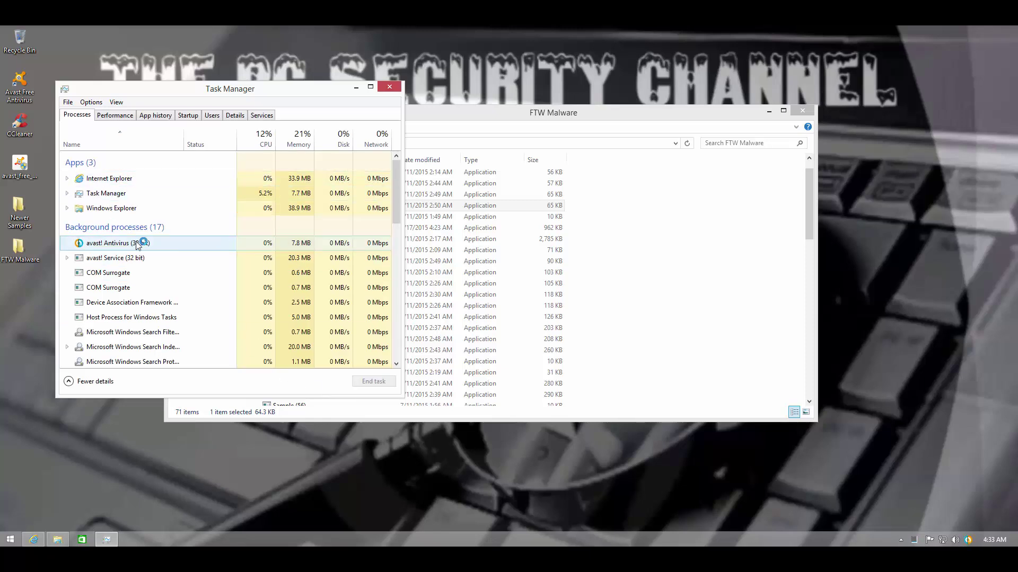
scroll(132, 261, "down", 1)
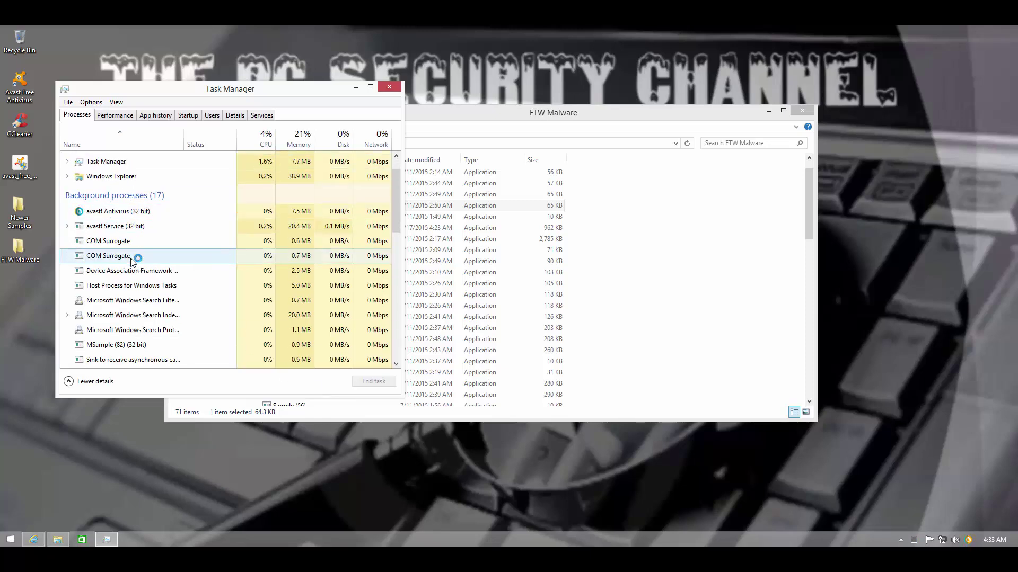
scroll(132, 261, "down", 7)
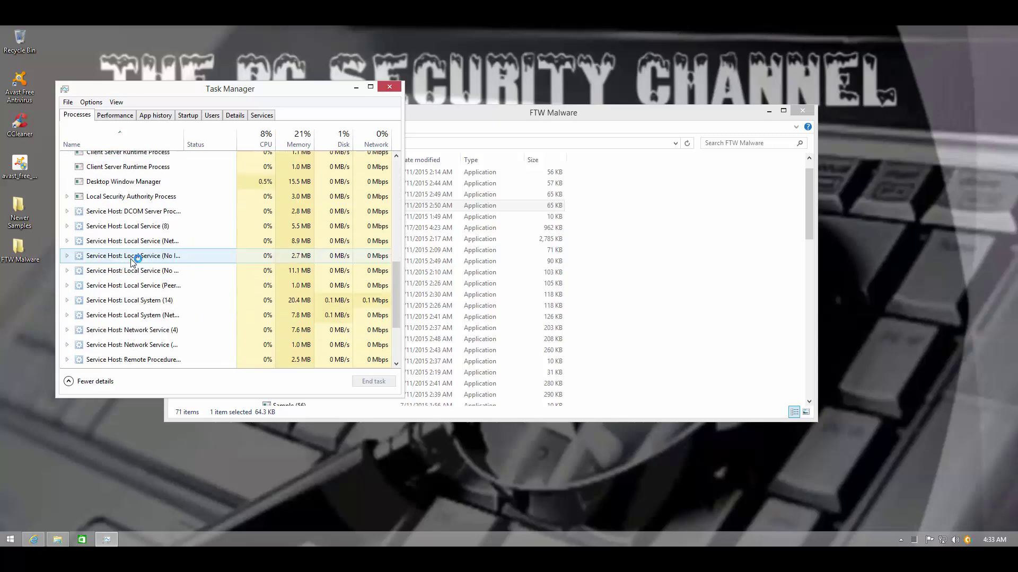
scroll(132, 262, "down", 3)
scroll(132, 262, "up", 2)
scroll(132, 262, "up", 6)
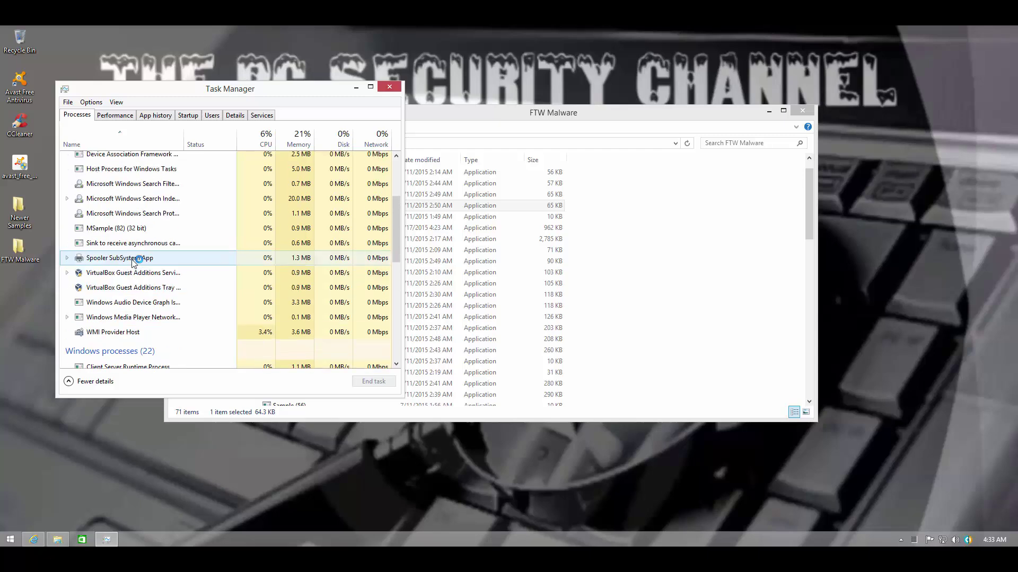
scroll(133, 264, "up", 3)
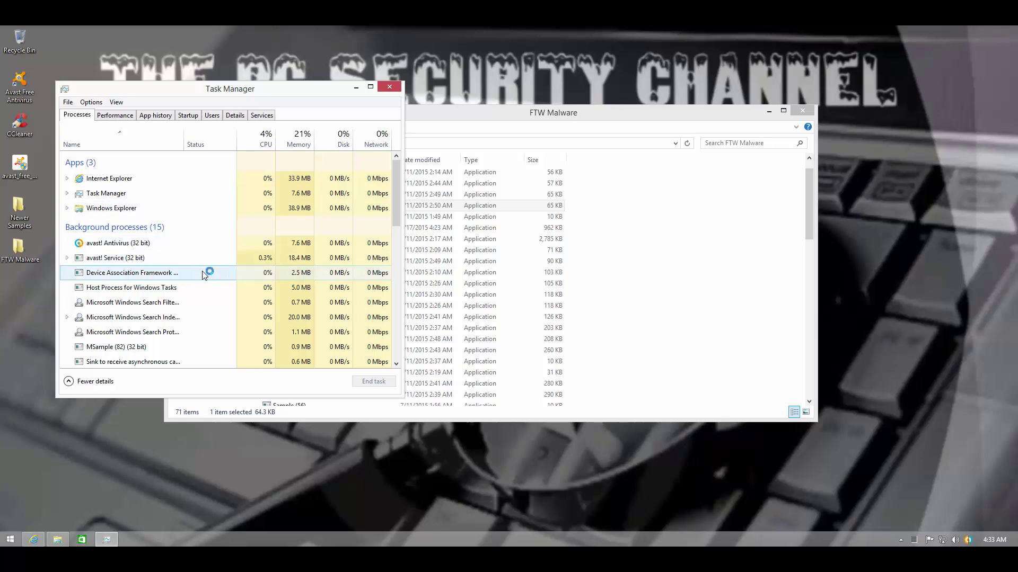
scroll(232, 308, "down", 1)
scroll(232, 309, "down", 2)
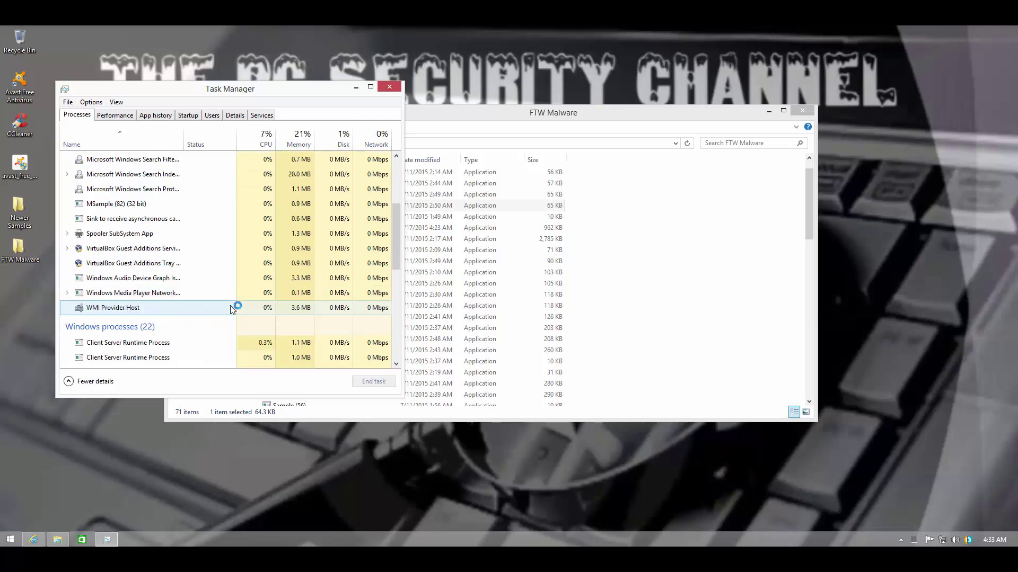
left_click(151, 208)
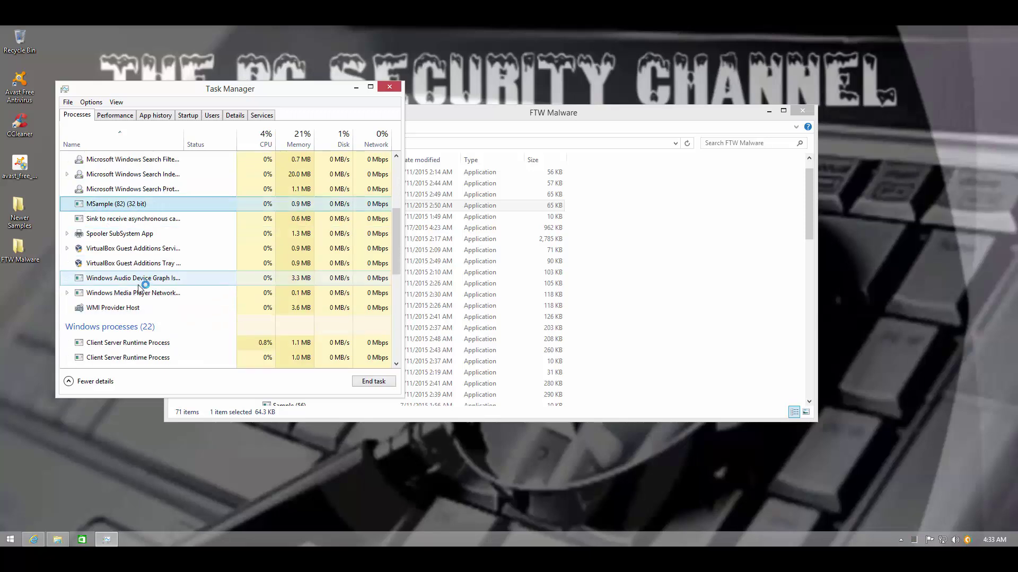
scroll(139, 288, "down", 3)
scroll(139, 289, "up", 5)
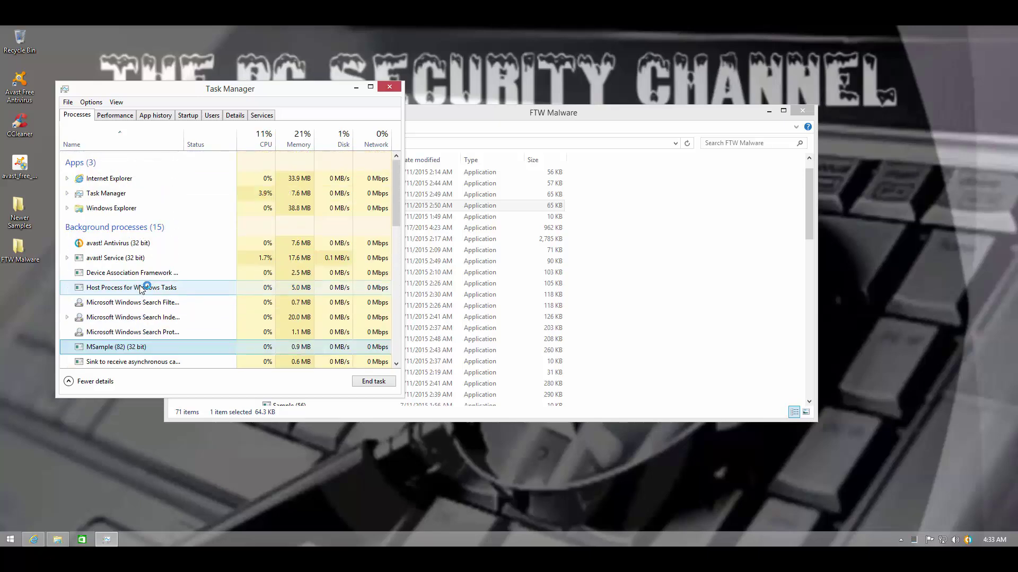
- Close Task Manager, the FTW Malware folder and the More Malware properties window
left_click(391, 86)
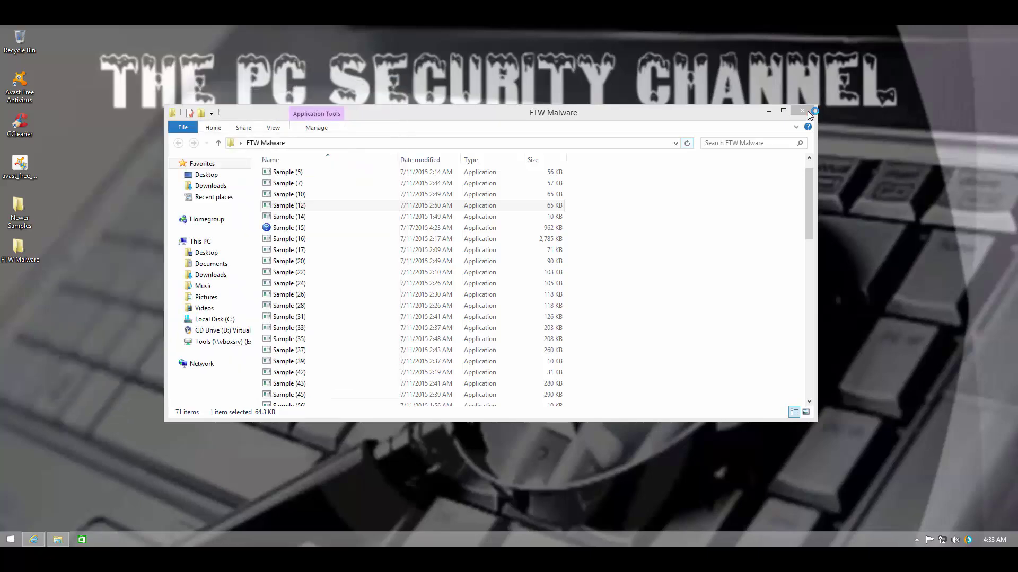
left_click(805, 111)
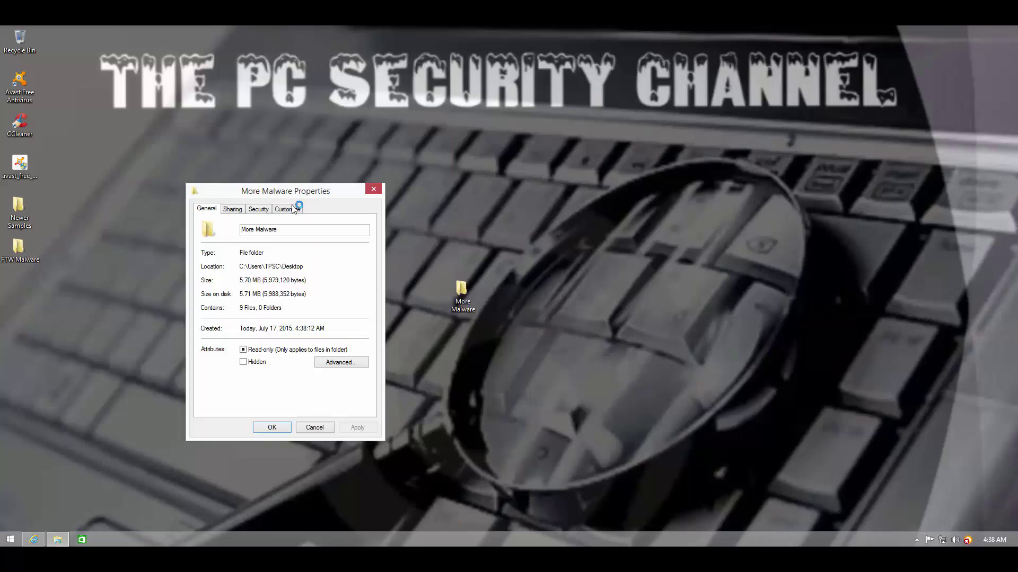
mouse_move(286, 196)
left_mouse_down()
mouse_move(310, 193)
mouse_move(283, 192)
left_mouse_up()
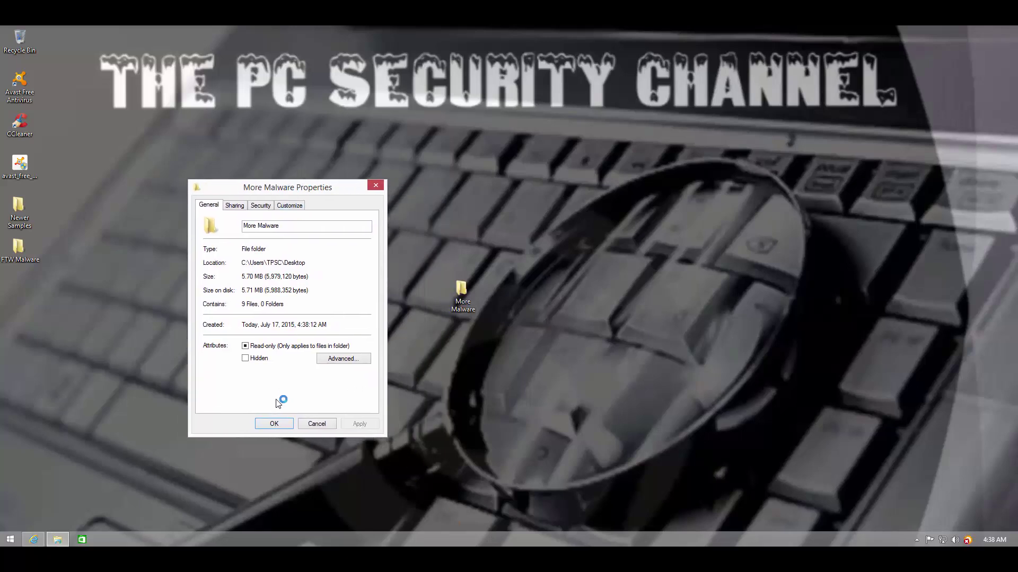
left_click(316, 424)
- Scan the More Malware folder with Avast, delete all six threats, and open the folder
right_click(470, 291)
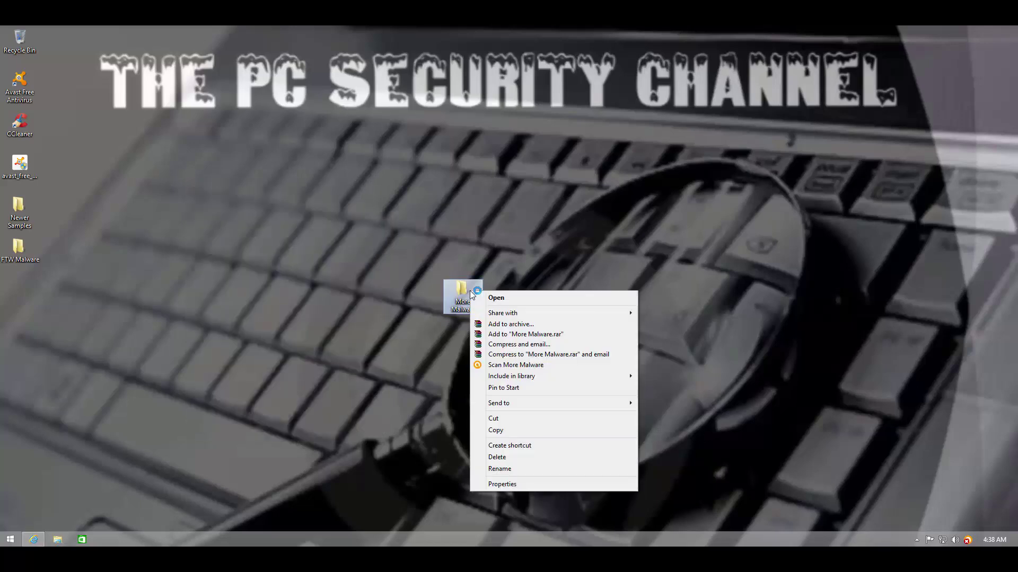
left_click(484, 365)
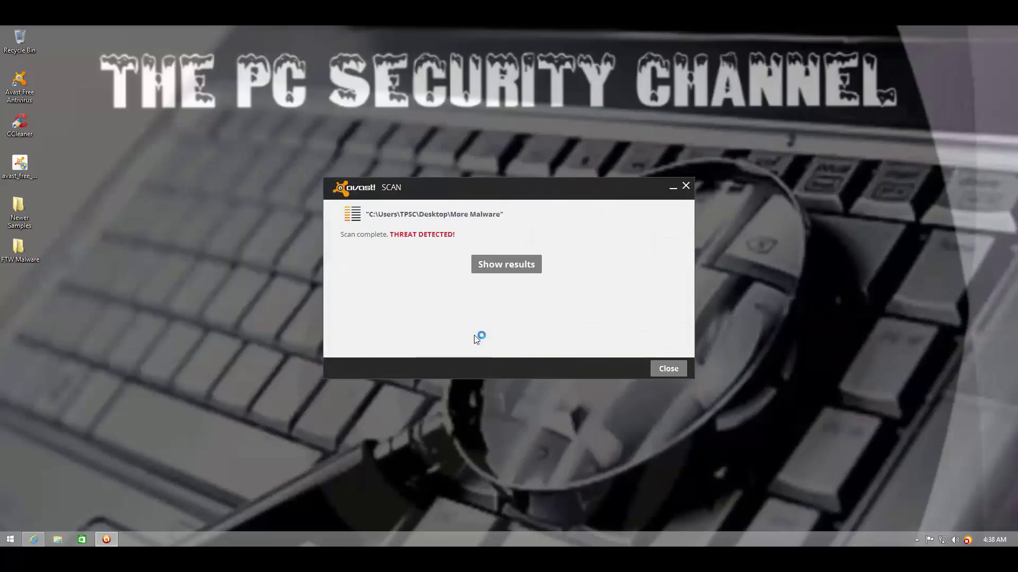
key("Return")
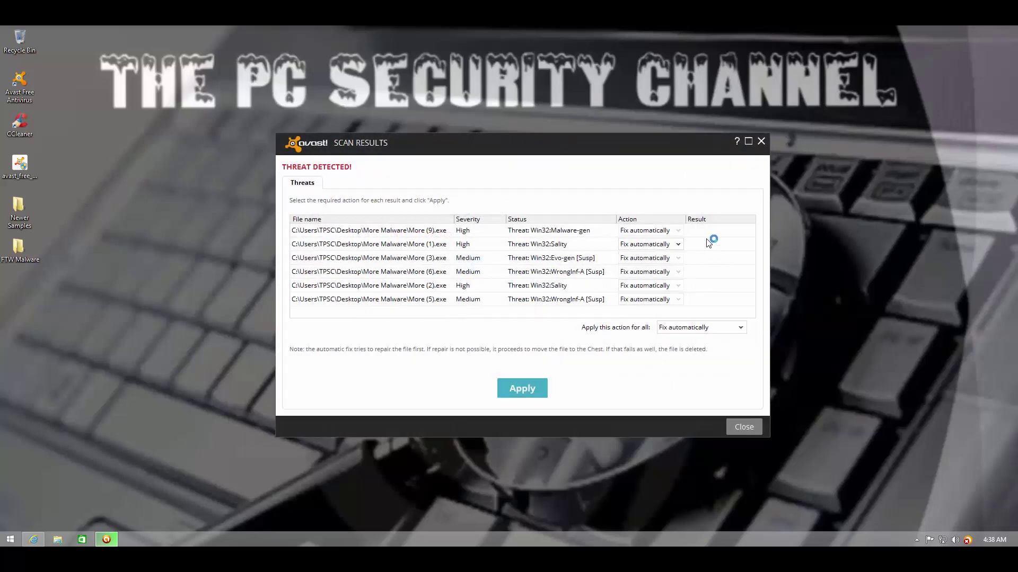
left_click(700, 327)
left_click(680, 369)
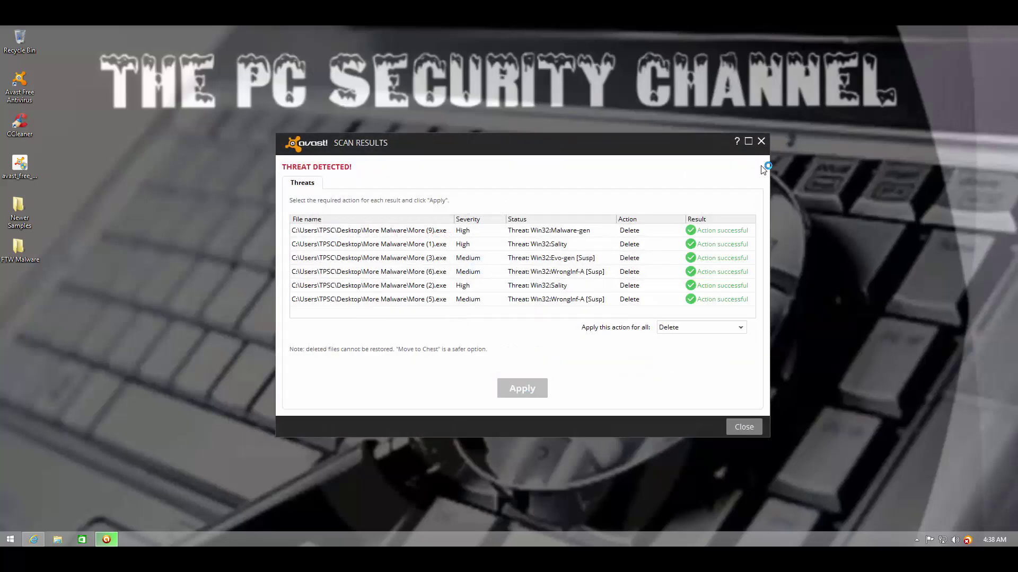
left_click(761, 142)
double_click(455, 291)
left_click(303, 179)
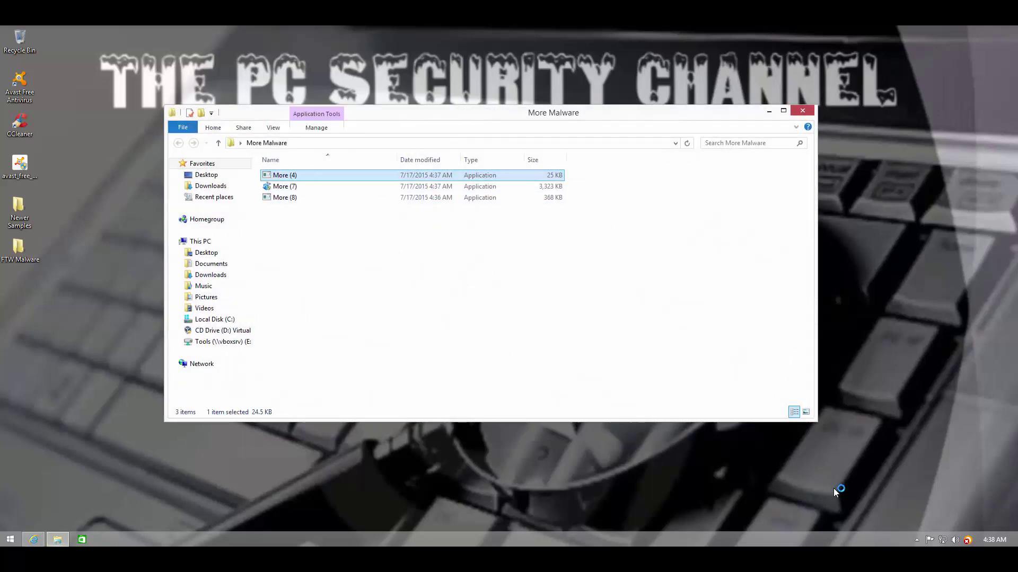
right_click(969, 538)
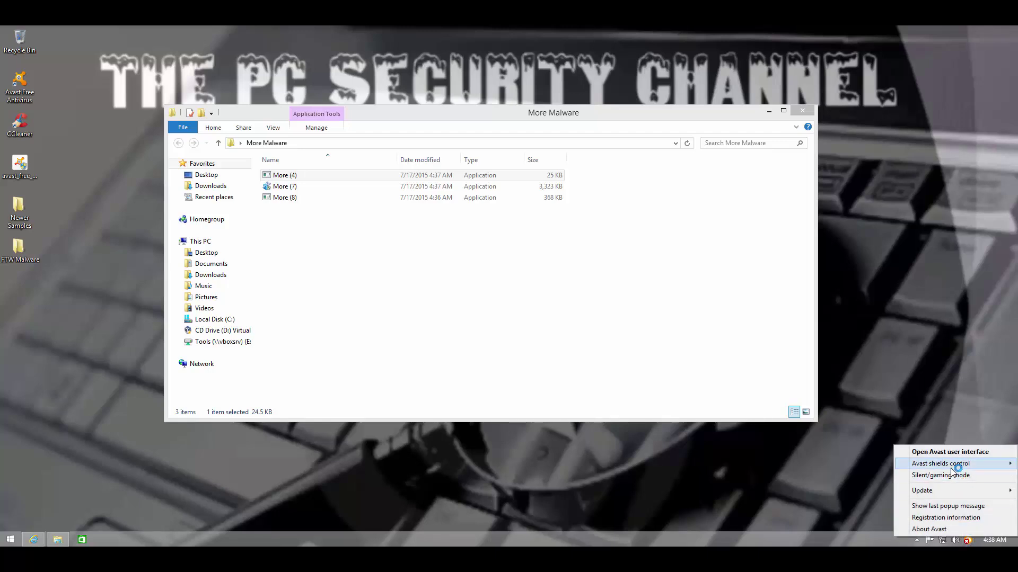
mouse_move(954, 463)
left_click(861, 464)
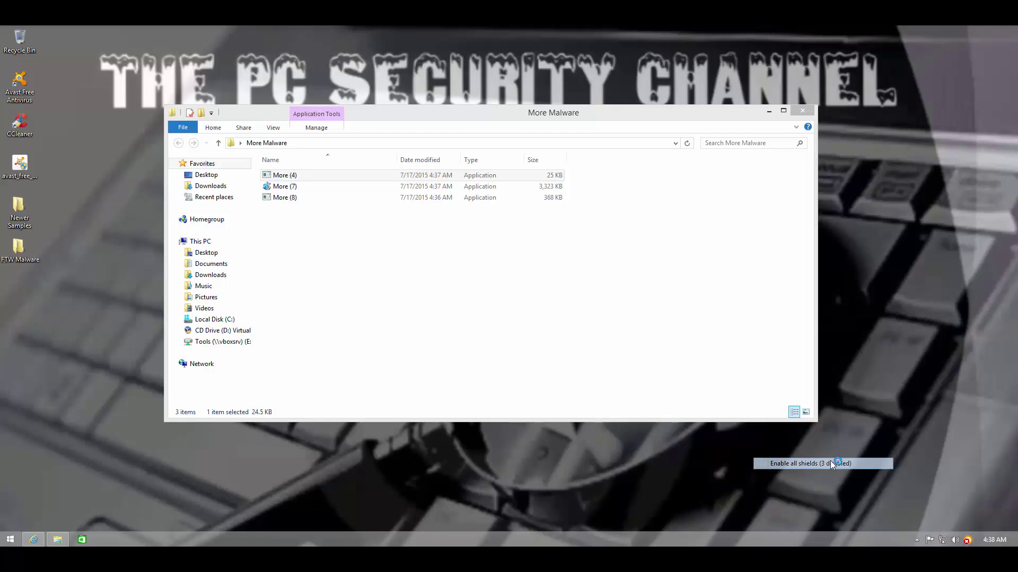
left_click(297, 175)
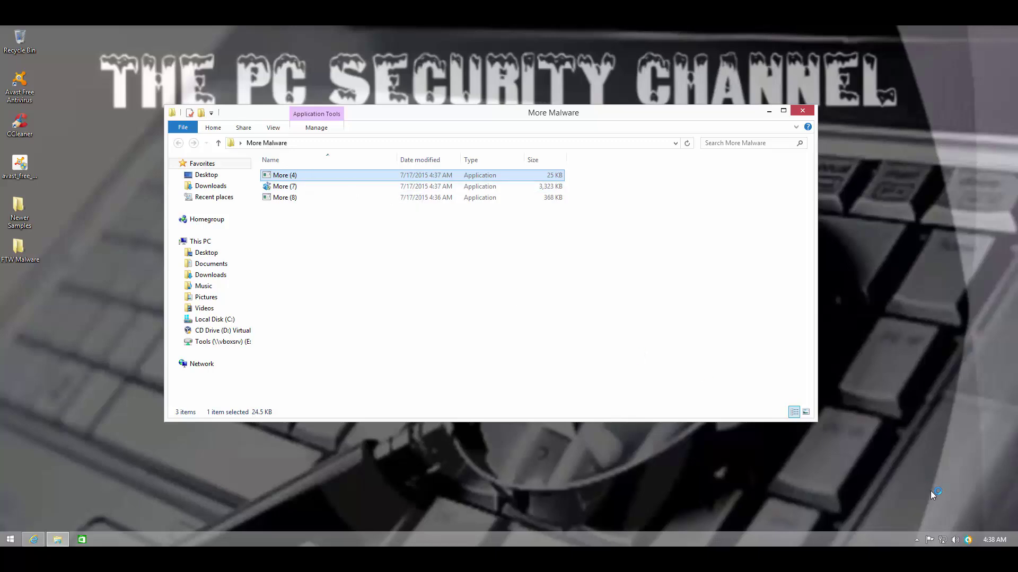
left_click(968, 540)
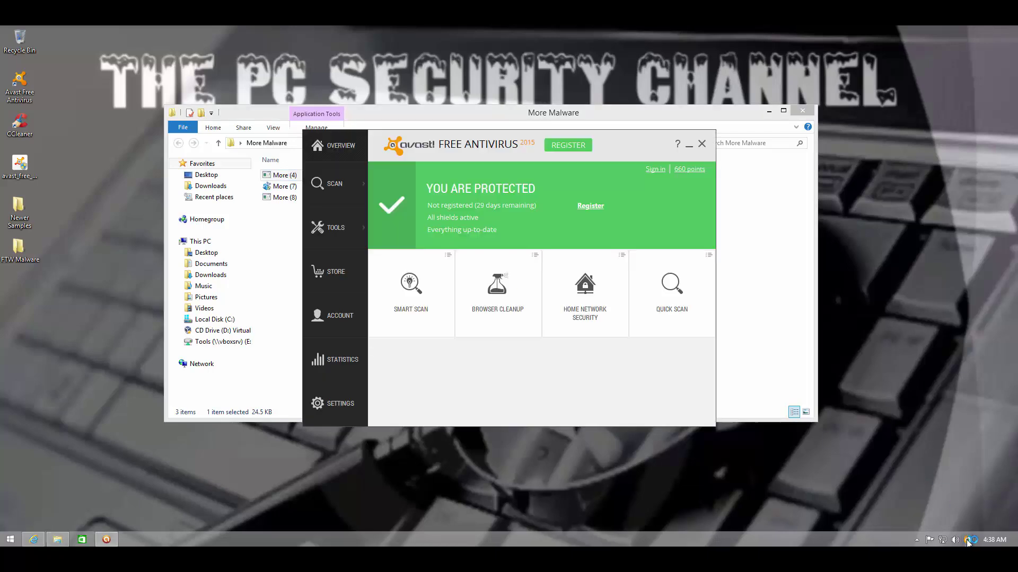
left_click(329, 402)
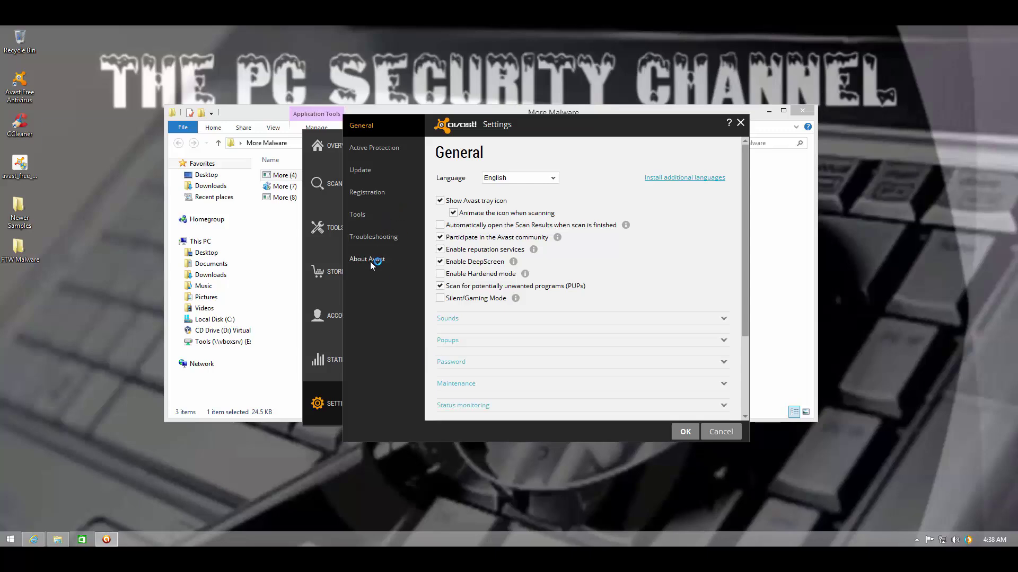
left_click(373, 151)
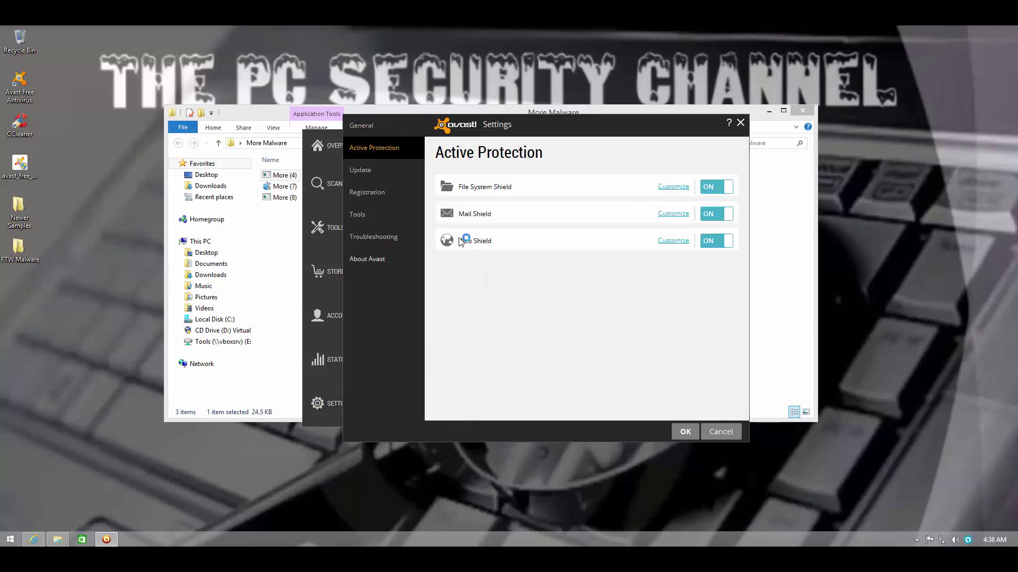
left_click(667, 188)
left_click(390, 302)
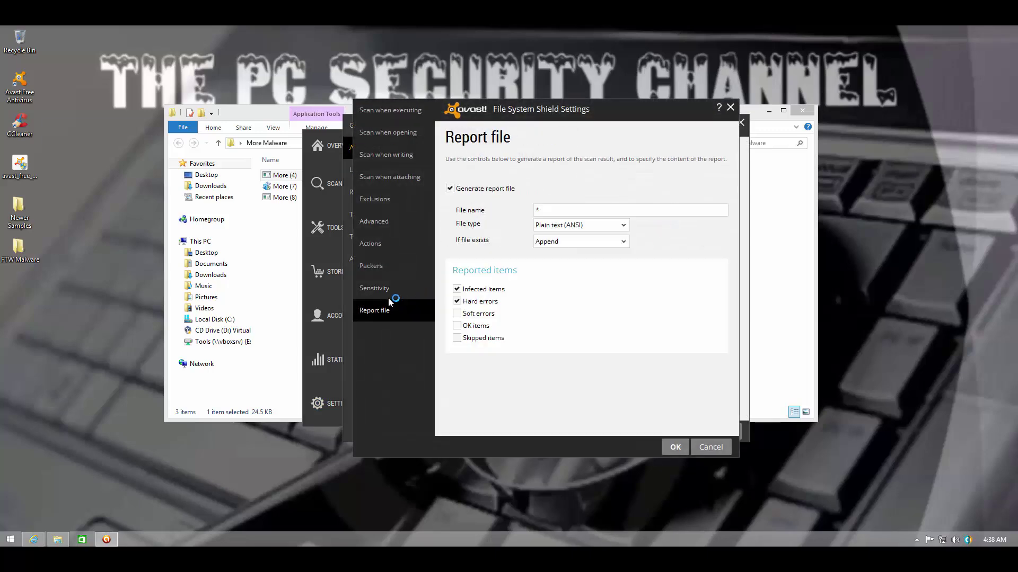
left_click(390, 288)
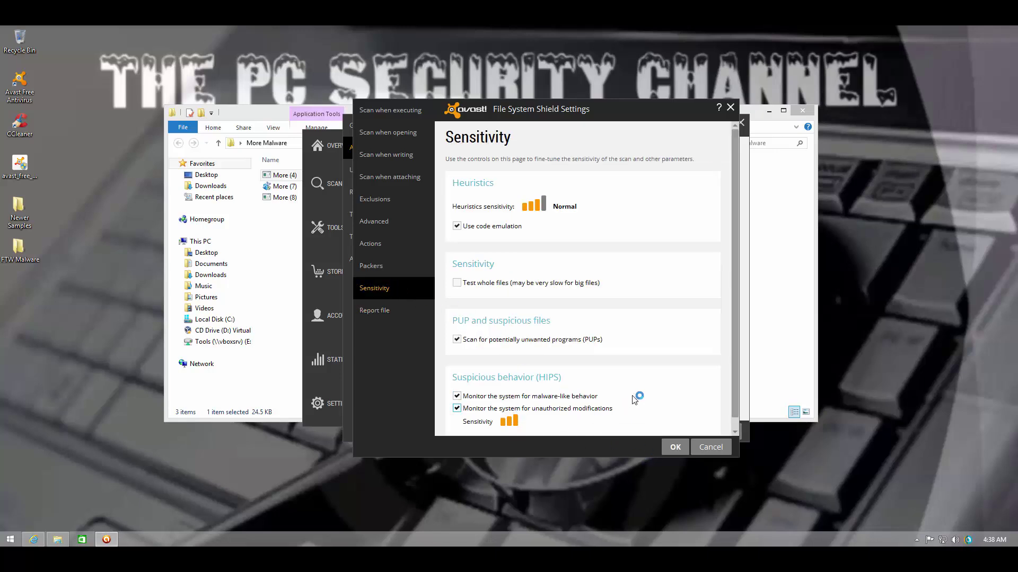
scroll(620, 373, "down", 1)
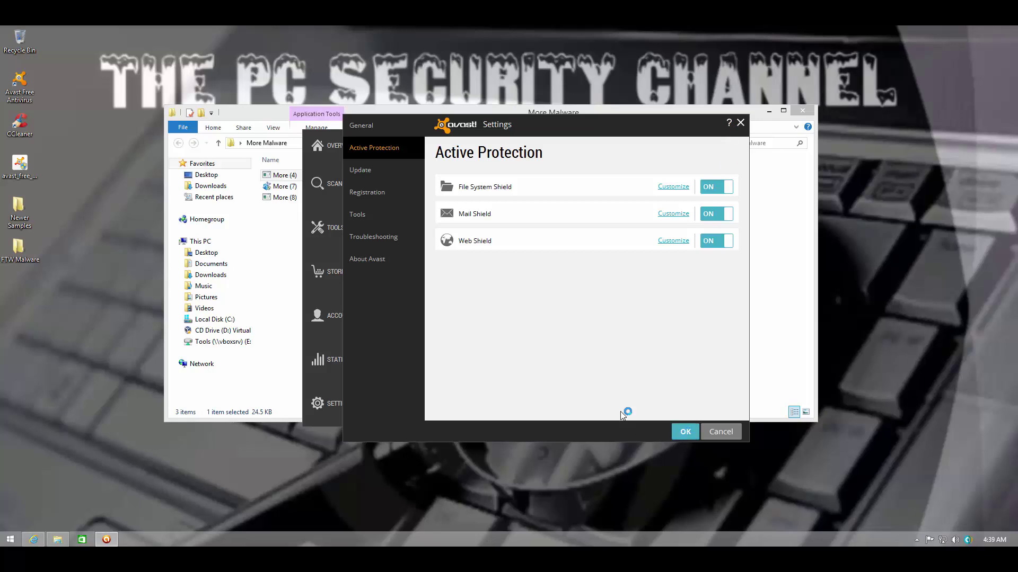
left_click(685, 431)
left_click(699, 143)
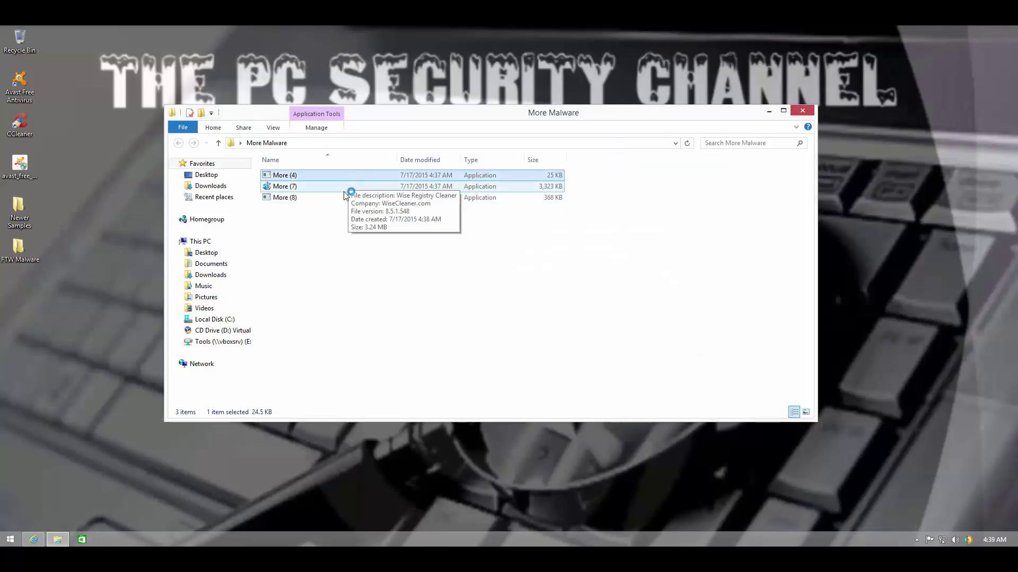
- Run More (7) and More (8), skipping the .NET install and clearing Avast's block alerts
left_click(343, 188)
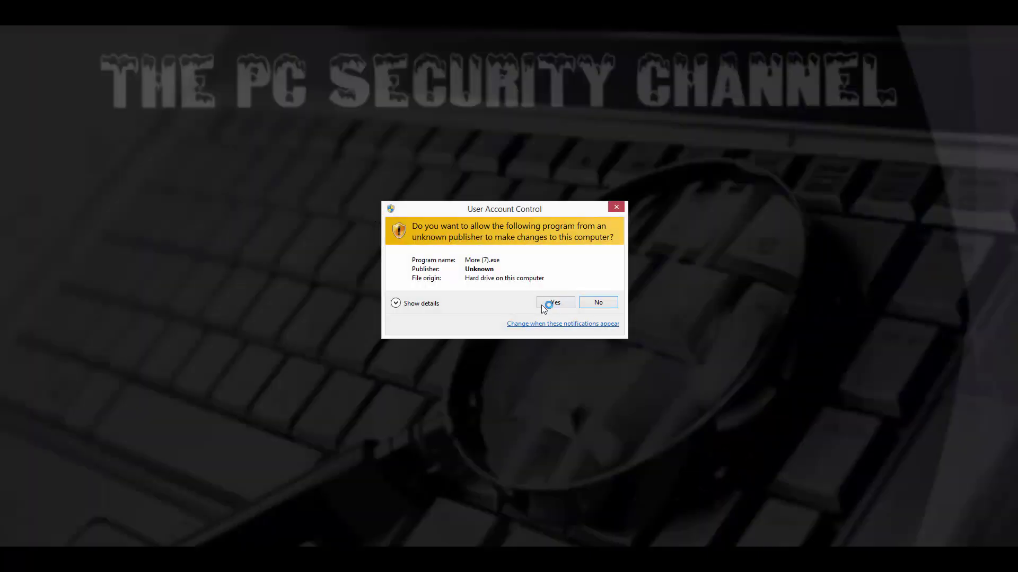
left_click(548, 302)
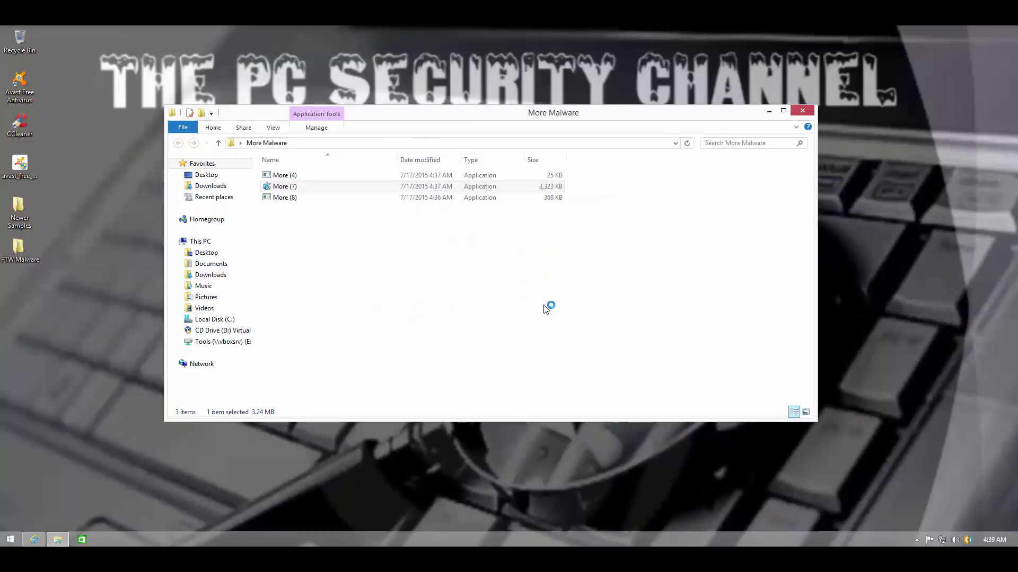
left_click(301, 196)
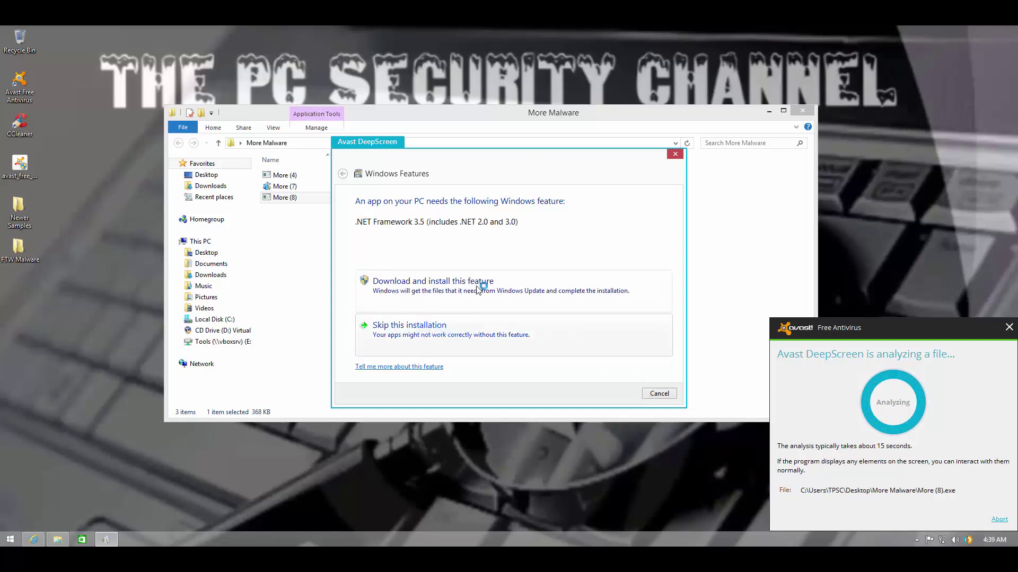
left_click(470, 345)
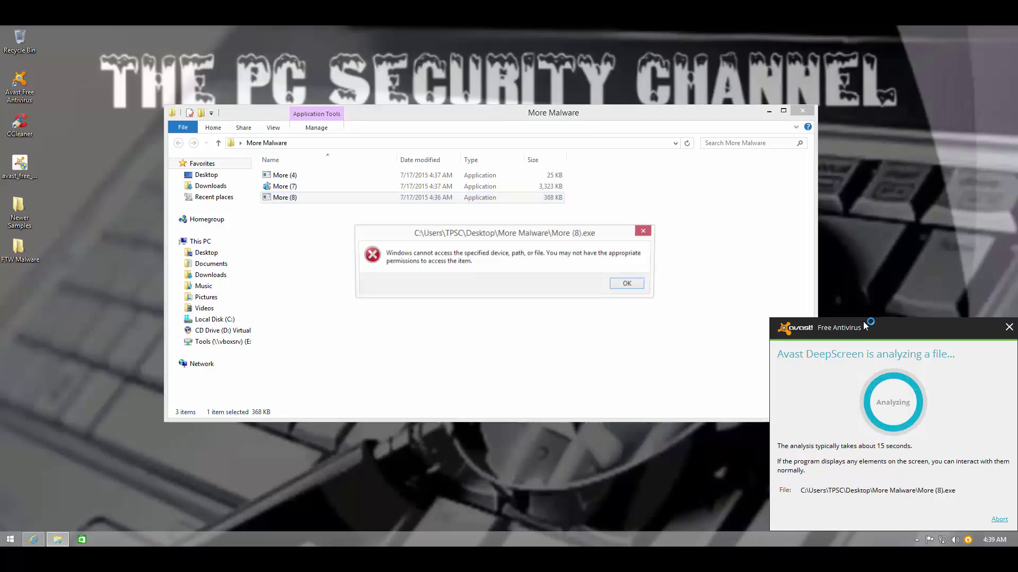
left_click(628, 285)
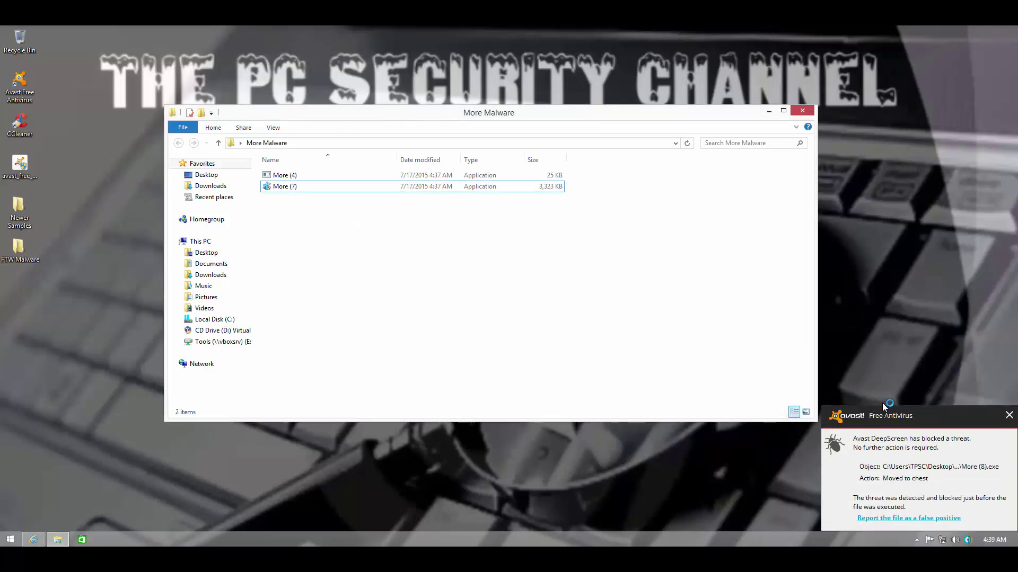
left_click(1009, 416)
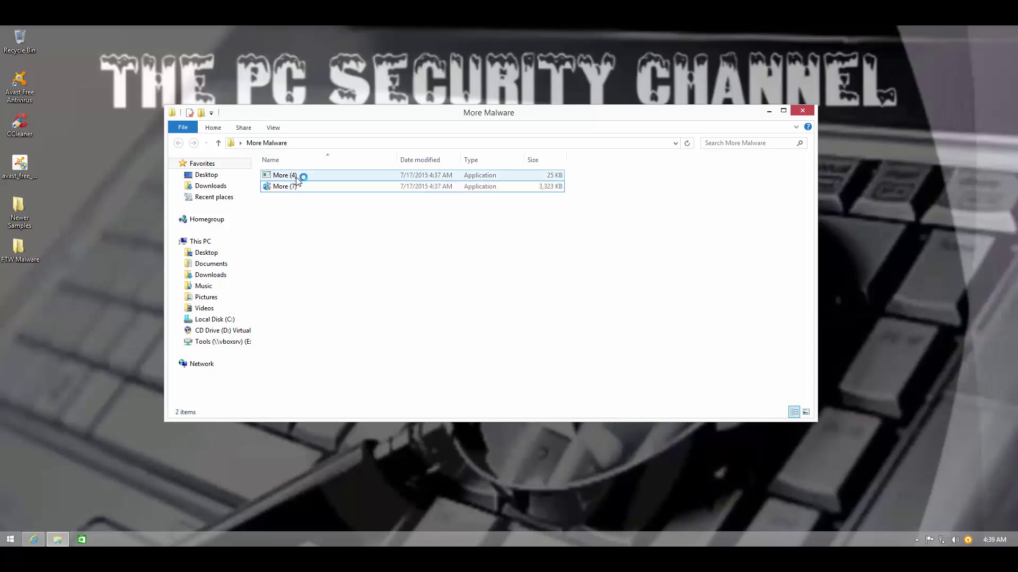
- Run More (7) again, answer its permission prompt, and close the More Malware folder
double_click(295, 176)
double_click(295, 186)
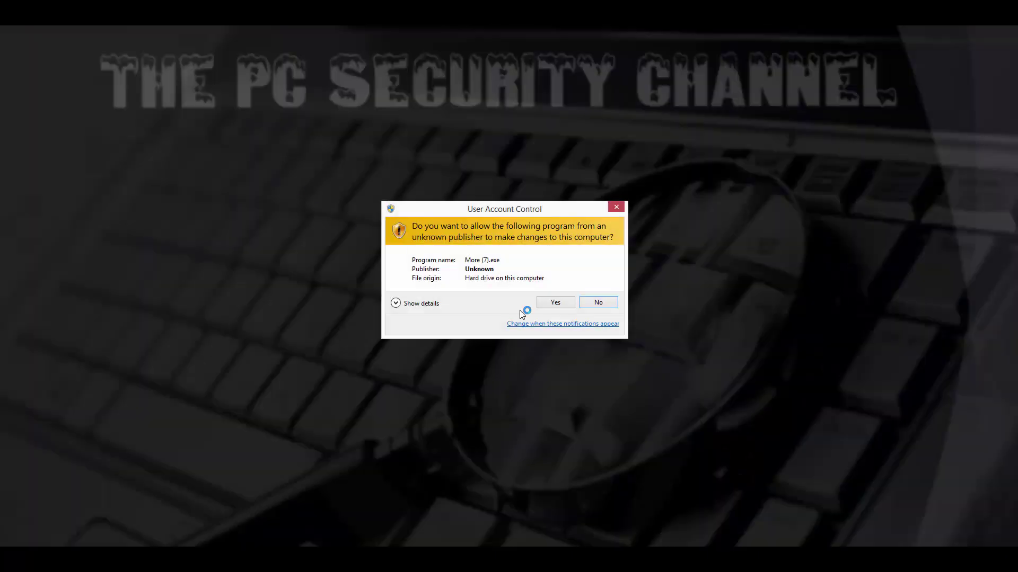
left_click(564, 300)
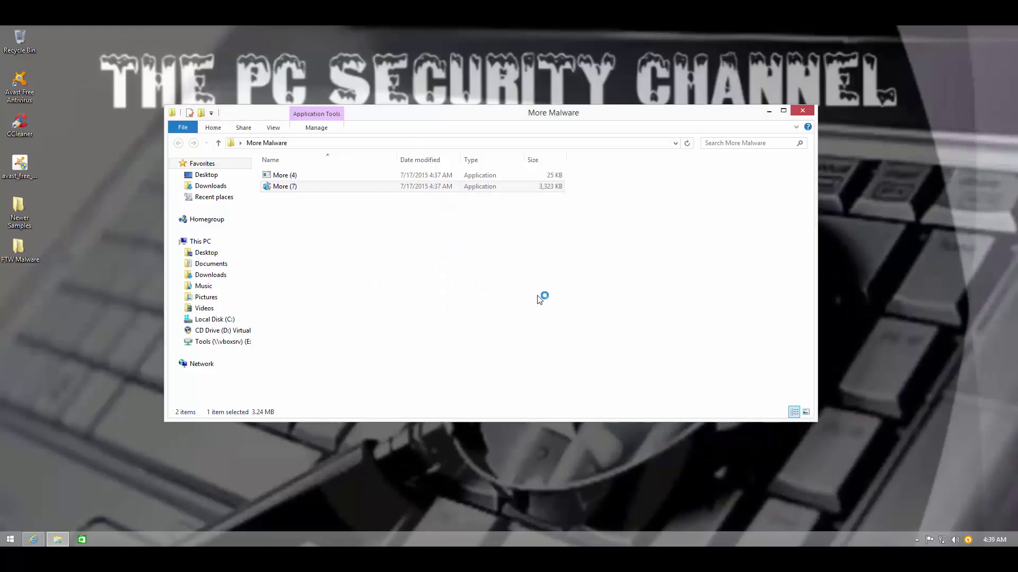
left_click(563, 177)
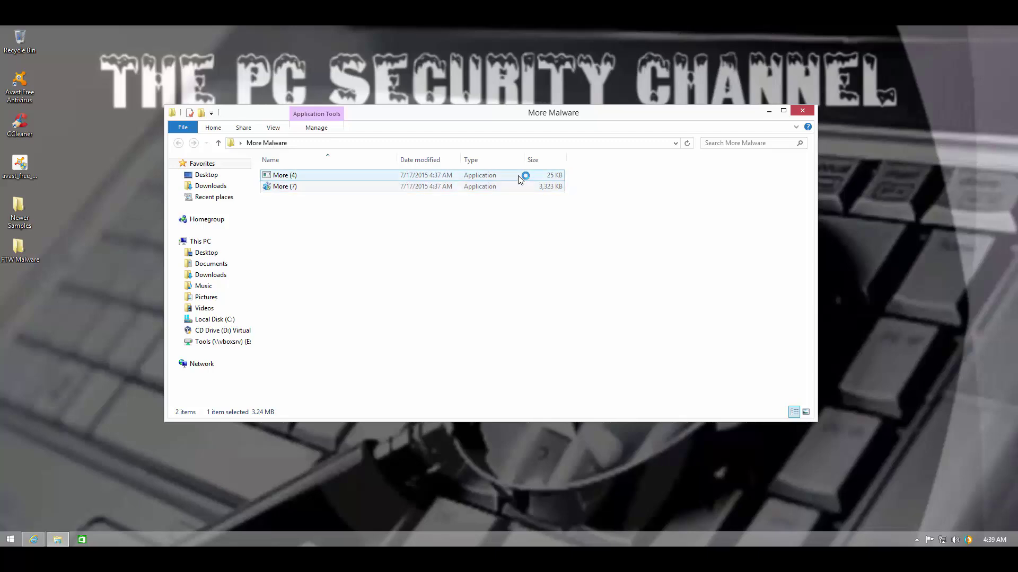
left_click(351, 188)
left_click(802, 112)
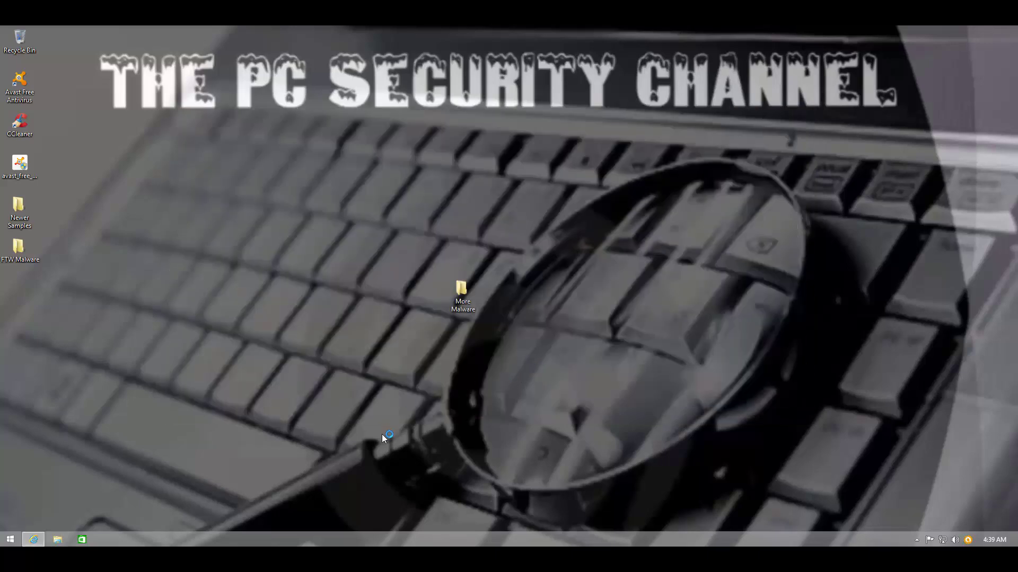
- Marquee-select the More Malware folder on the desktop
left_click_drag(528, 263, 326, 371)
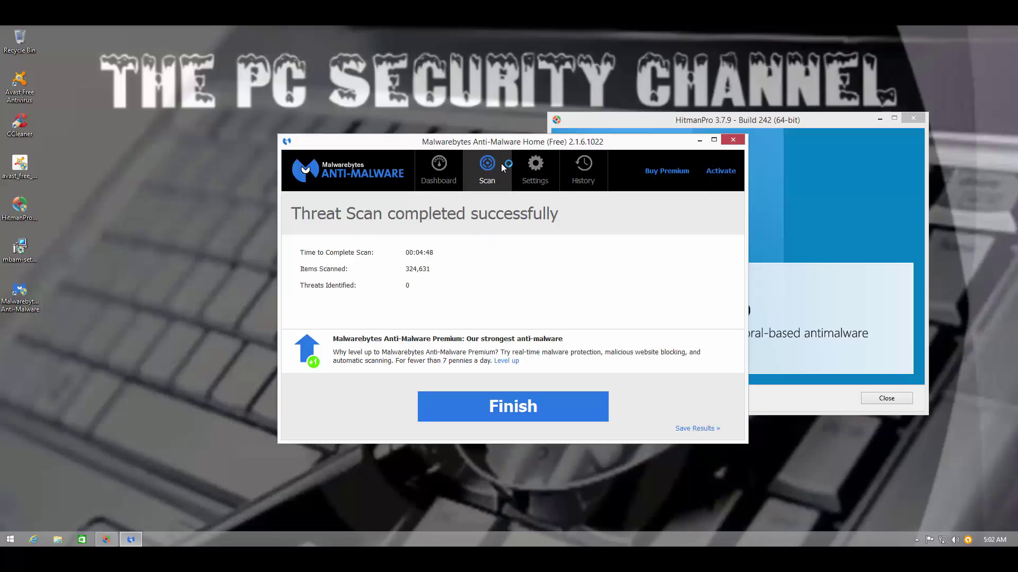
- Review HitmanPro's clean results, close HitmanPro and Malwarebytes, and show Avast's 'You Are Protected' overview
left_click_drag(497, 148, 312, 114)
left_click(641, 128)
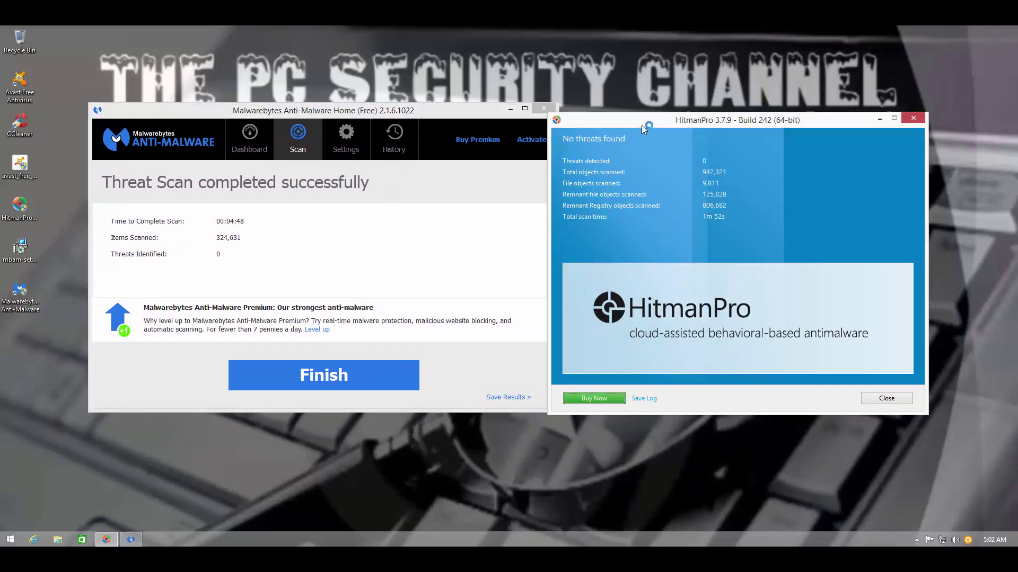
left_click(874, 399)
left_click(544, 109)
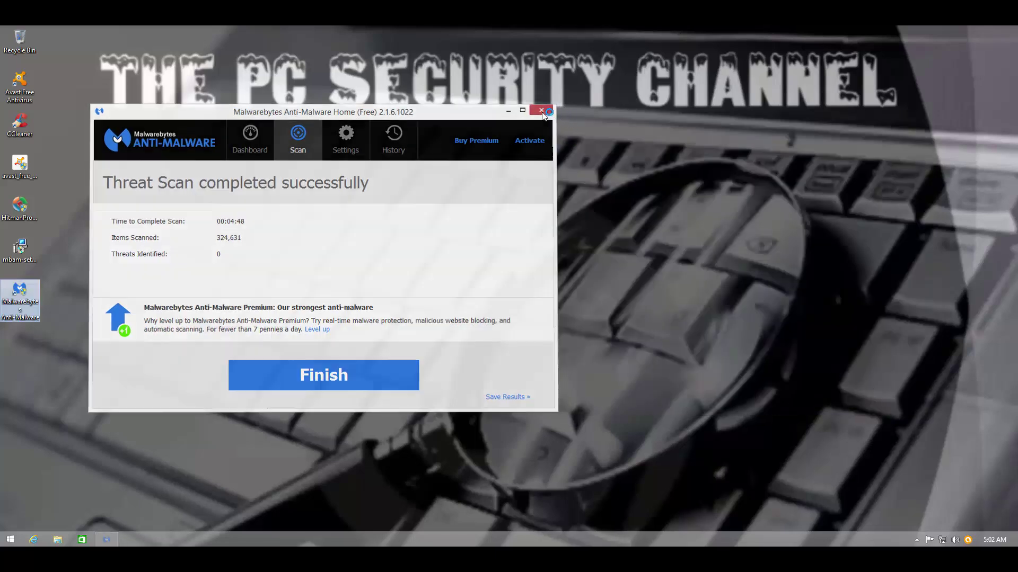
left_click(968, 540)
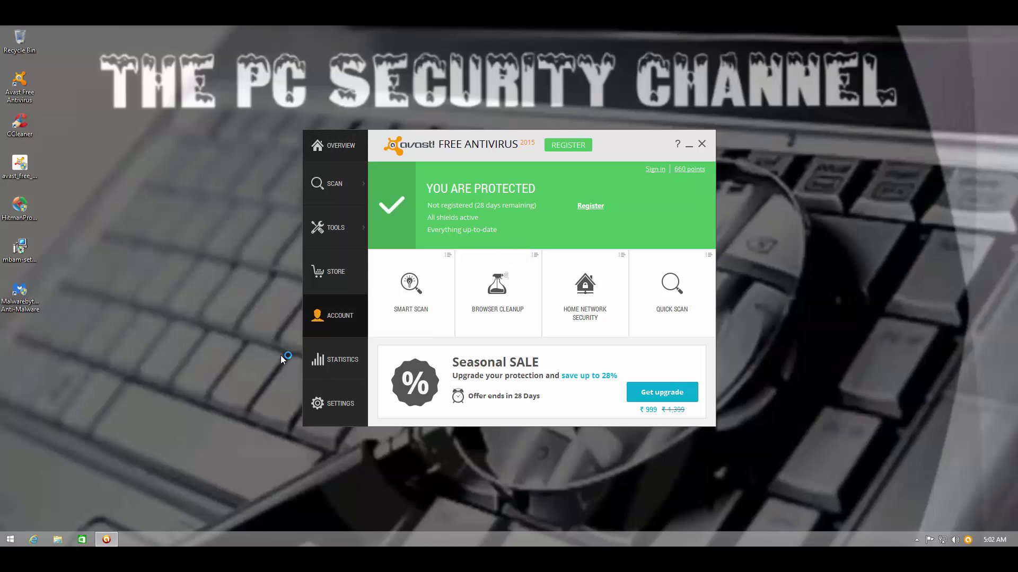
left_click(338, 400)
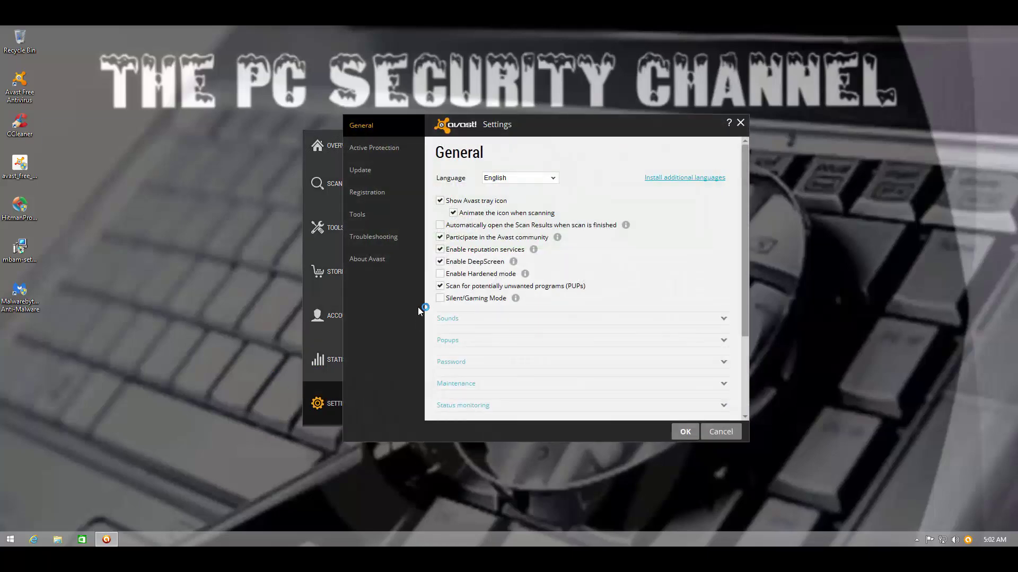
left_click(380, 153)
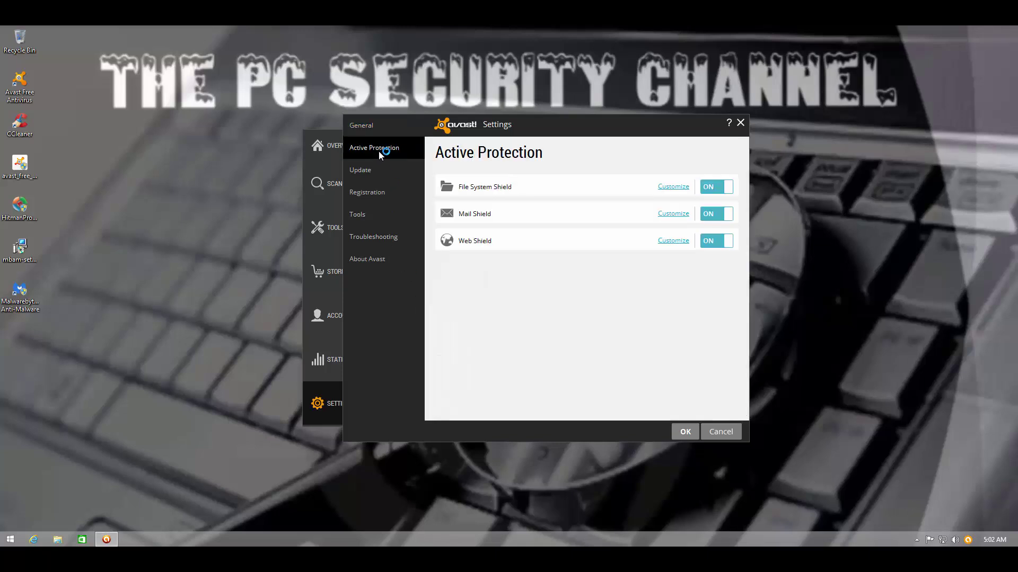
left_click(684, 189)
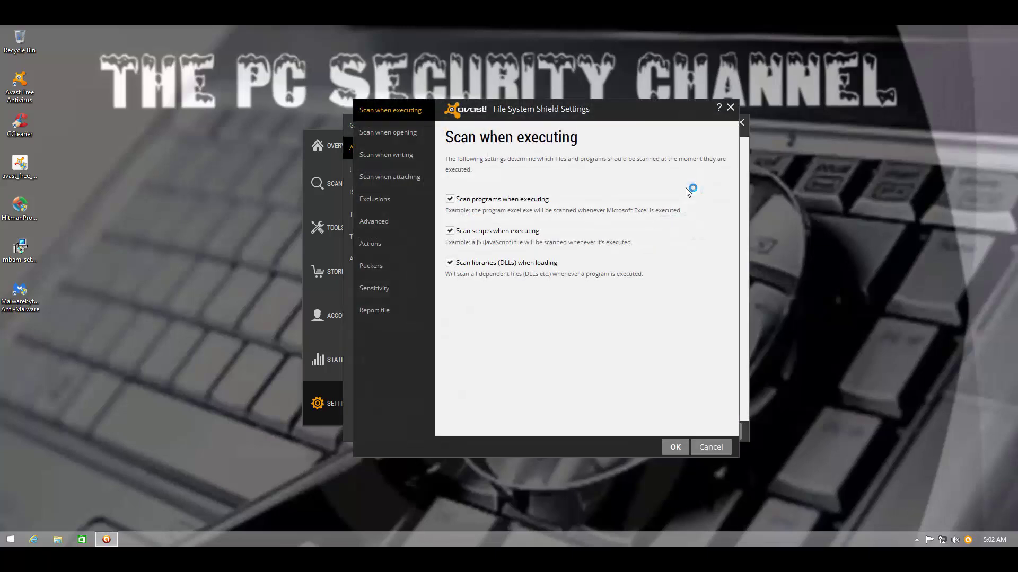
left_click(391, 292)
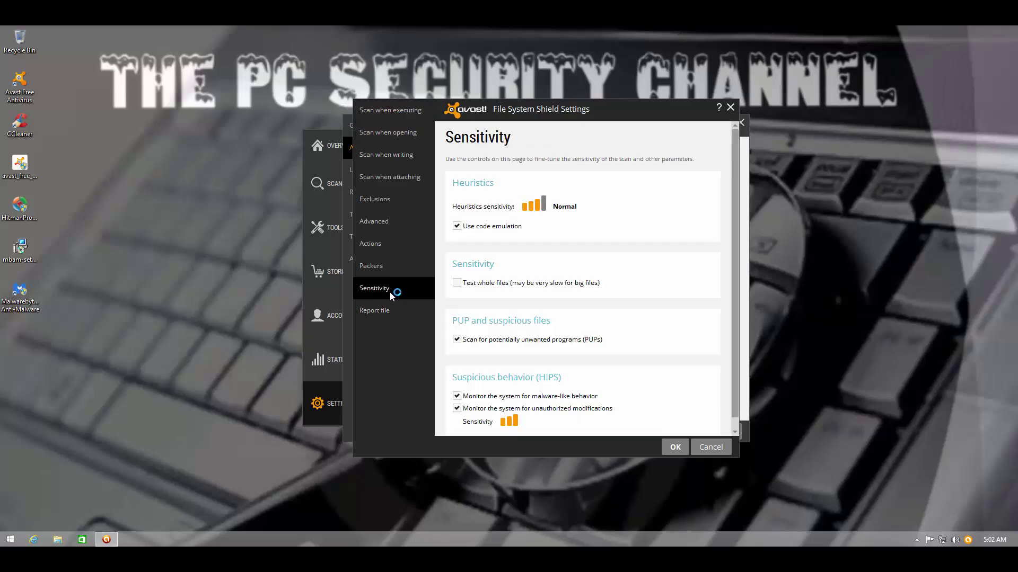
left_click(704, 450)
left_click(707, 432)
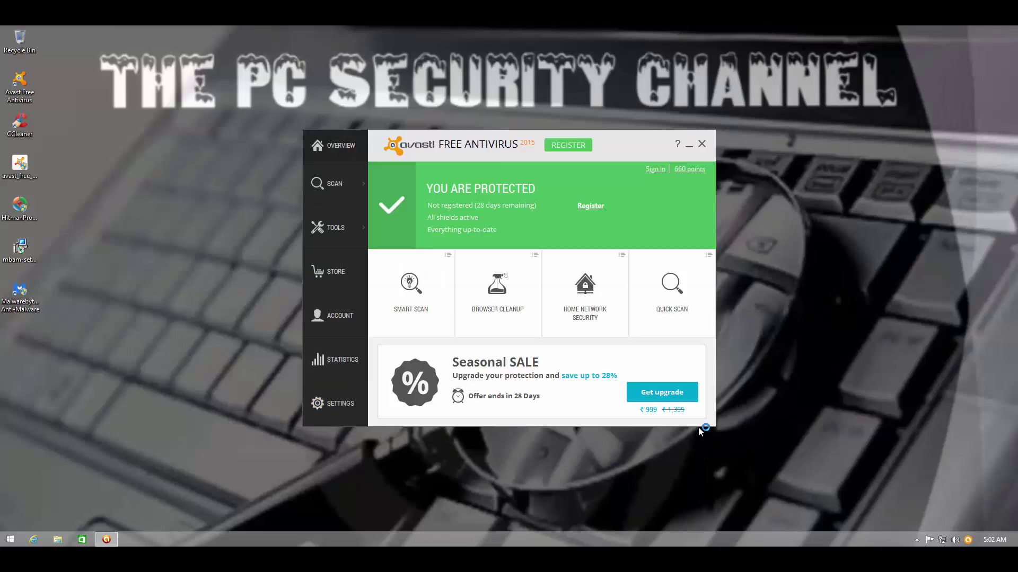